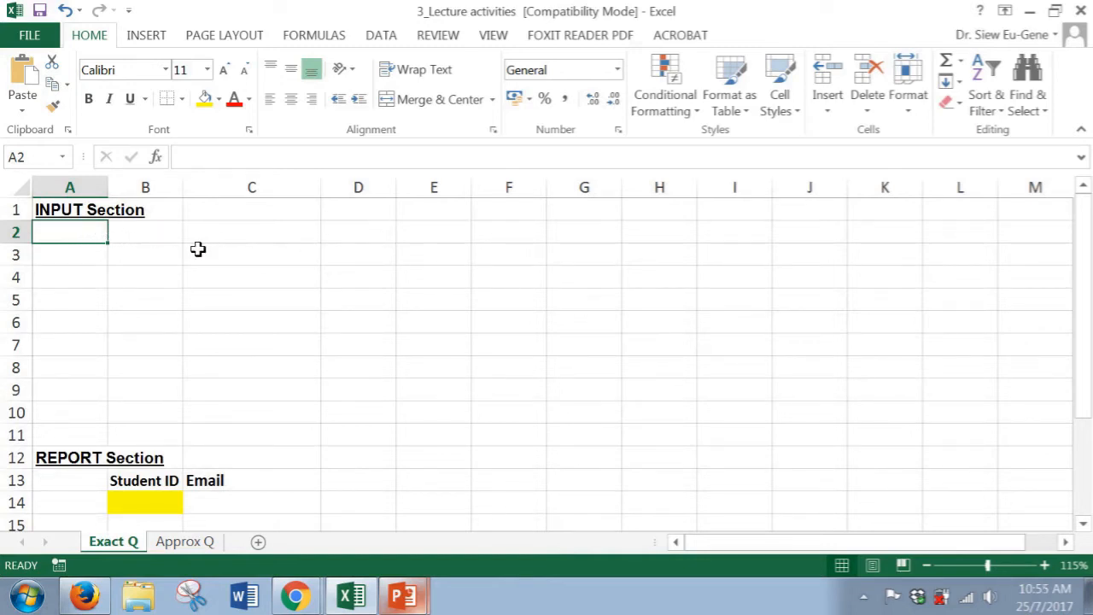
Enter the column headers StudentID and FirstName in cells A2 and B2 of the input section
text(S)
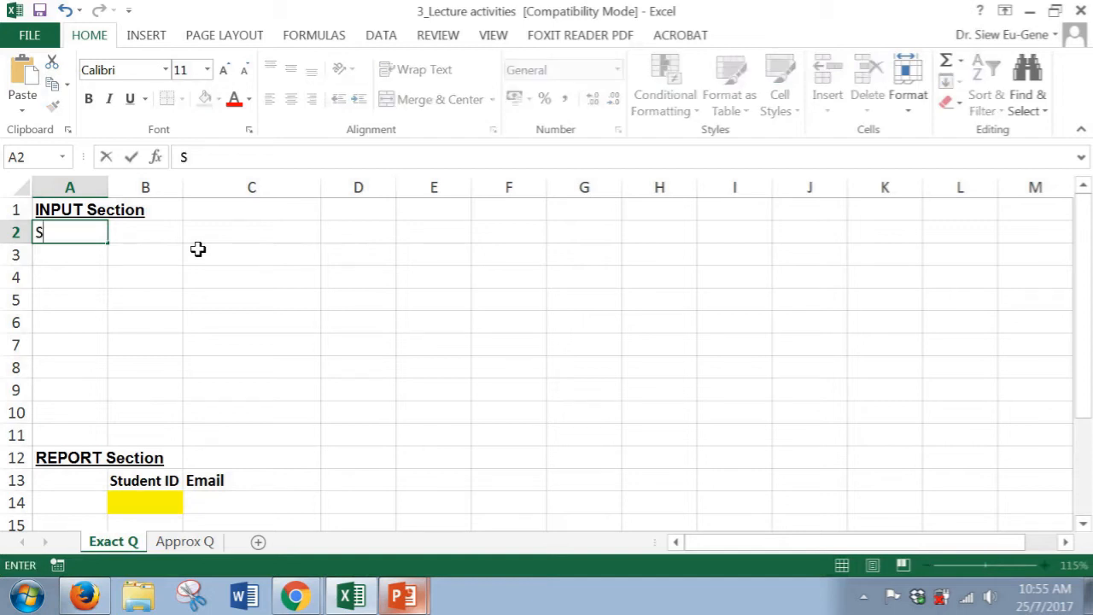
text(tudent)
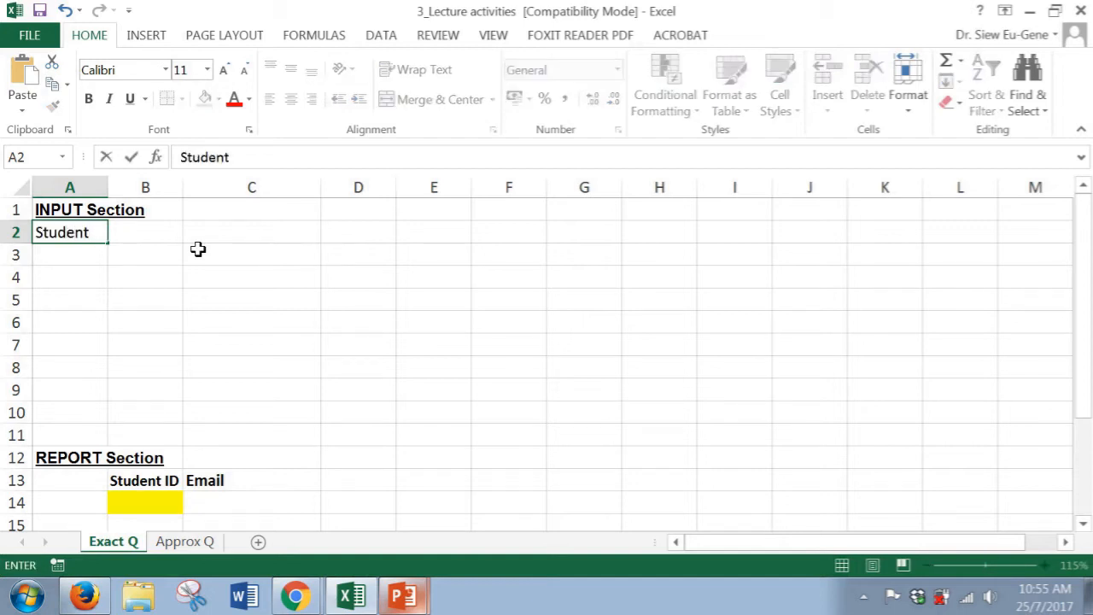
text(ID)
key(Tab)
text(F)
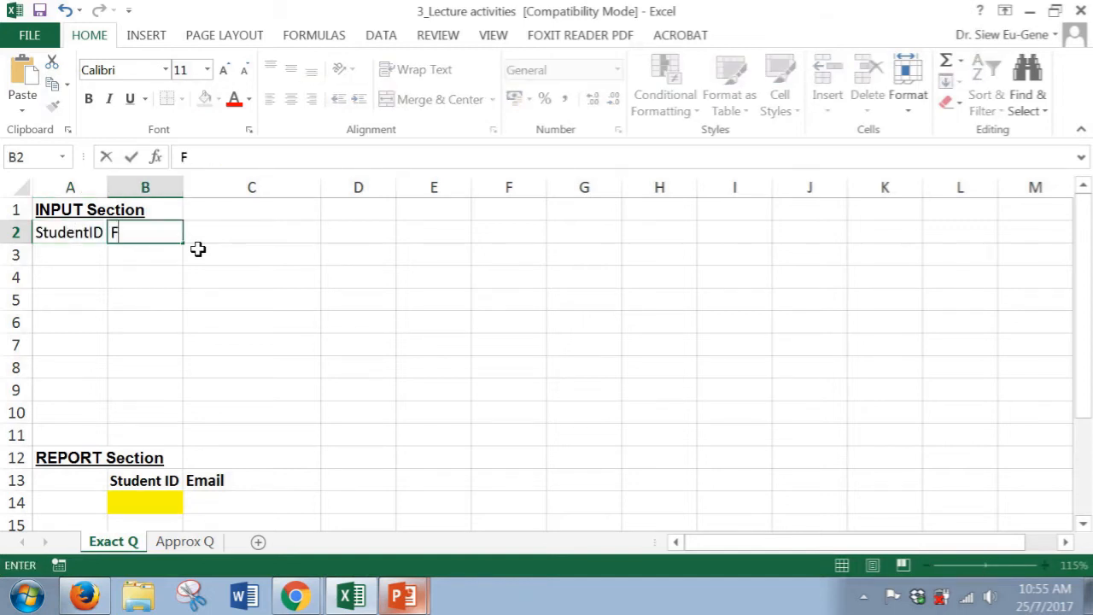
text(irstName)
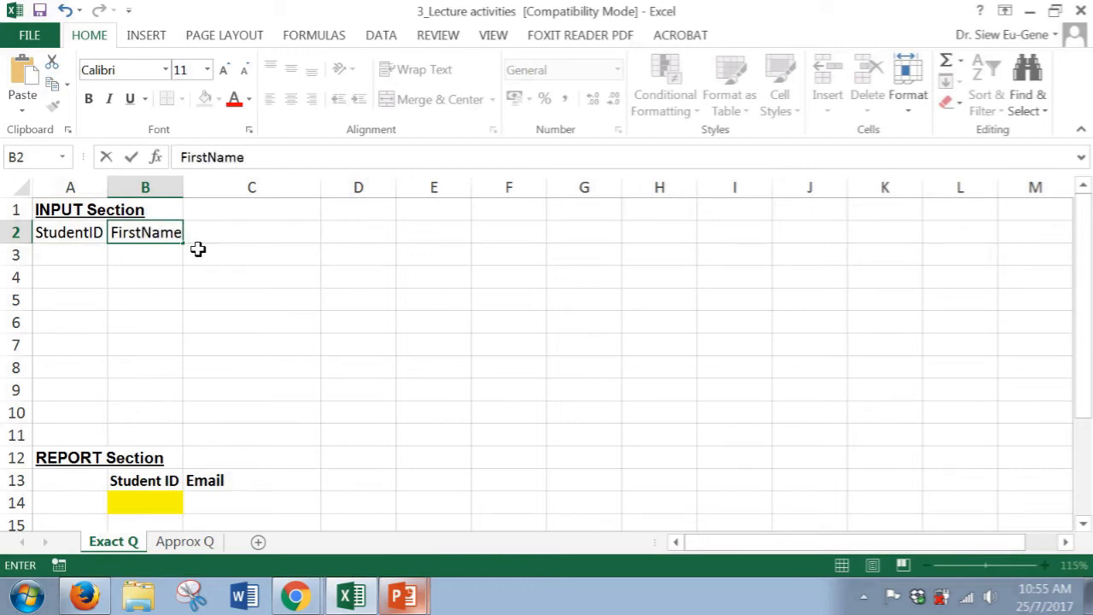
key(Tab)
Enter the column headers LastName and Email in cells C2 and D2, correcting the last-name header's spelling
text(Lastname)
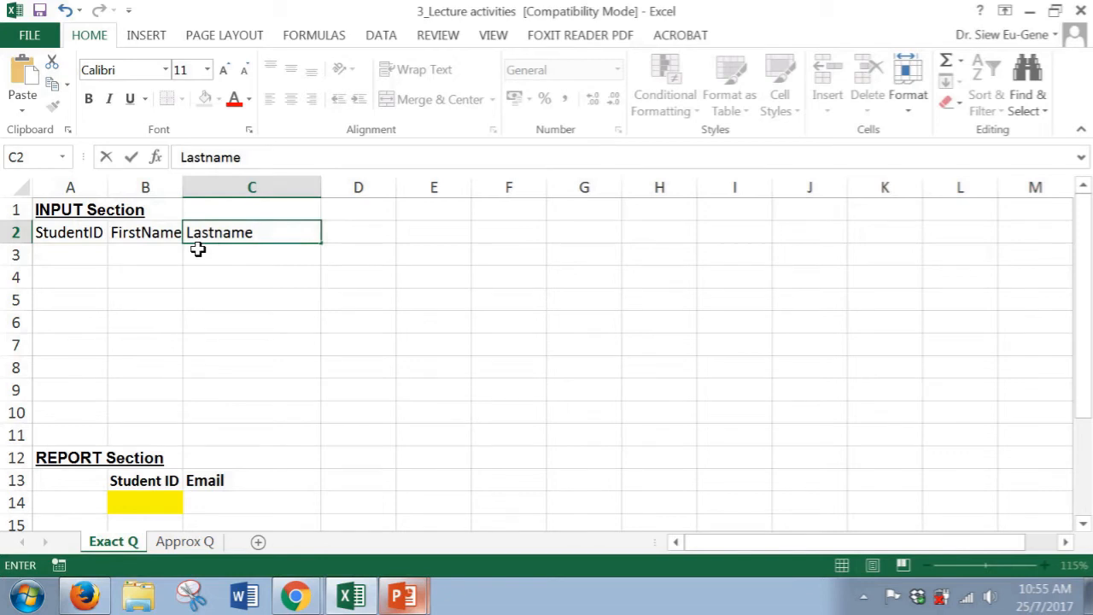
key(BackSpace)
key(BackSpace)
key(BackSpace)
key(BackSpace)
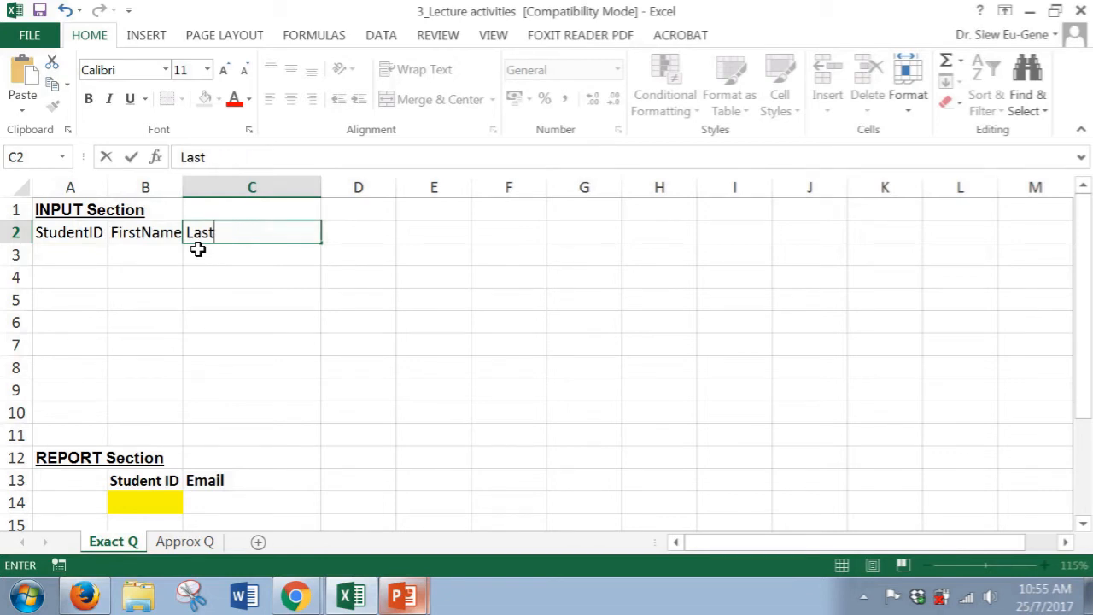
text(Name)
key(Tab)
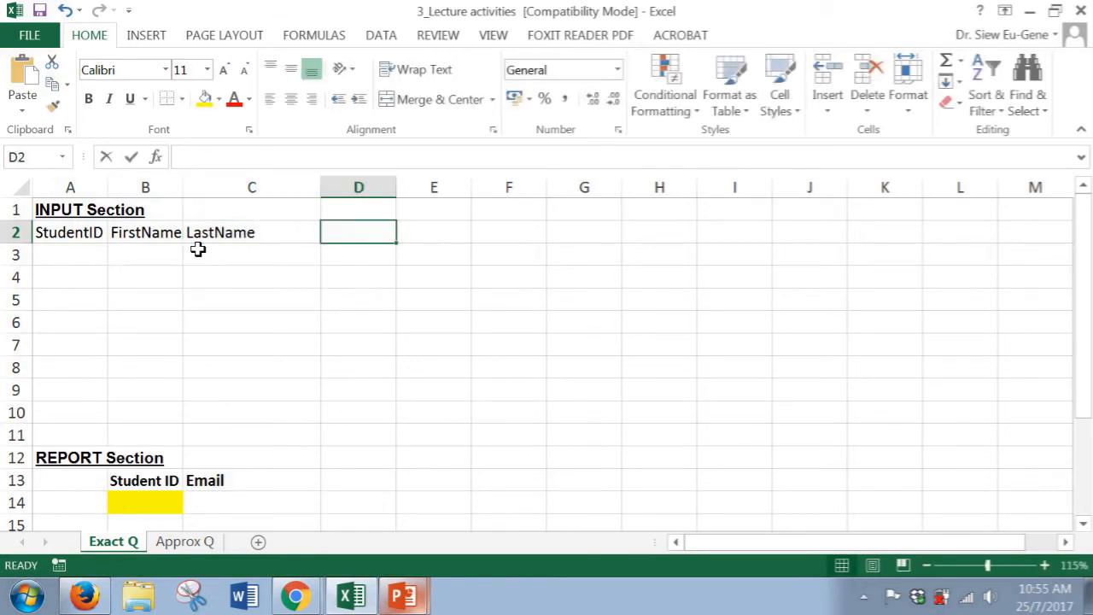
text(Email)
key(Return)
Enter the first student record in row 3: student ID, first name, last name and monash.edu e-mail address
key(Home)
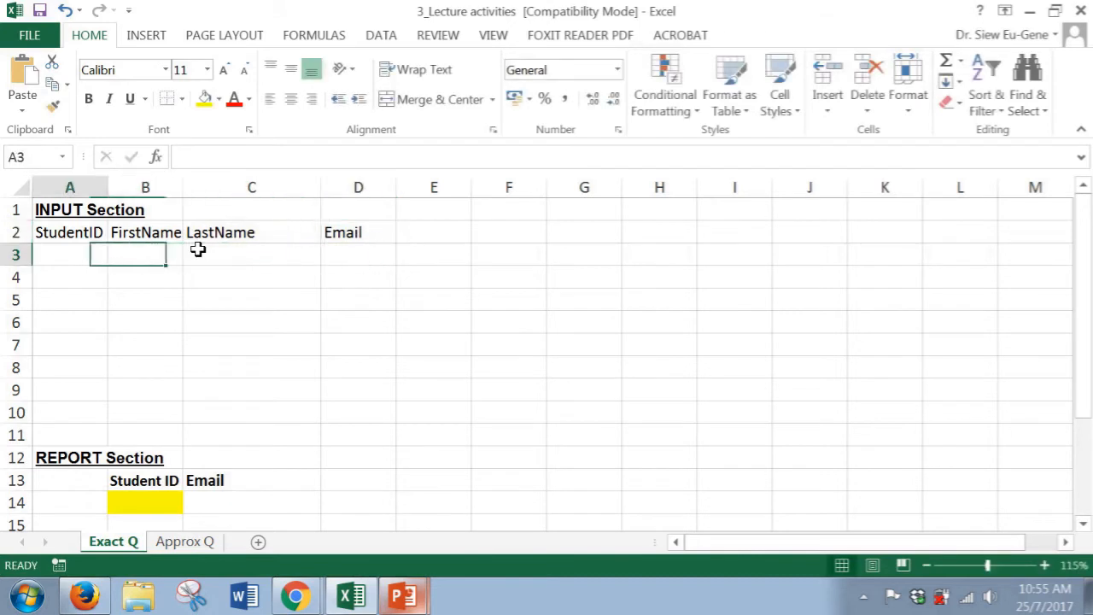
text(123)
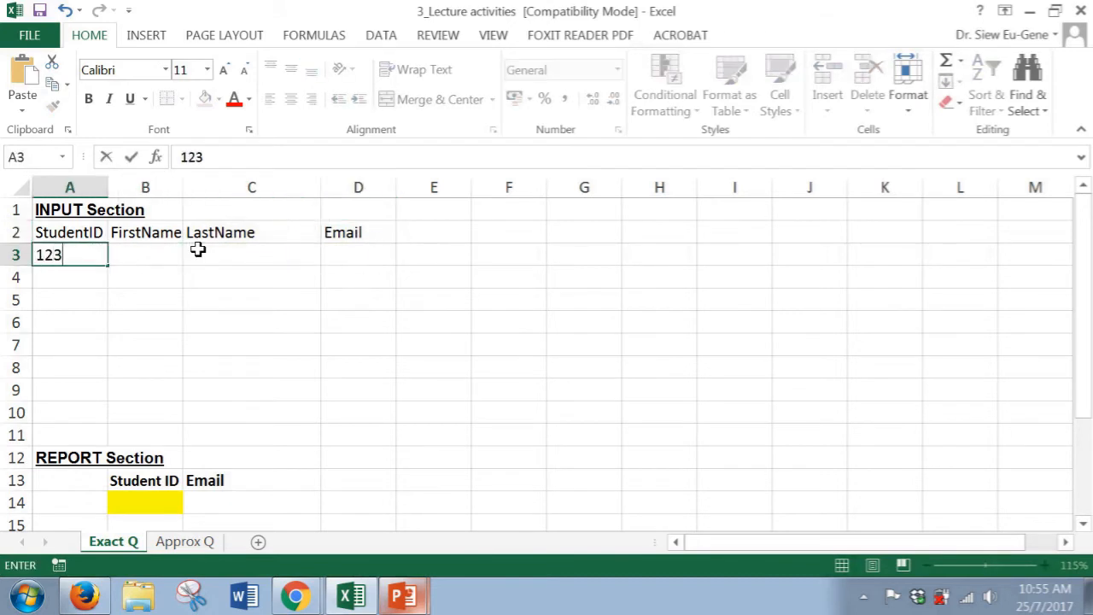
text(456)
key(Tab)
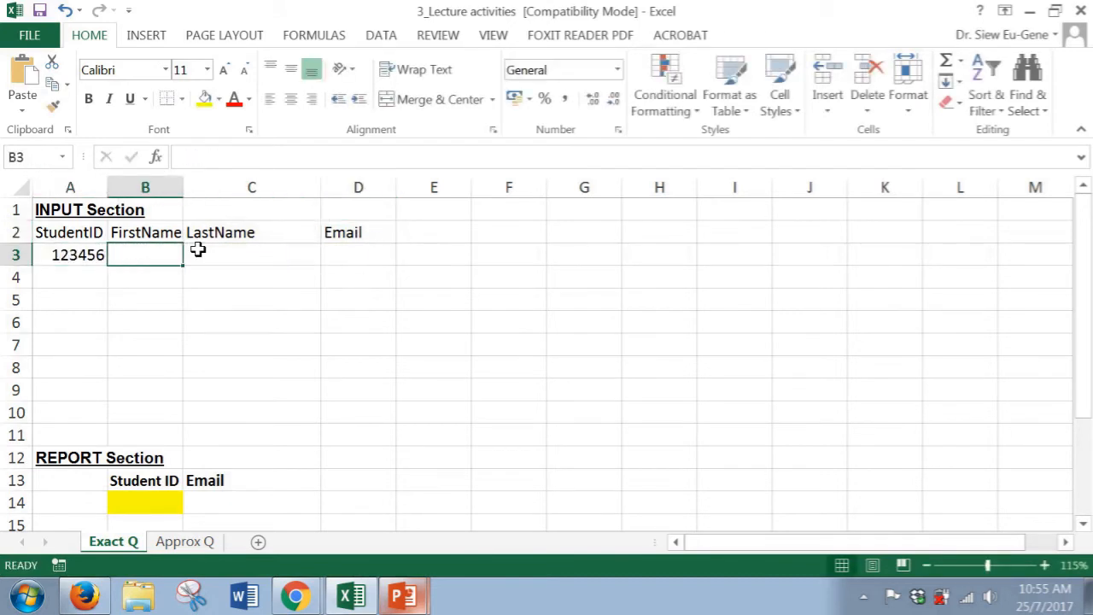
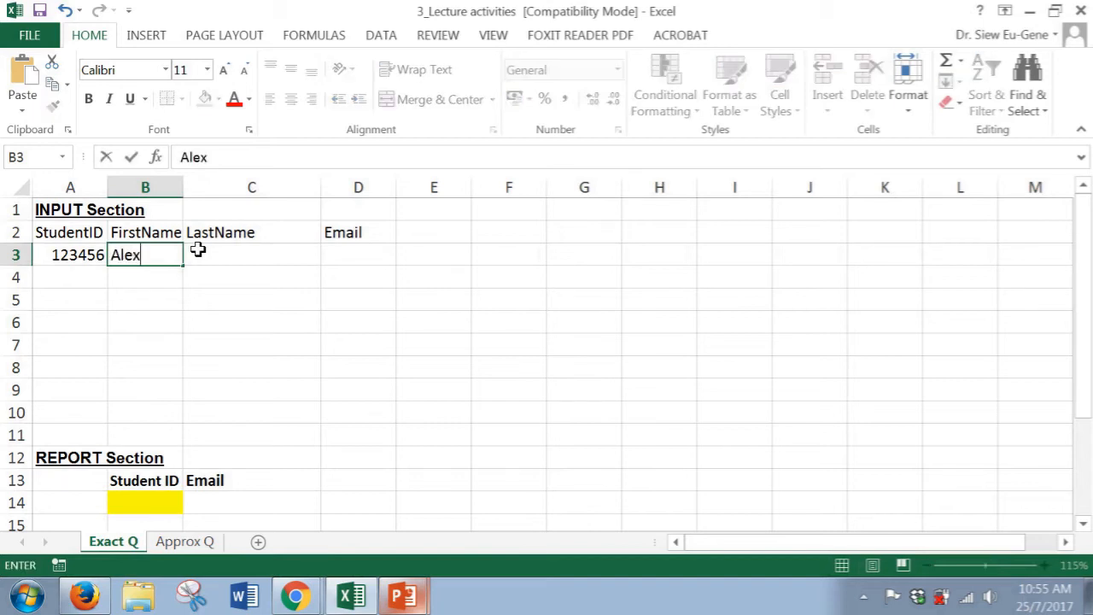
key(Tab)
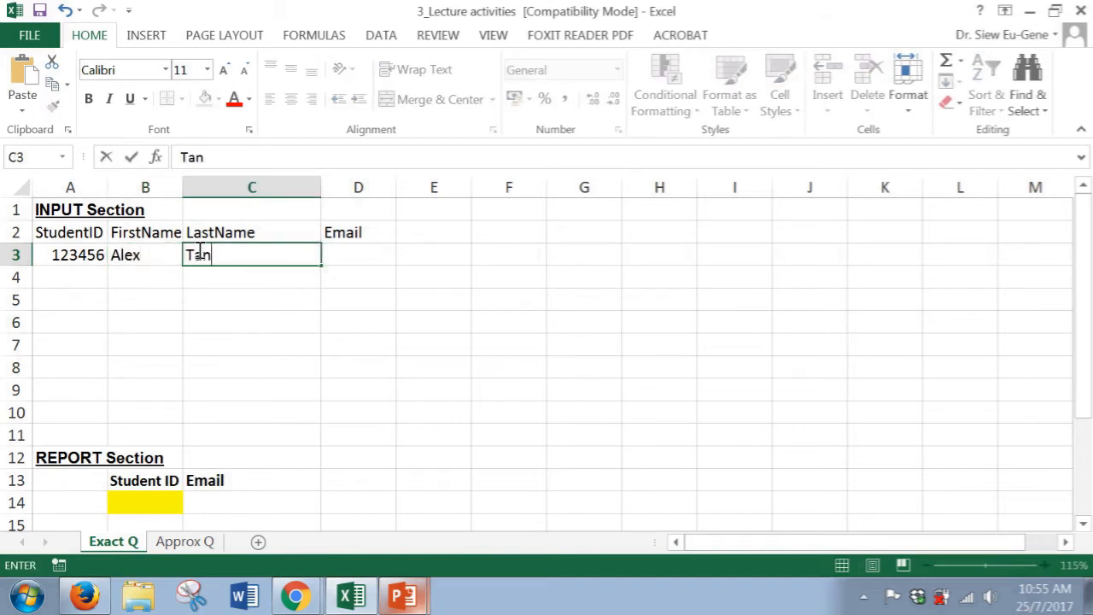
key(Tab)
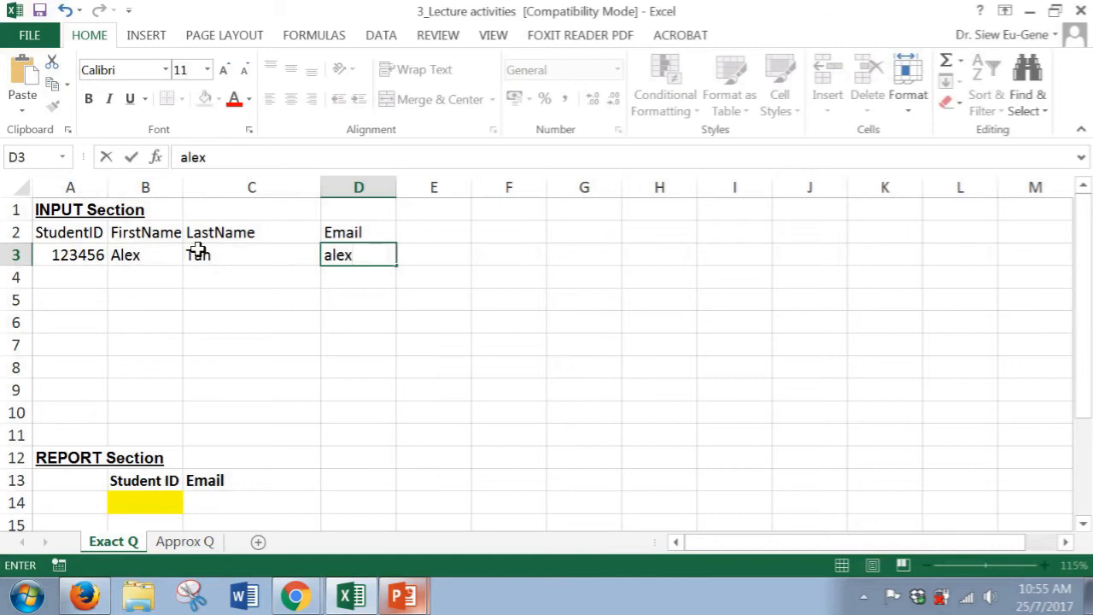
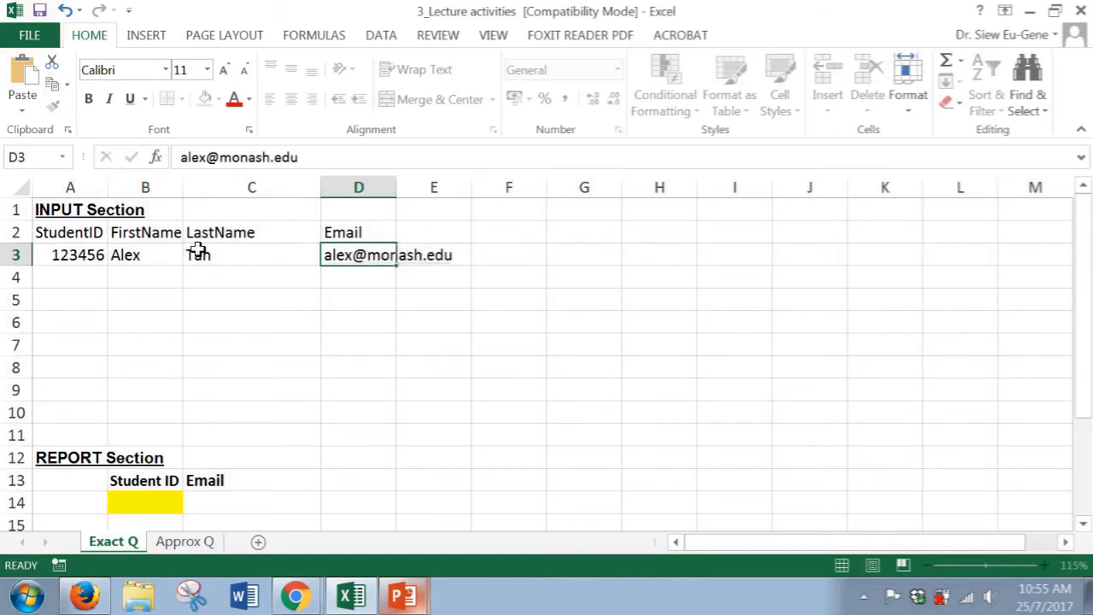
key(Return)
Autofit the width of the Email column to its contents and return to column A of row 4
double_click(397, 184)
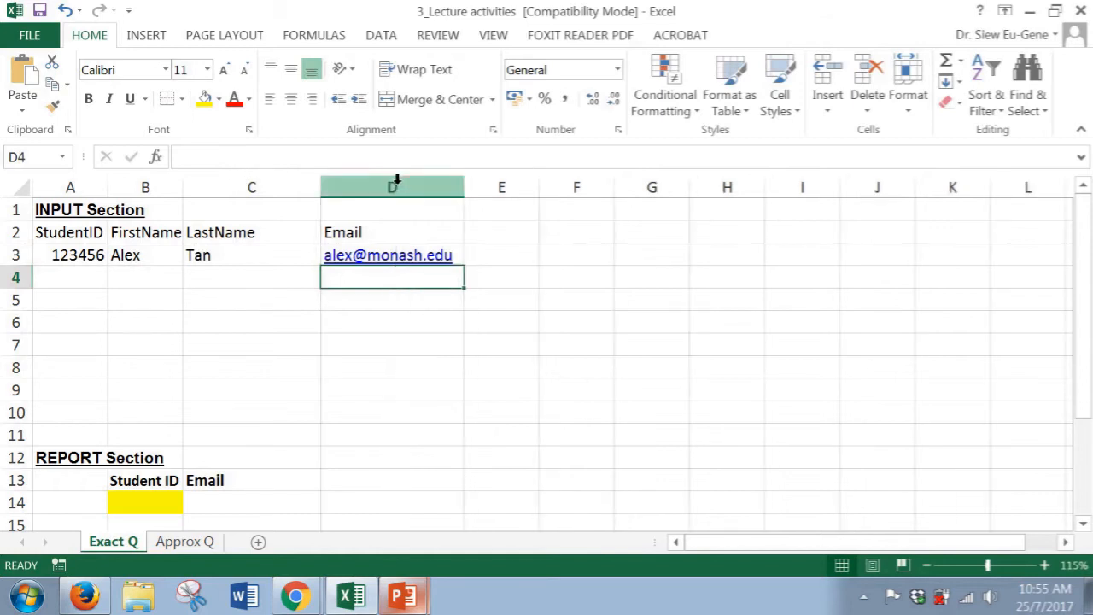
key(Left)
key(Left)
key(Left)
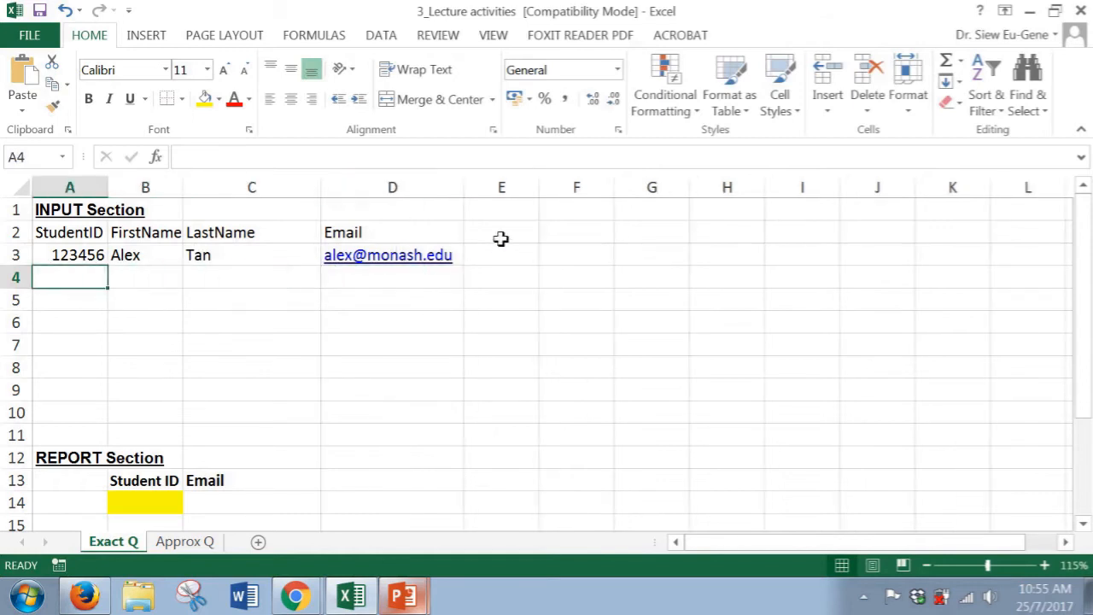
Fill in student records in rows 4 to 9 with IDs, first names, last names and monash.edu e-mail addresses
text(123544)
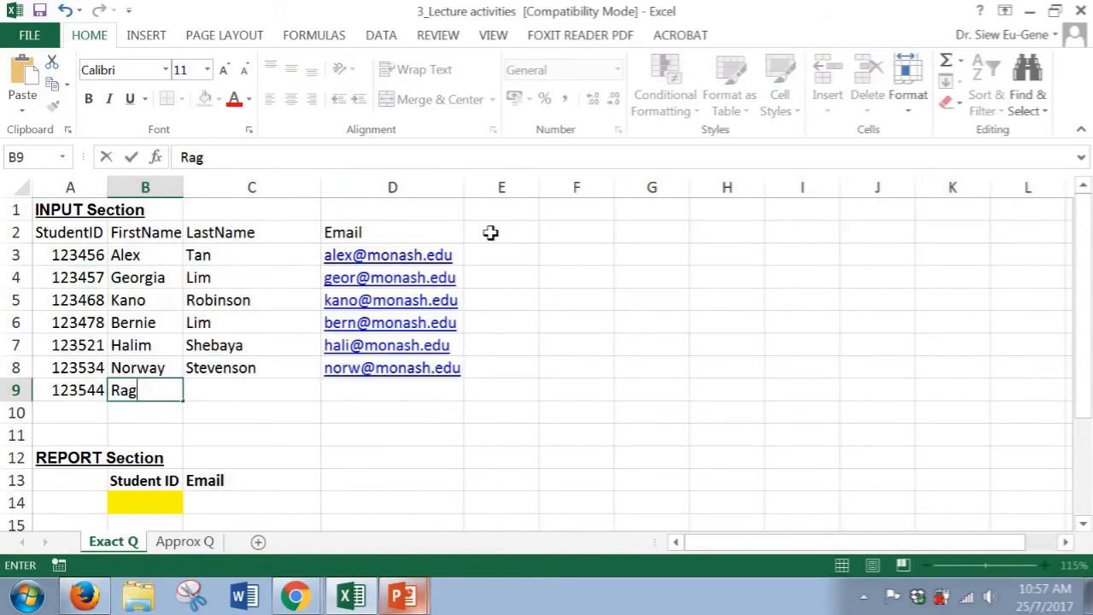
key(Tab)
text(Trade)
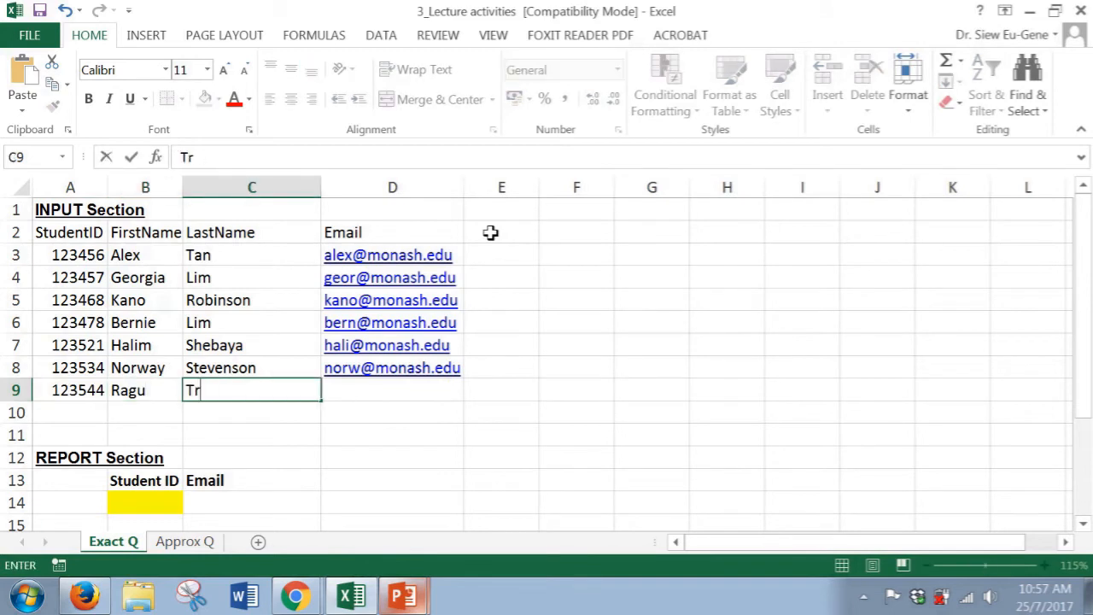
key(Tab)
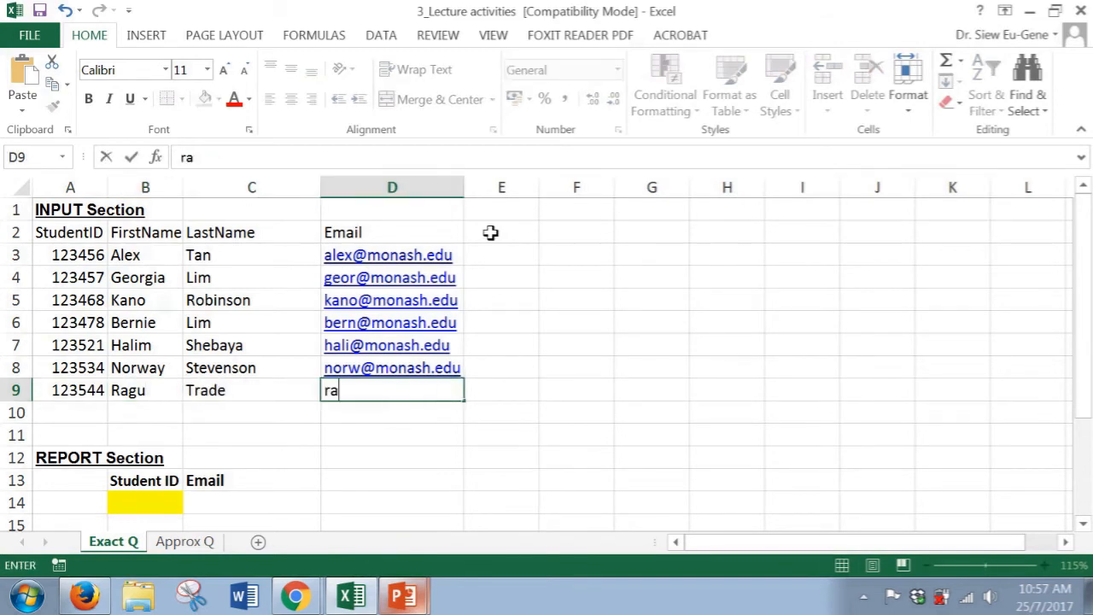
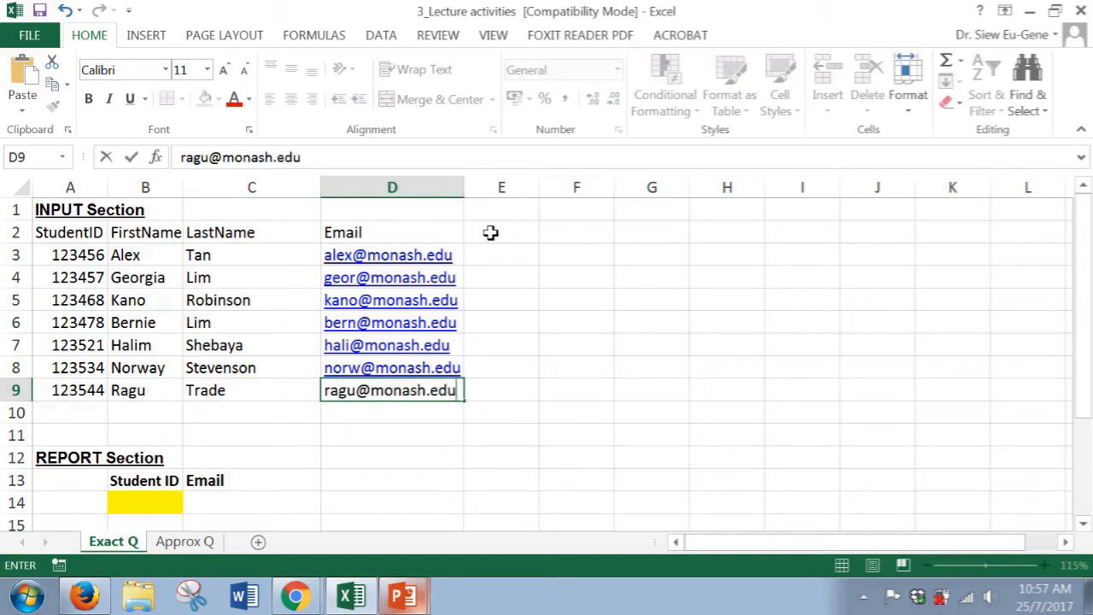
key(Return)
key(Home)
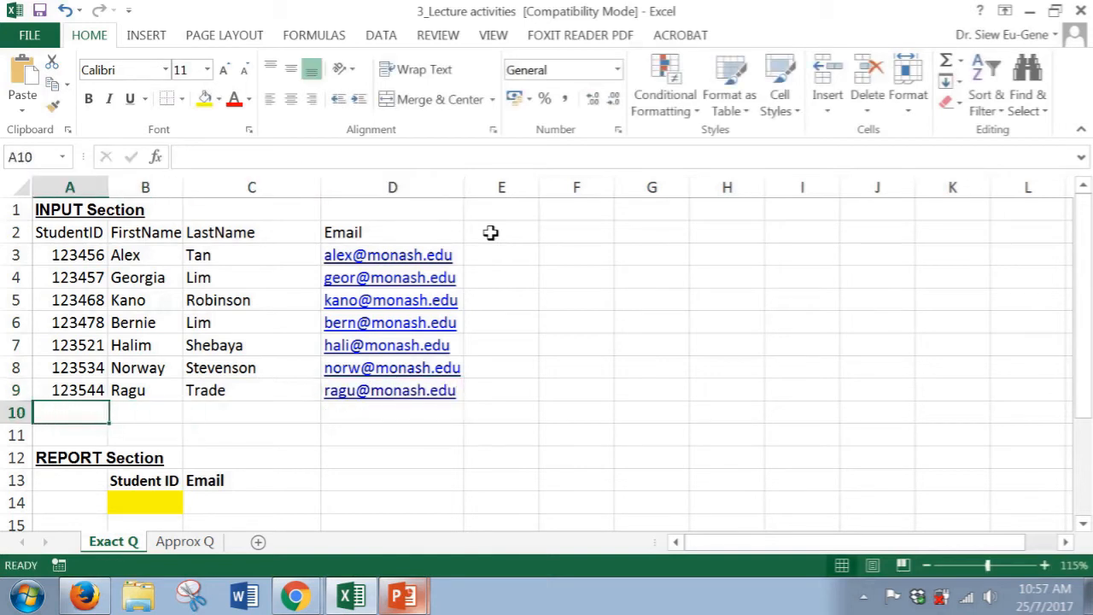
Enter the row 10 student record with ID, first name, last name Trade and a monash.edu e-mail address
text(123557)
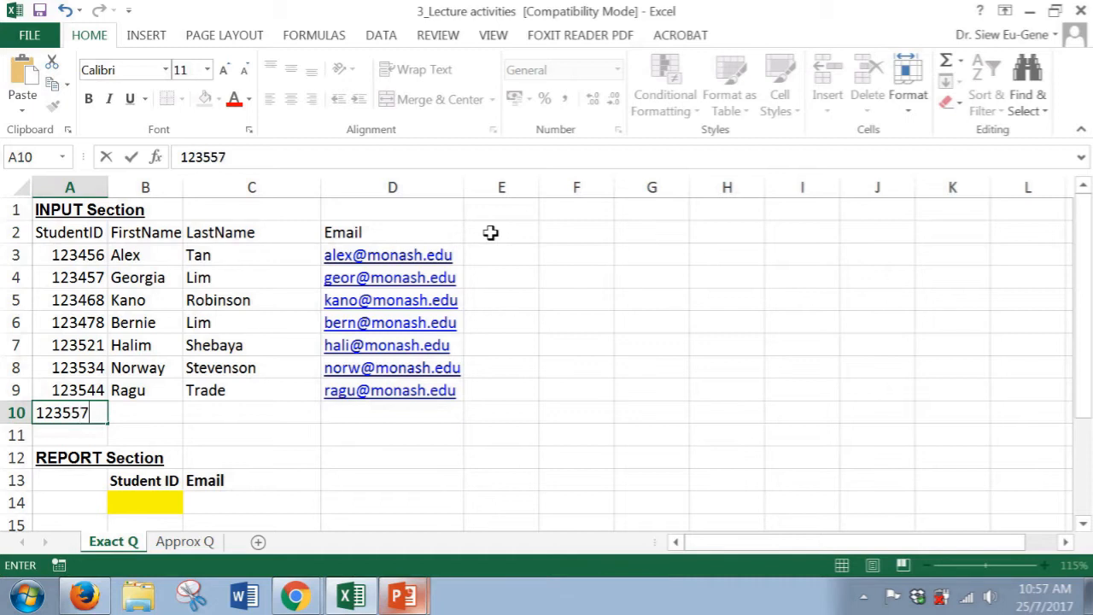
key(Tab)
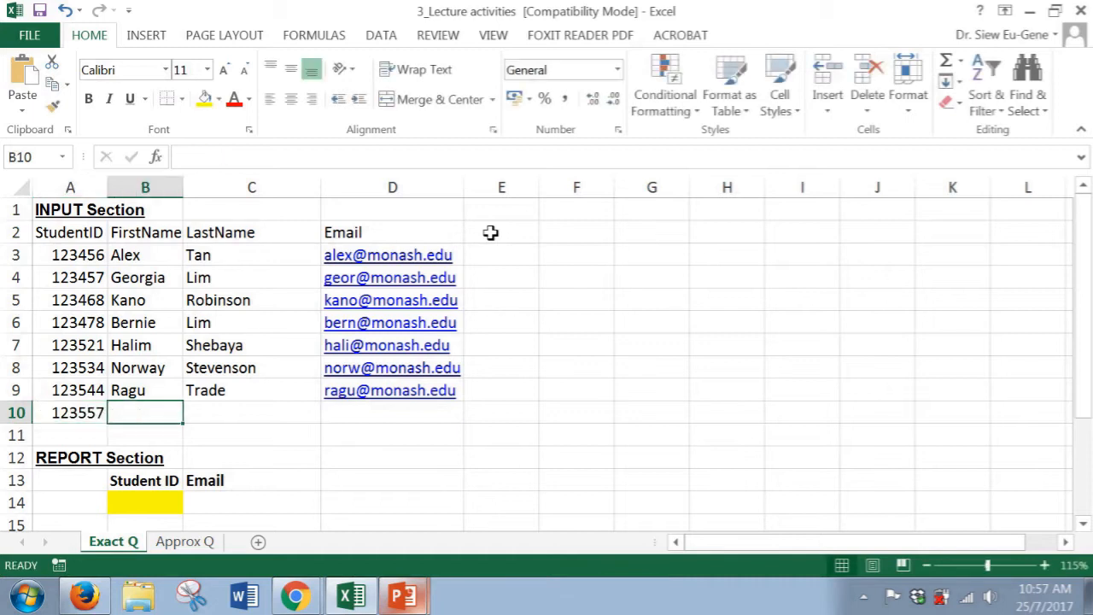
text(Rover)
key(Tab)
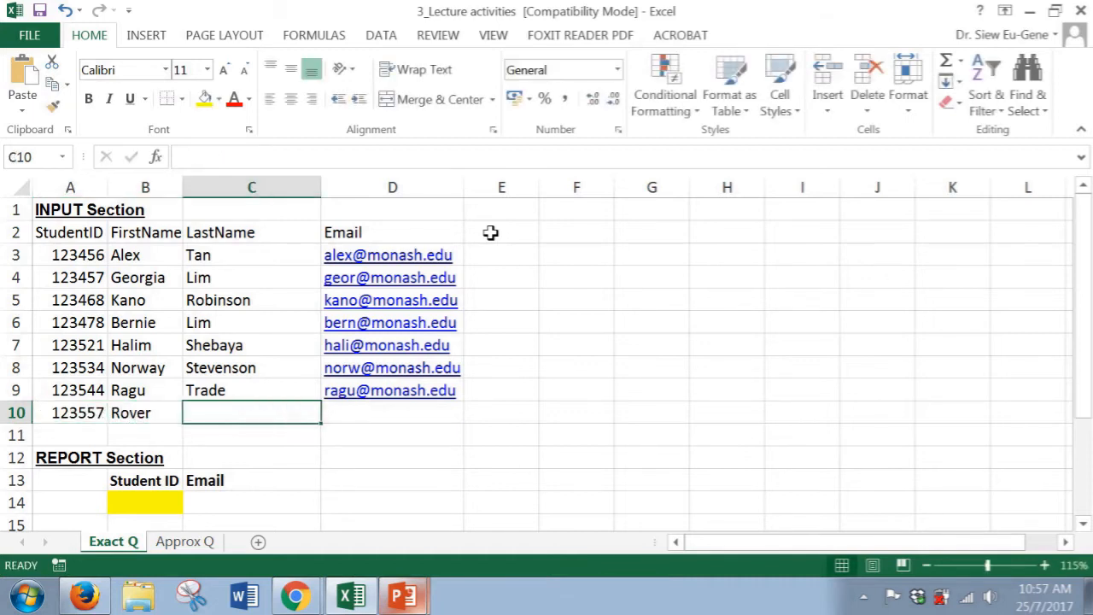
text(Trad)
key(Down)
key(Right)
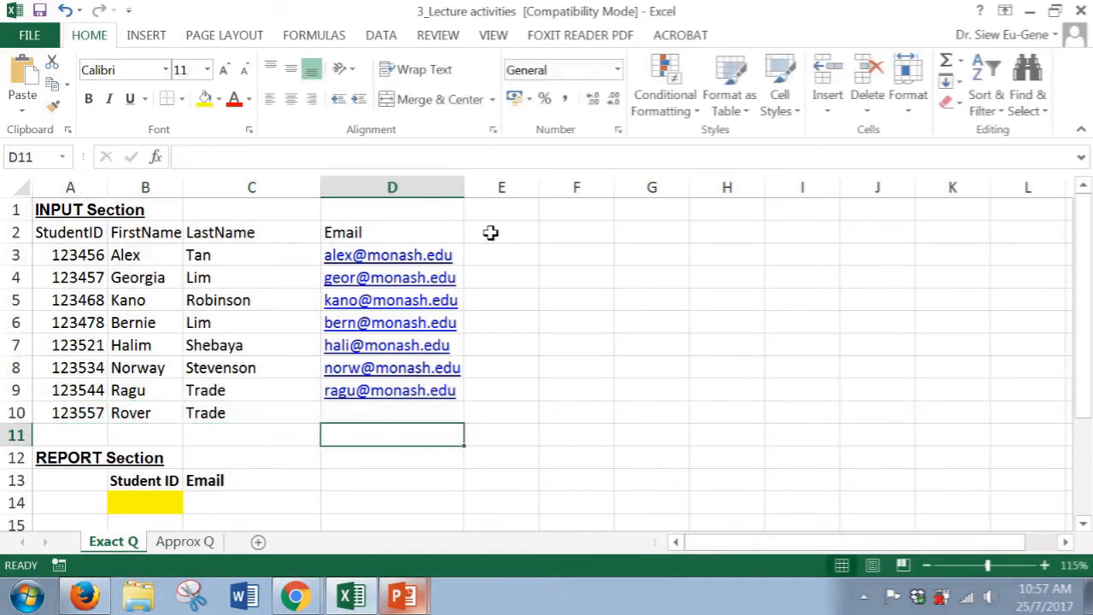
key(Up)
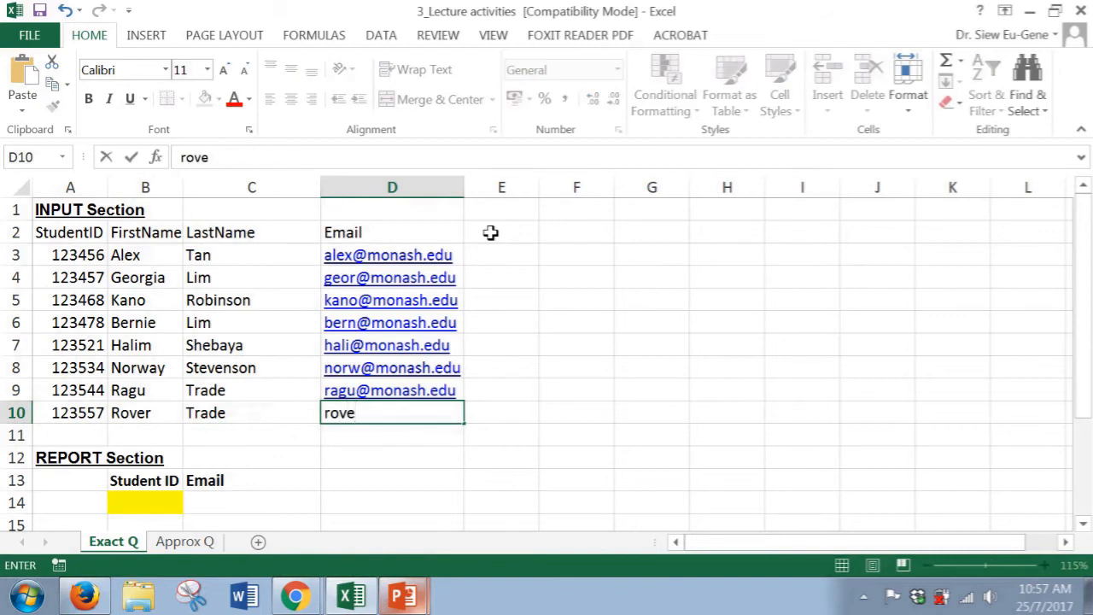
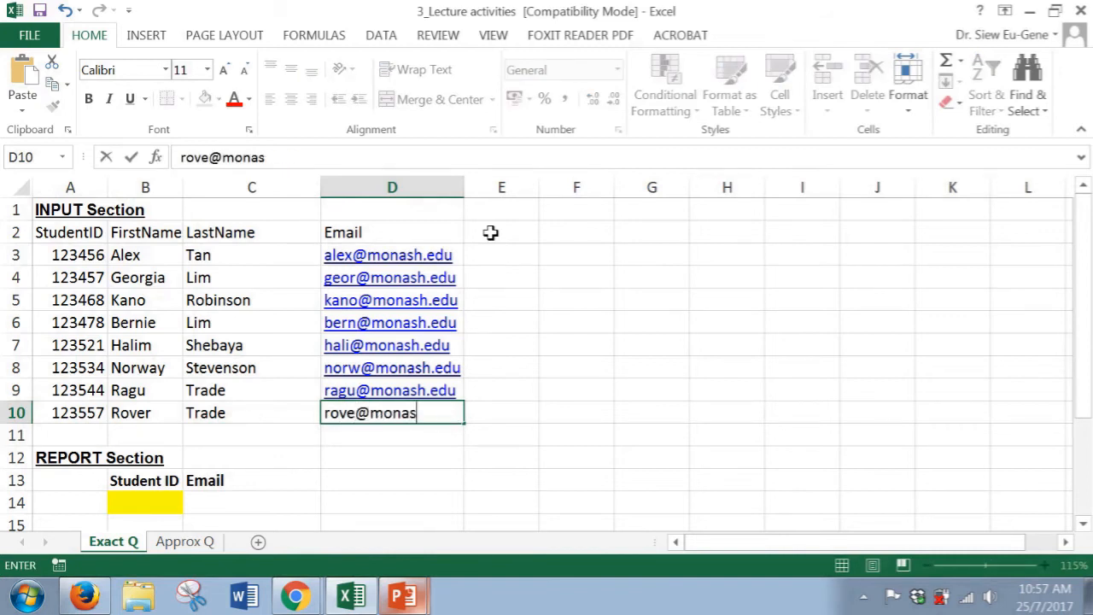
key(Return)
Write the reminder note "vlookup(value,table location, which column, exact or approx)" in cell D14 of the report section
key(Down)
key(Down)
key(Down)
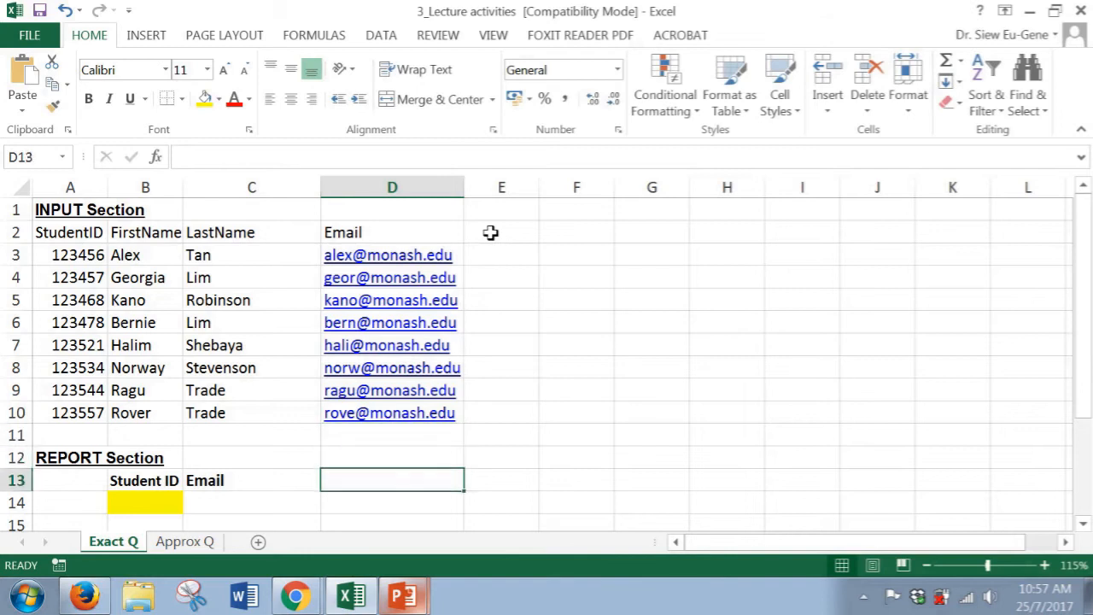
key(Up)
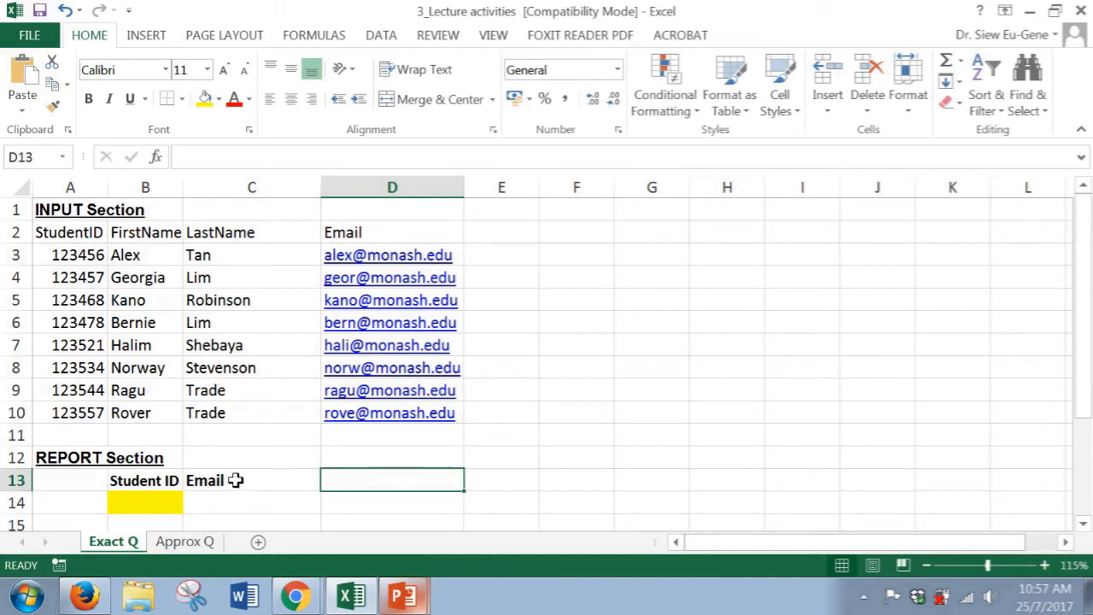
scroll(241, 473, down, 2)
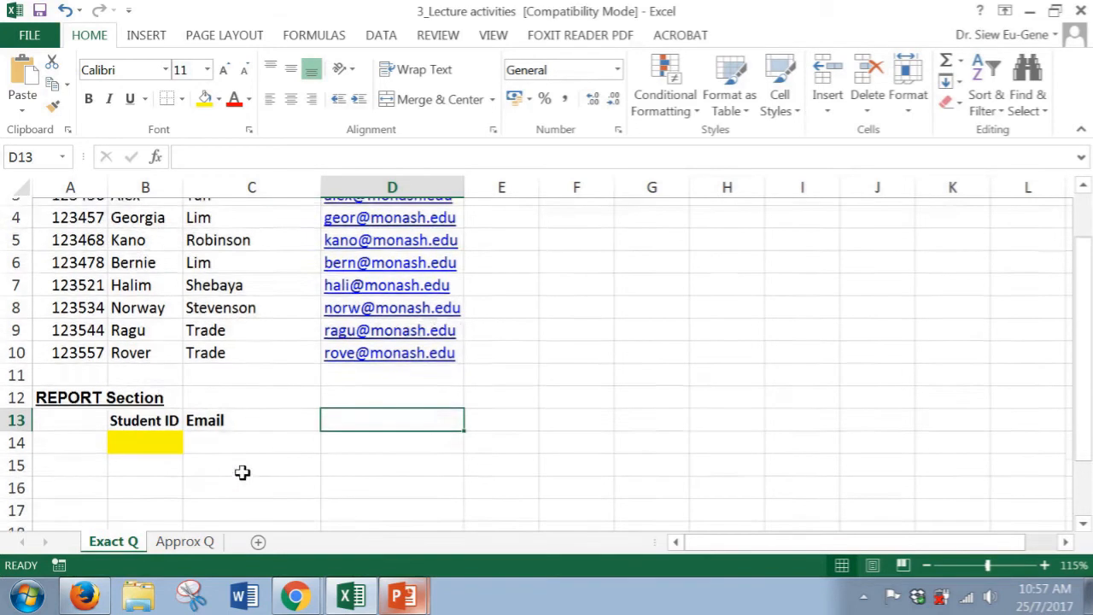
scroll(205, 413, up, 1)
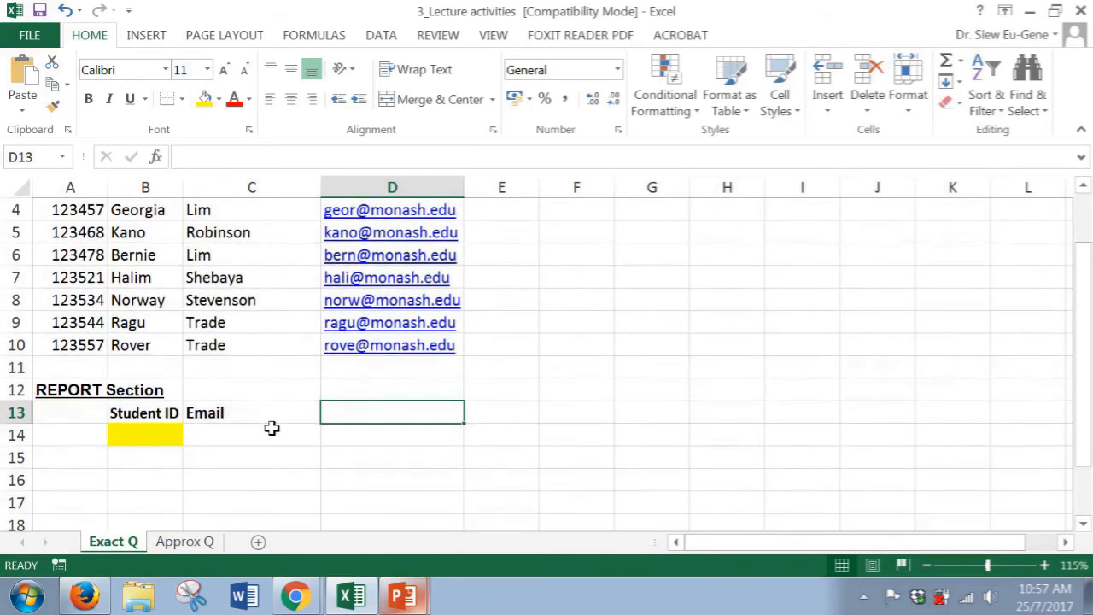
scroll(272, 427, up, 1)
scroll(273, 427, down, 2)
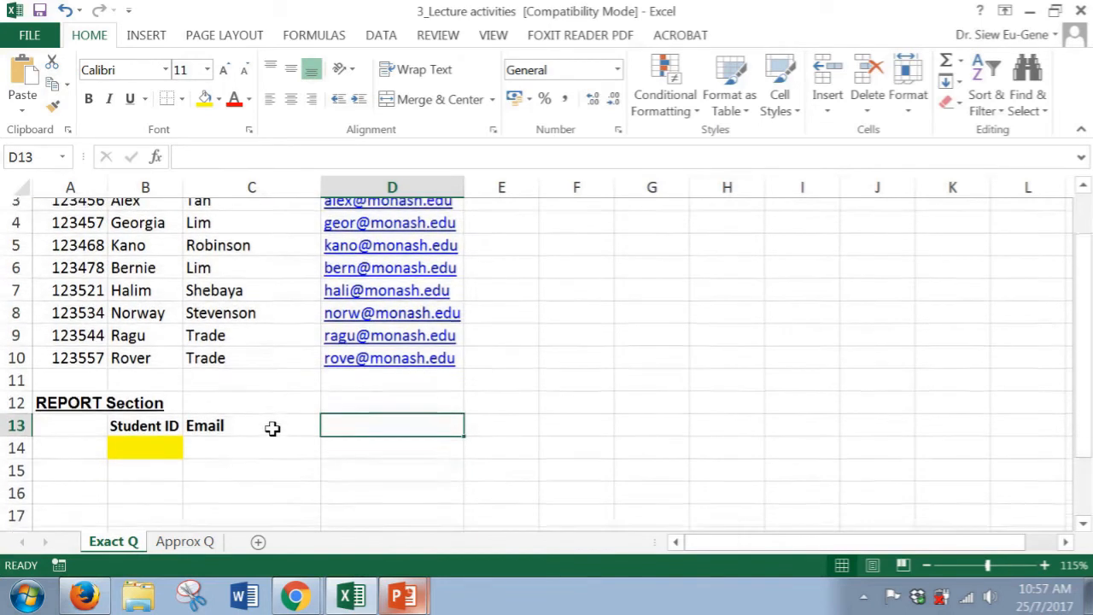
click(375, 369)
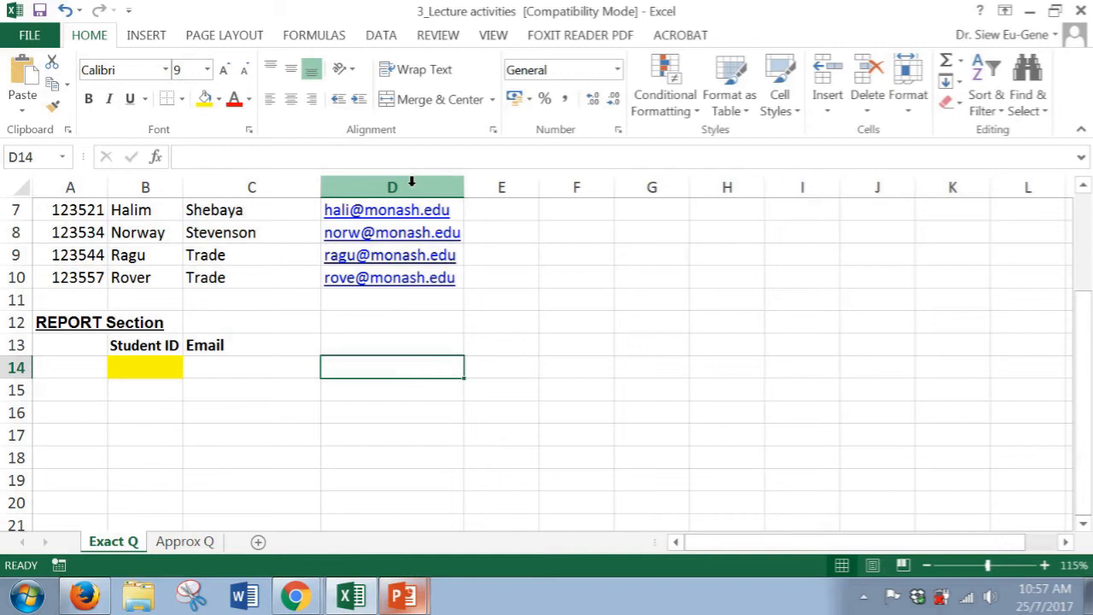
text(vlookup(value,)
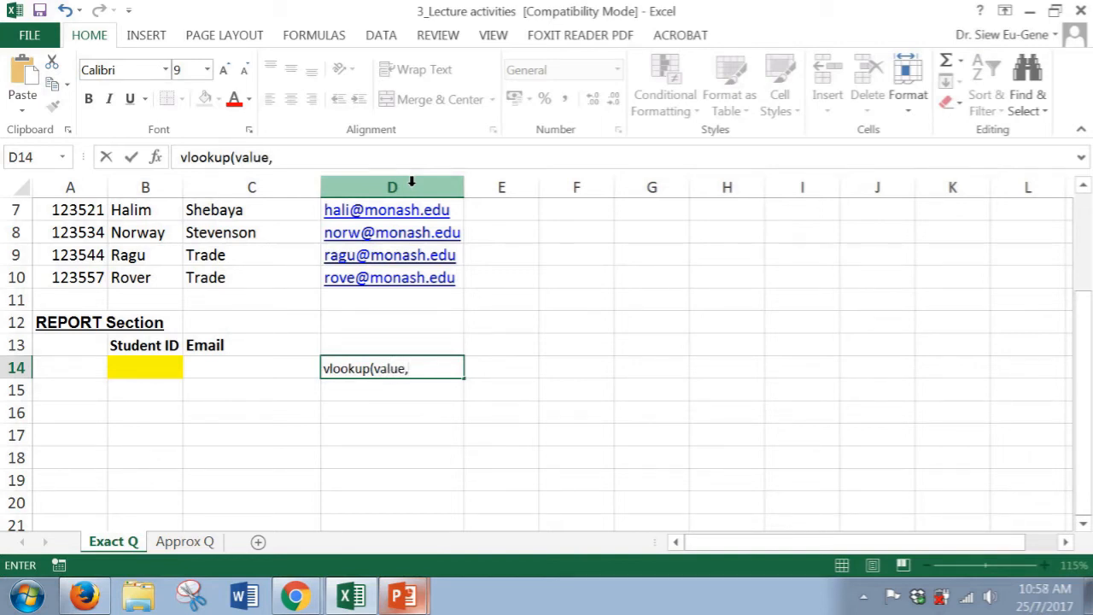
text(table l)
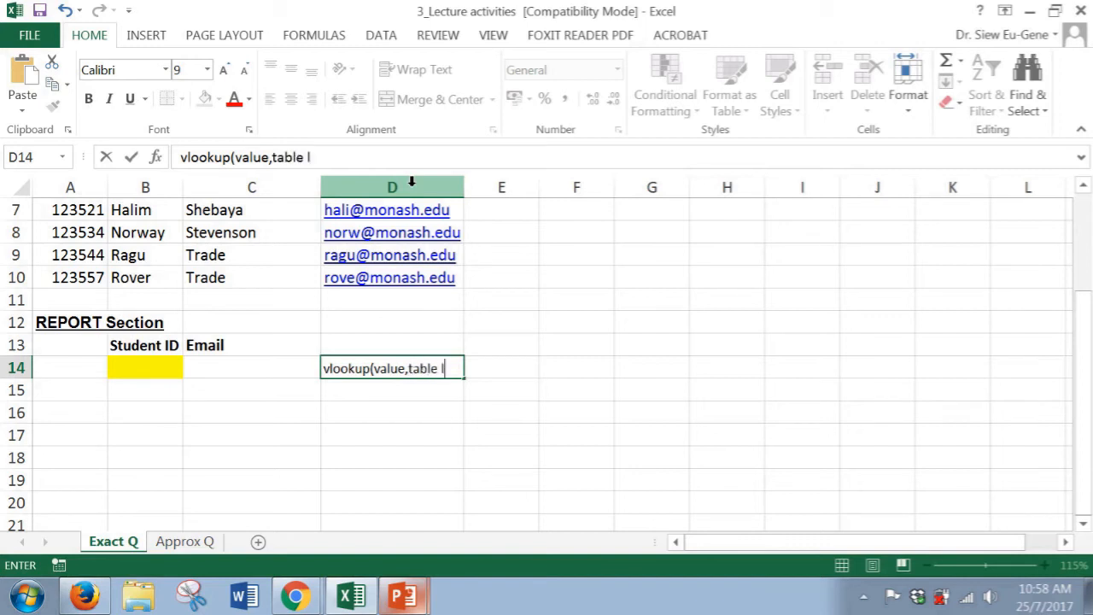
text(ocation,)
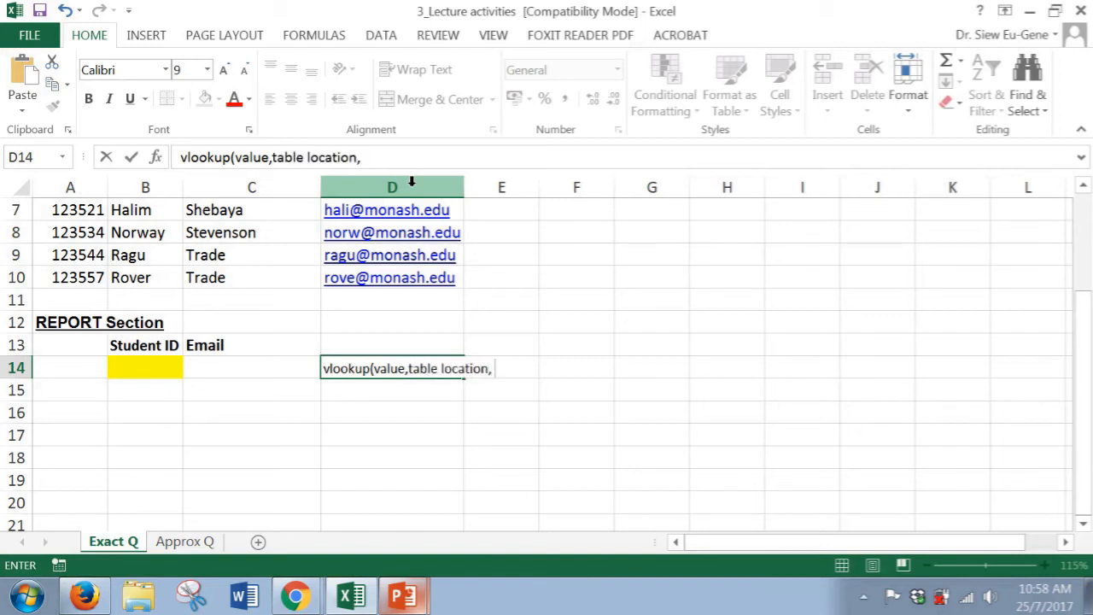
text( co)
key(BackSpace)
text(which colu)
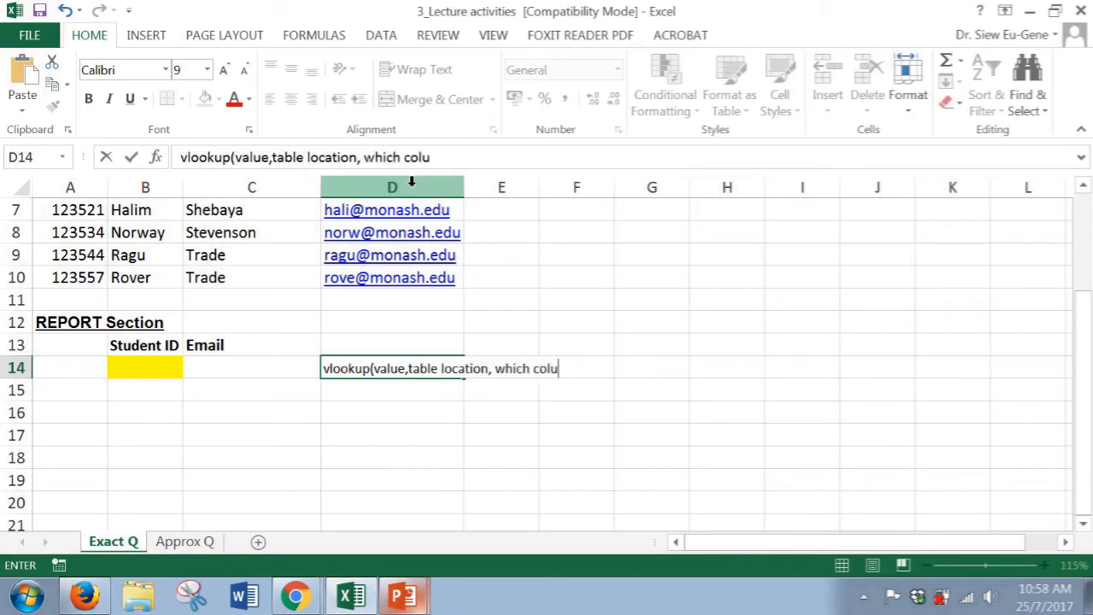
text(mn, exa)
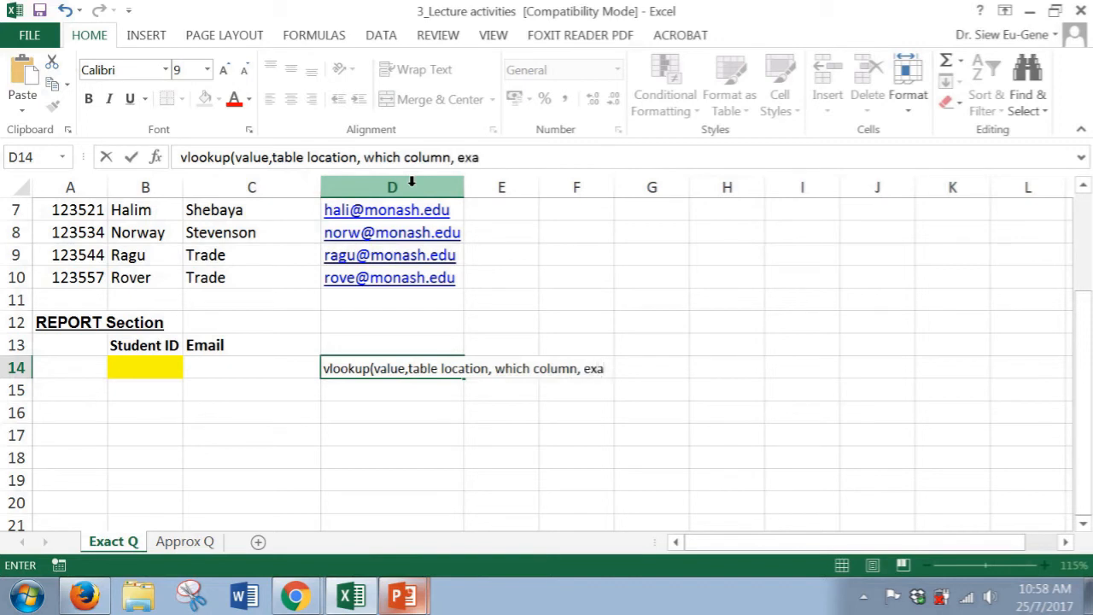
text(ct or approx)
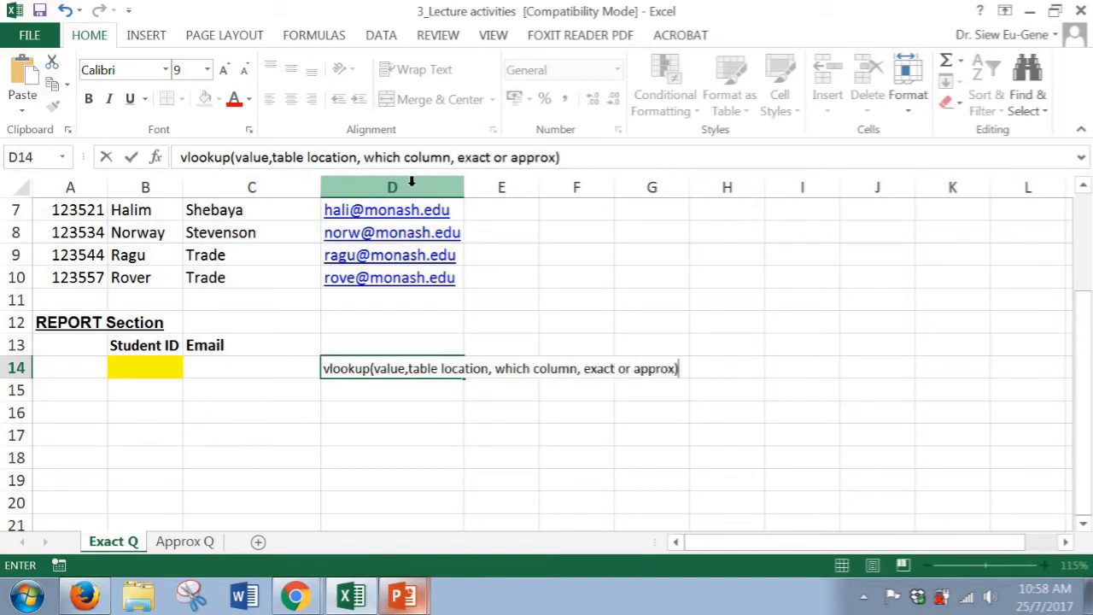
key(Return)
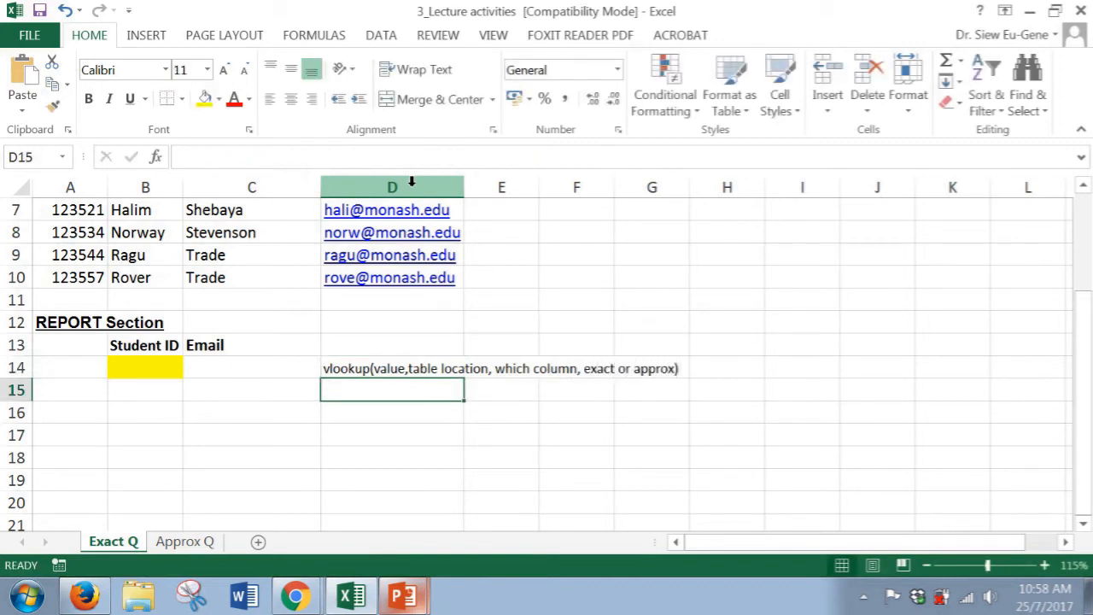
Move the syntax note from D14 up to D13, beside the Email header
key(Left)
key(Left)
key(Up)
key(Right)
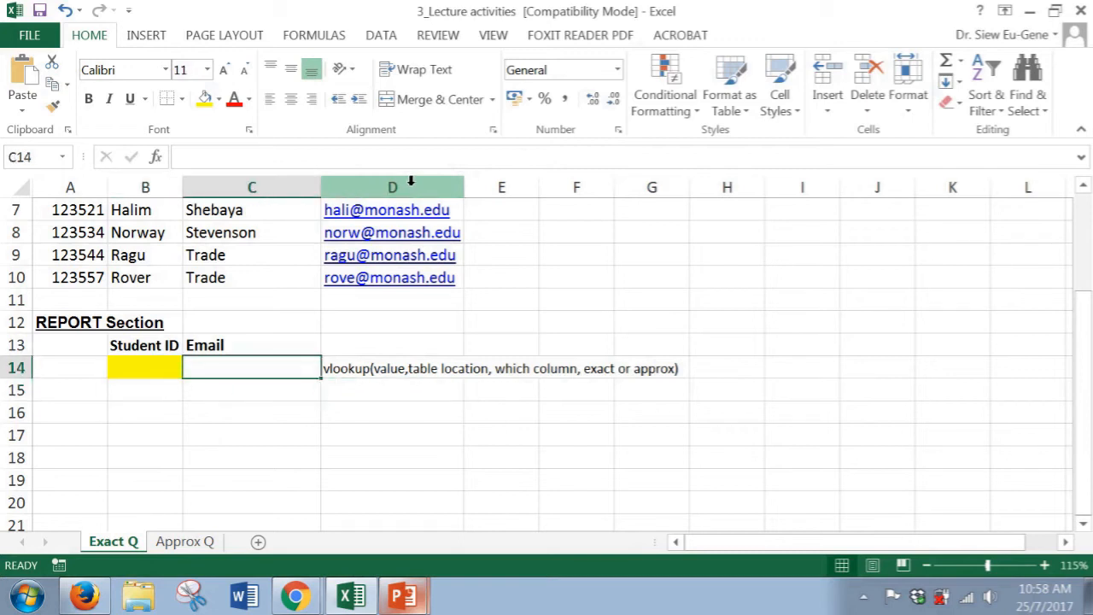
click(370, 368)
key(ctrl+c)
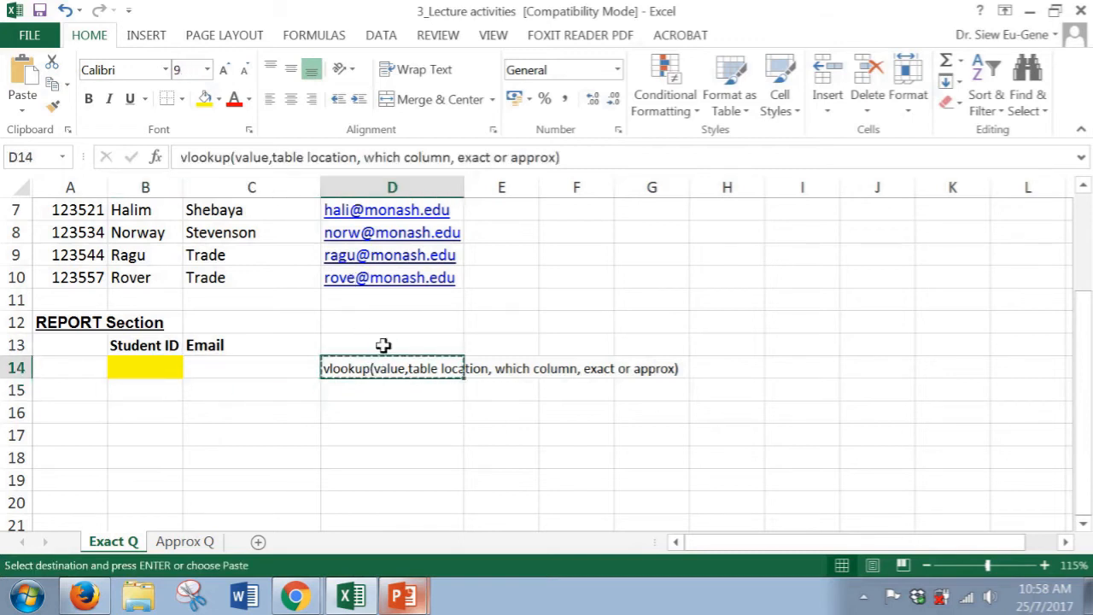
click(383, 346)
key(ctrl+v)
click(299, 373)
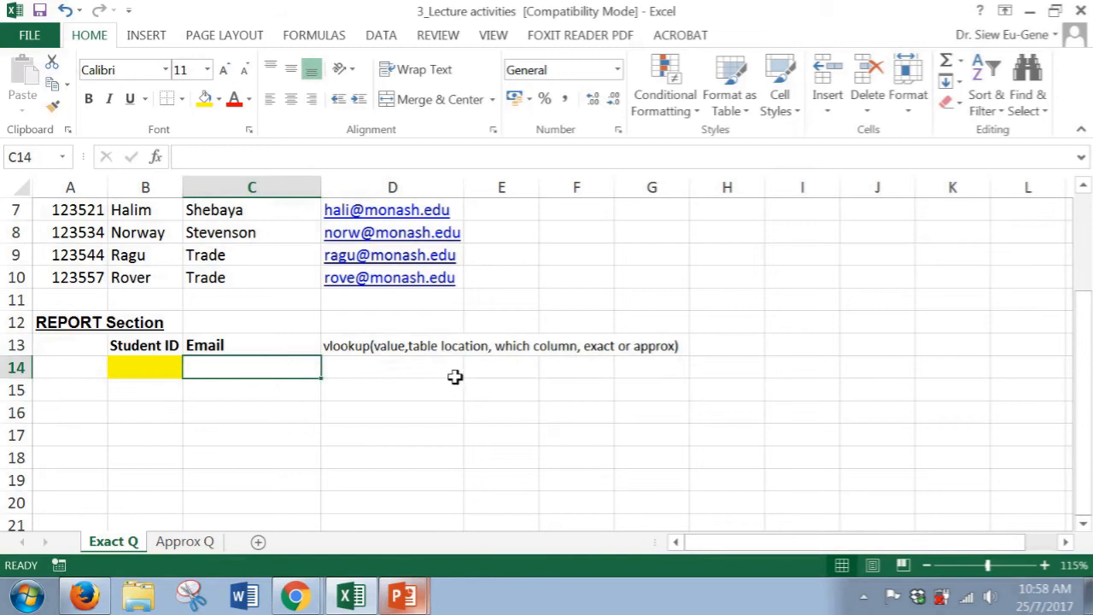
Enter the formula =vlookup(B14,A3:D10,4,false) in C14 under Email, looking up the Student ID cell in the student table
text(=)
key(Escape)
text(=vlookup)
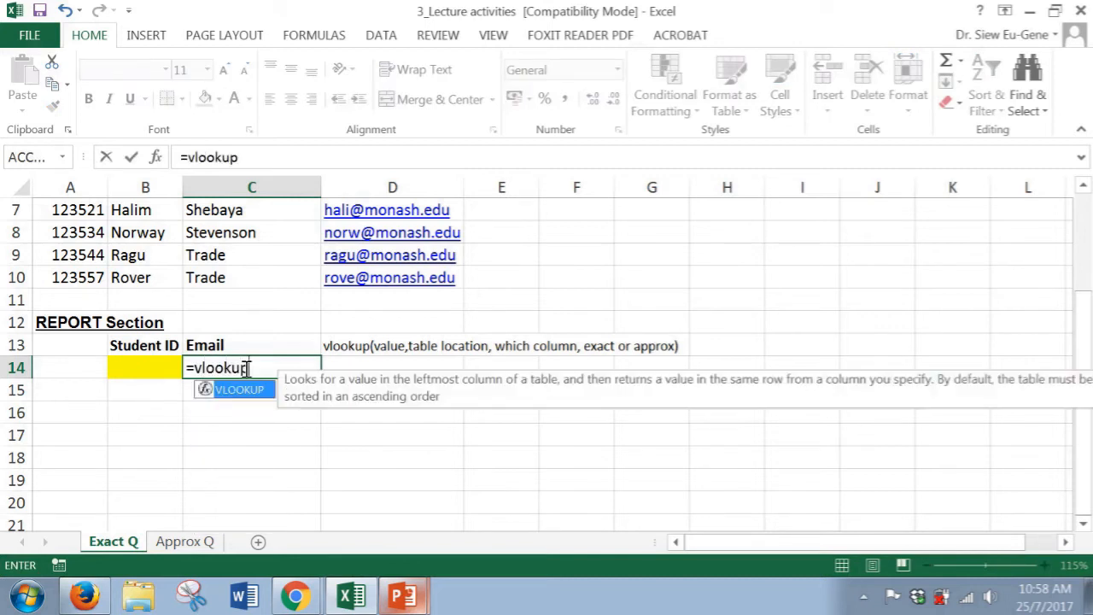
text(*)
key(BackSpace)
text(()
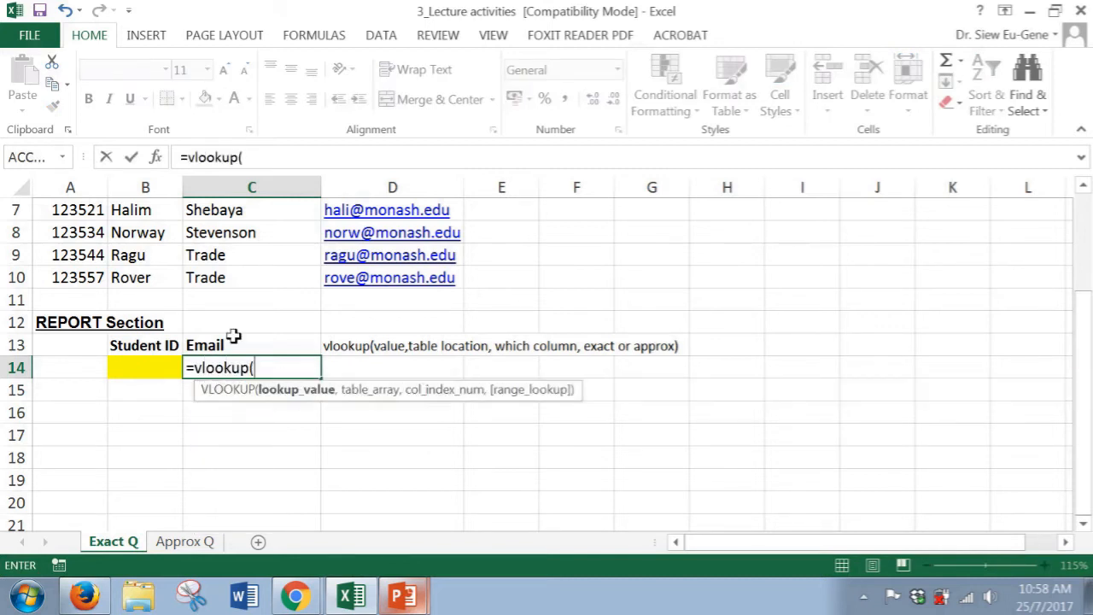
click(152, 368)
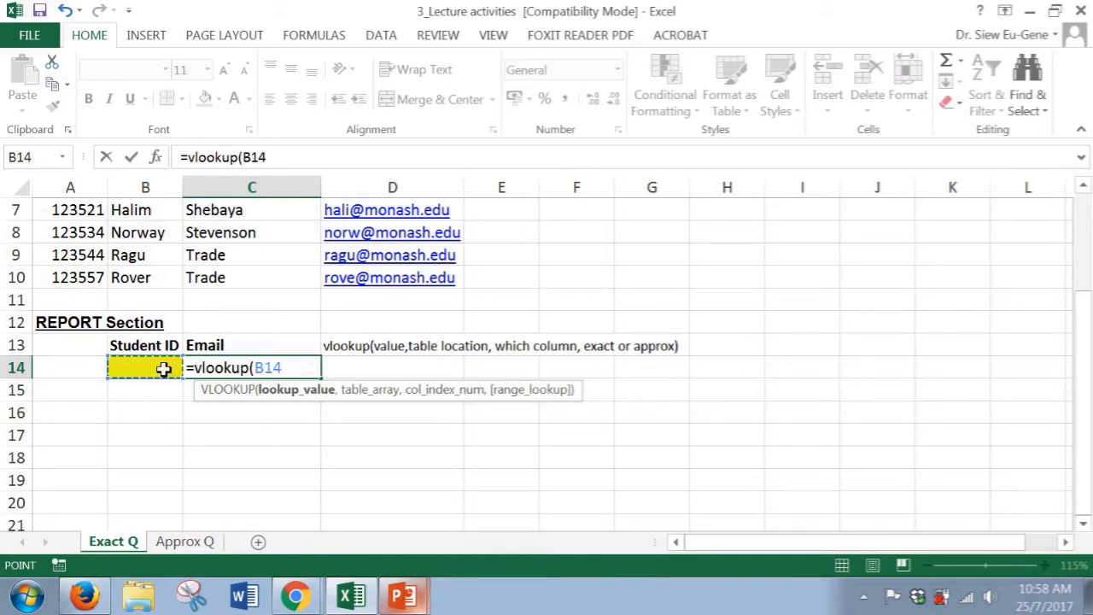
scroll(163, 368, up, 1)
scroll(165, 434, up, 1)
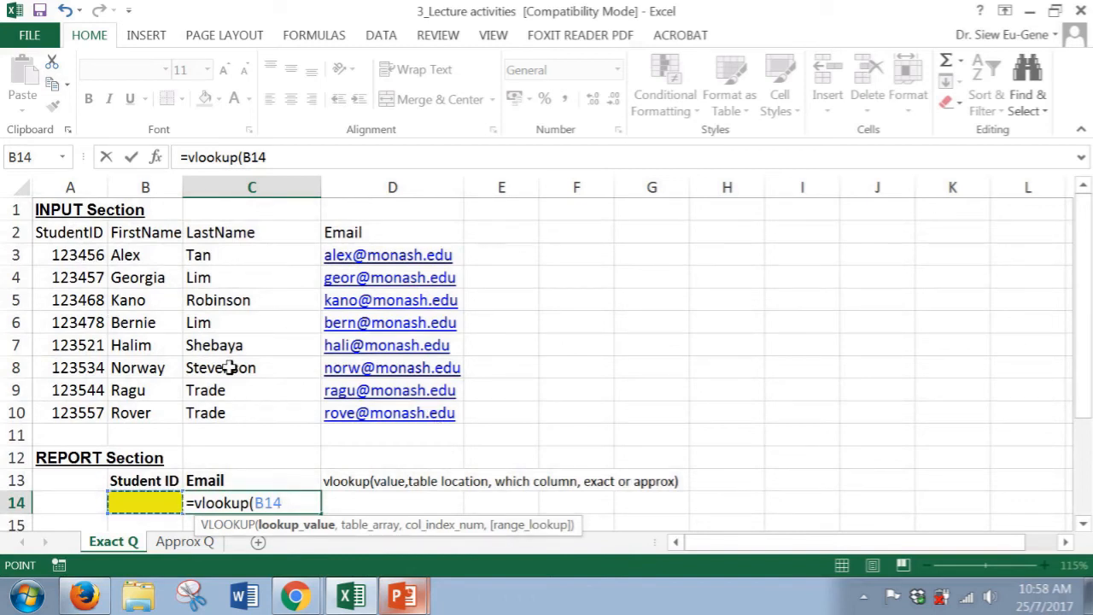
text(,)
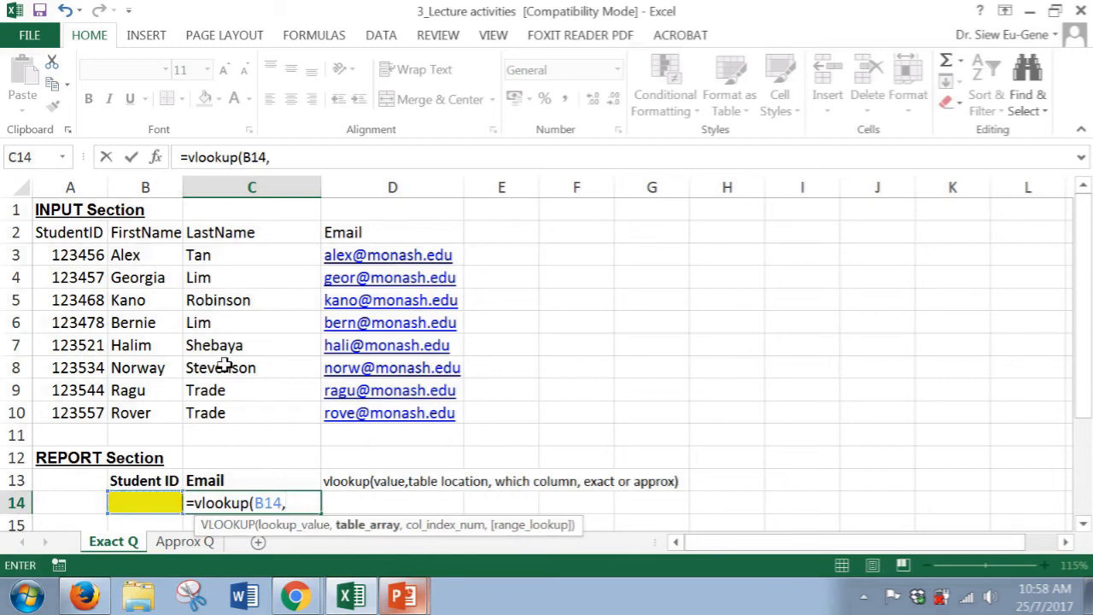
click(78, 254)
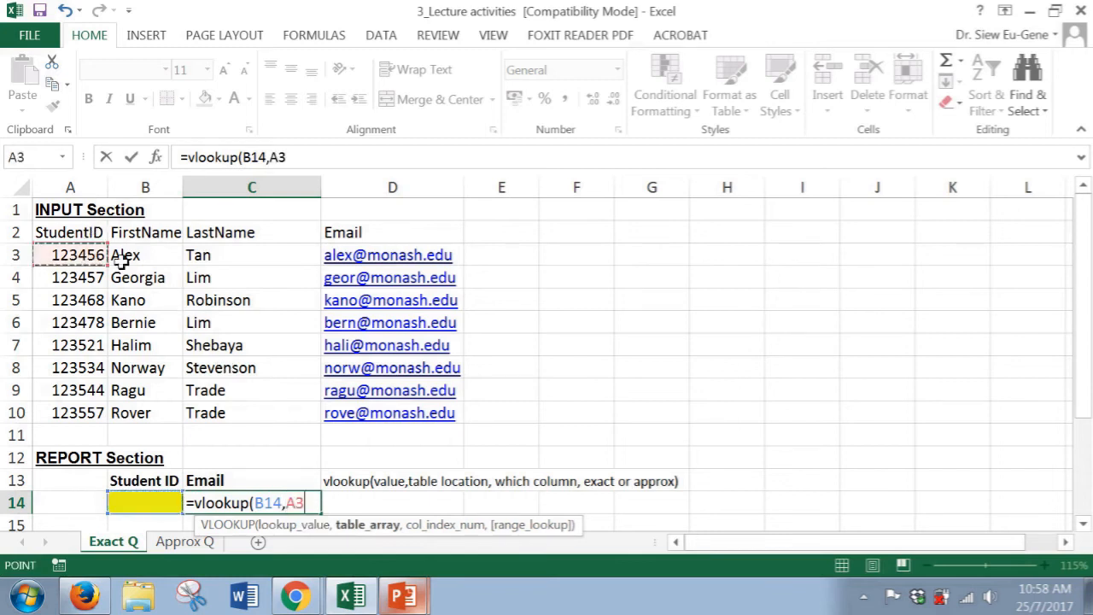
drag(122, 261, 365, 416)
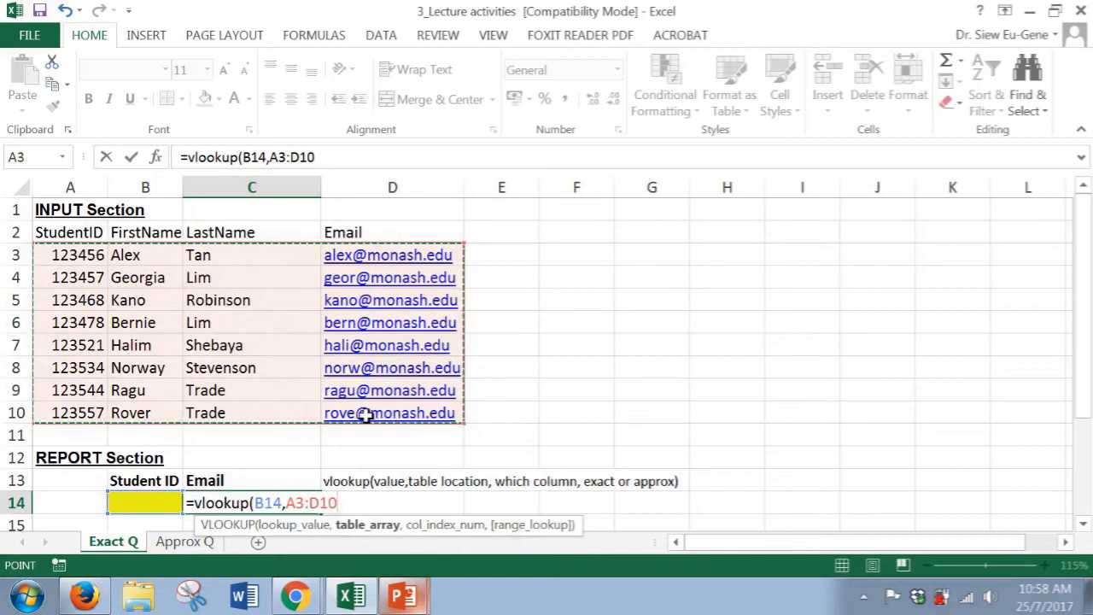
scroll(391, 398, down, 1)
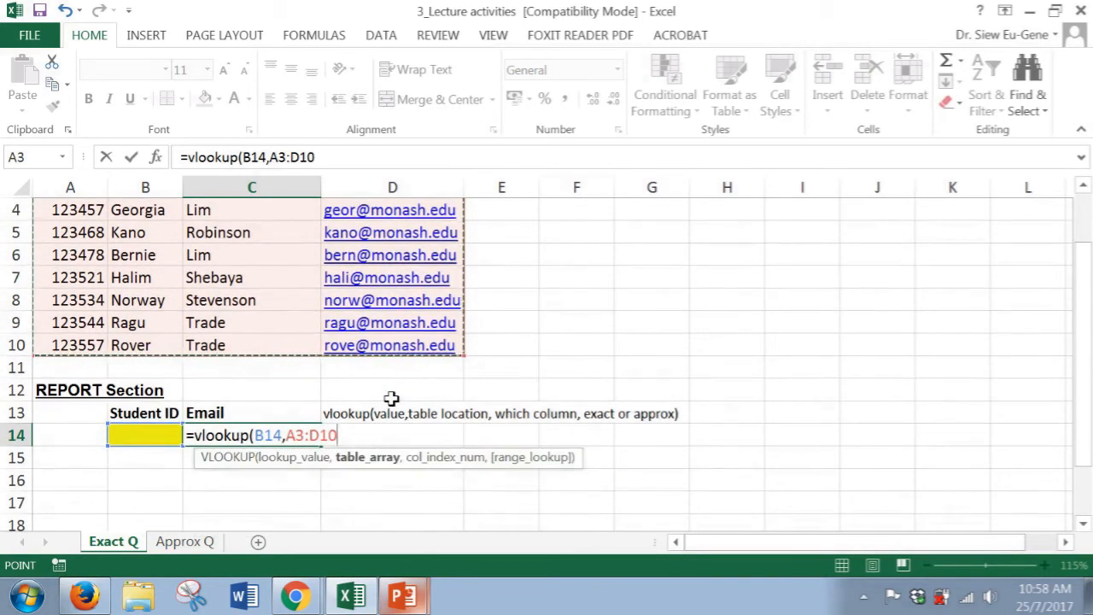
text(,)
scroll(381, 359, up, 1)
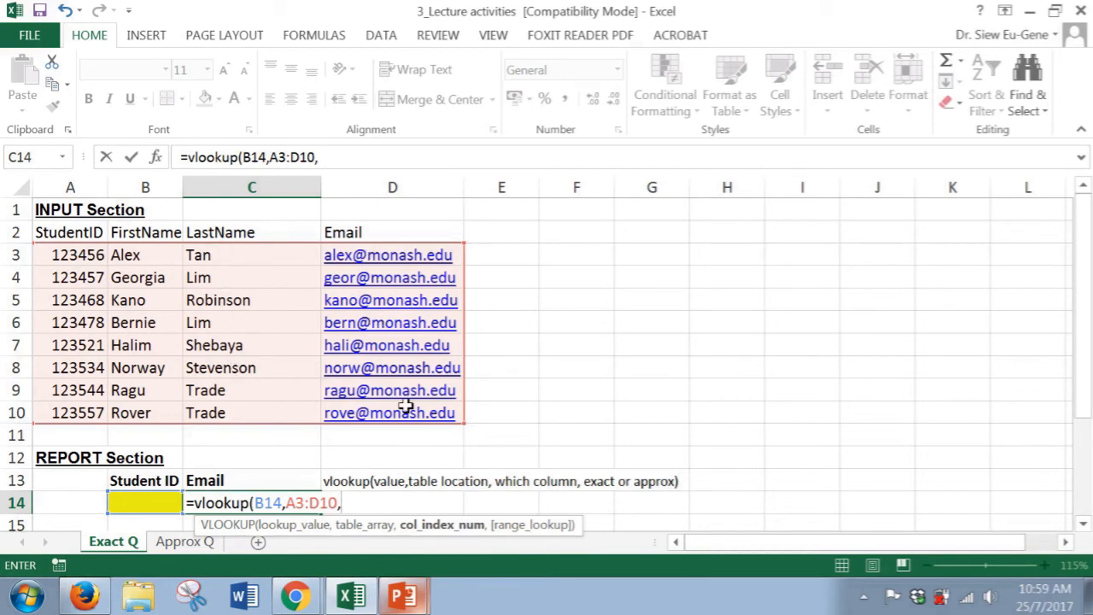
scroll(403, 407, down, 1)
text(4)
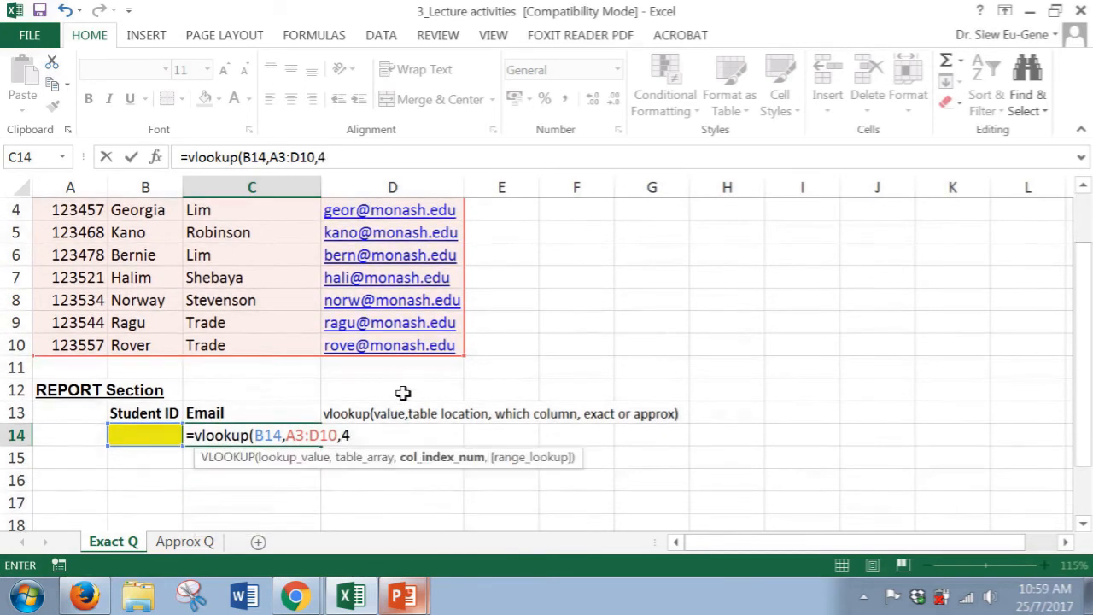
text(,)
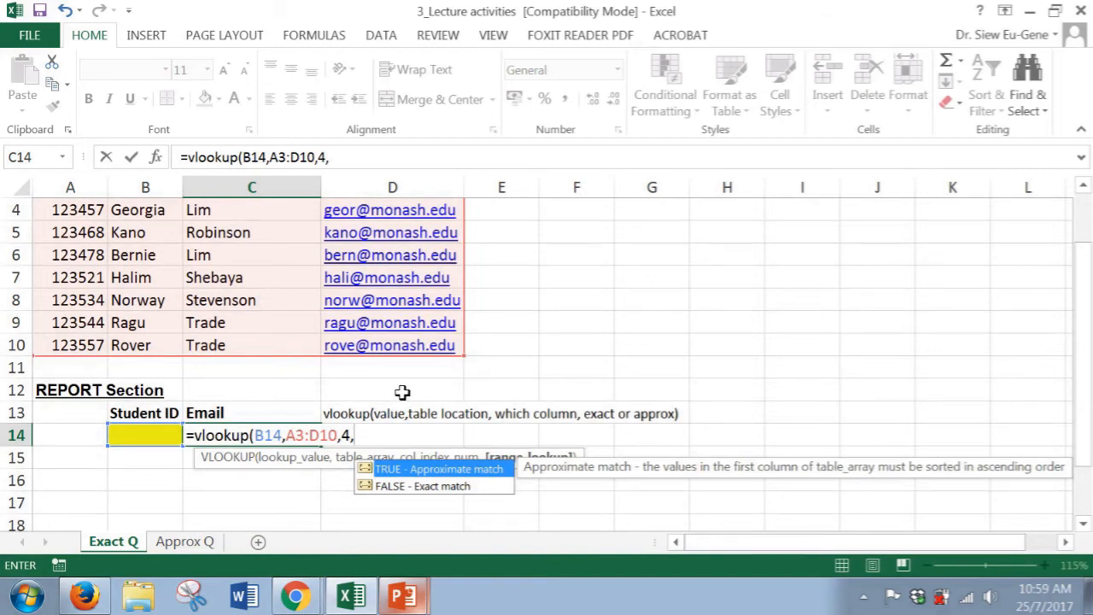
text(false))
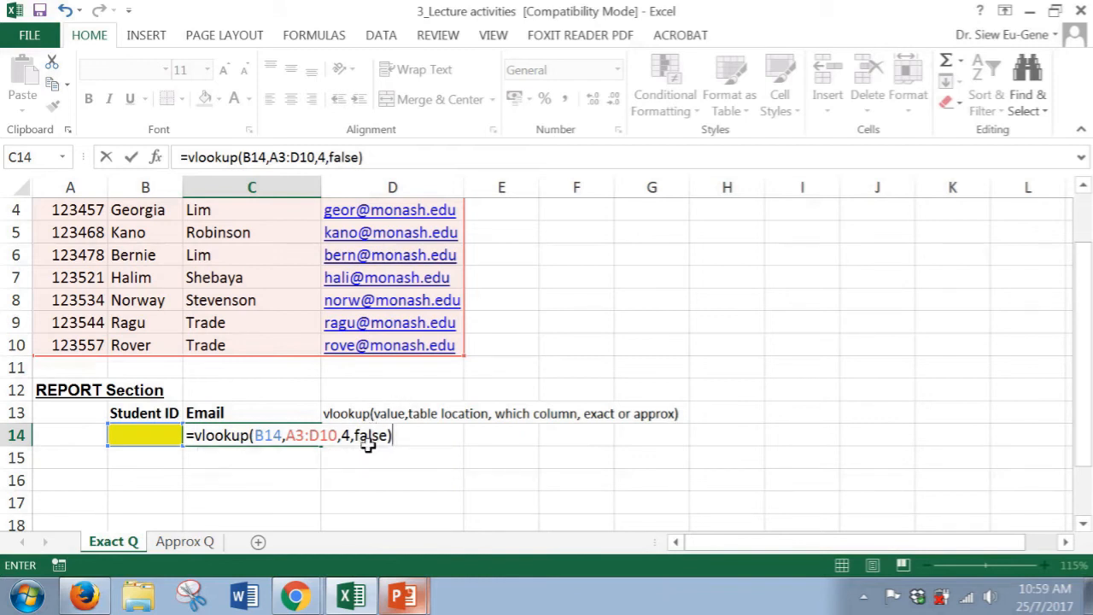
key(Return)
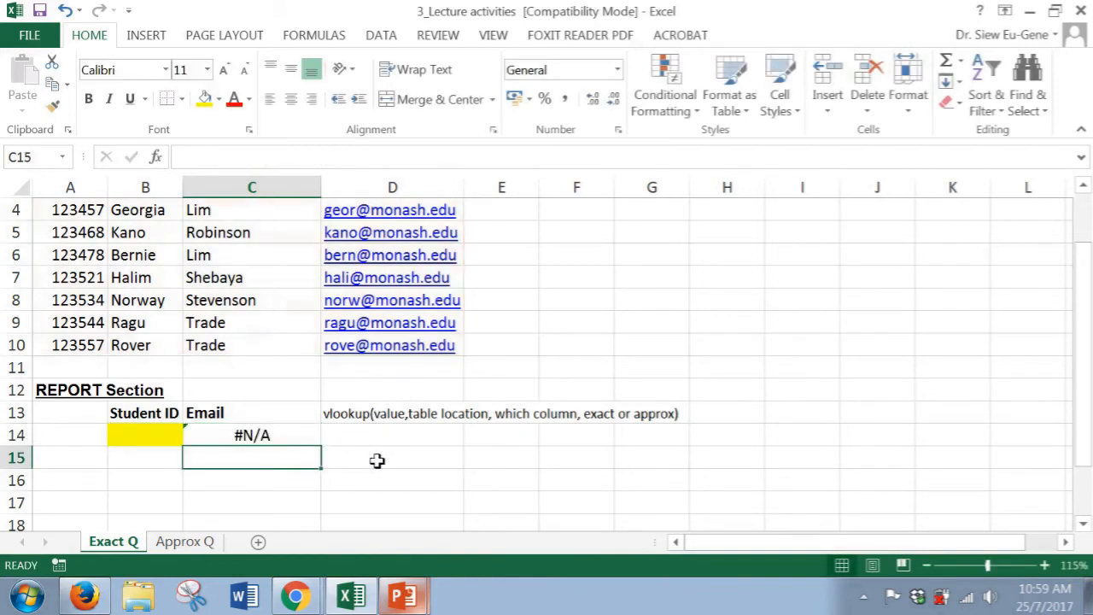
Test the lookup by entering student IDs 123557 and then 123456 in the yellow Student ID cell B14
click(166, 443)
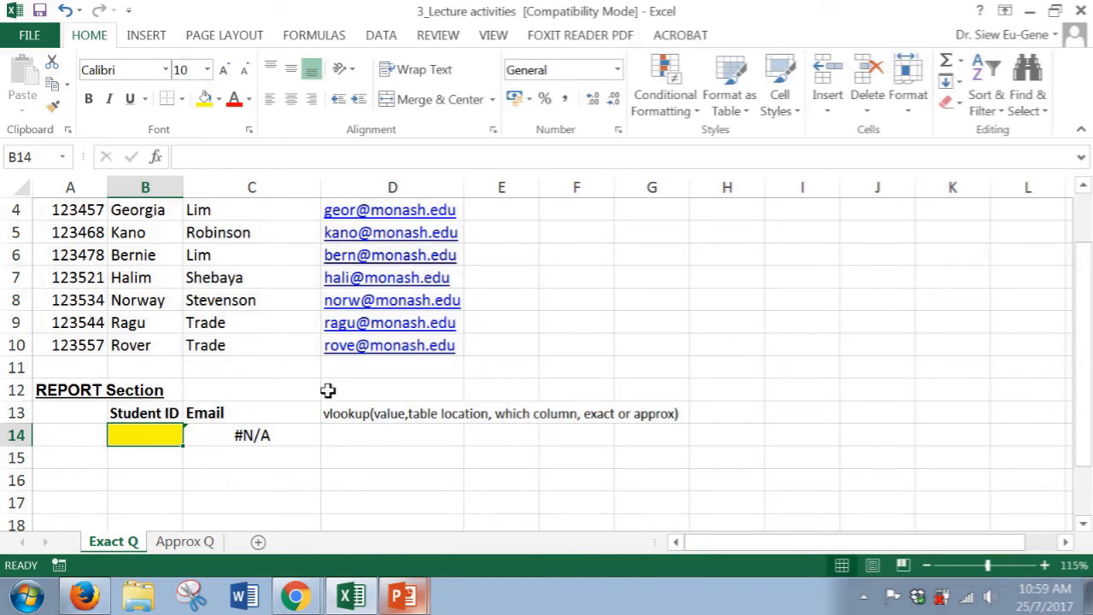
scroll(322, 390, up, 1)
text(123)
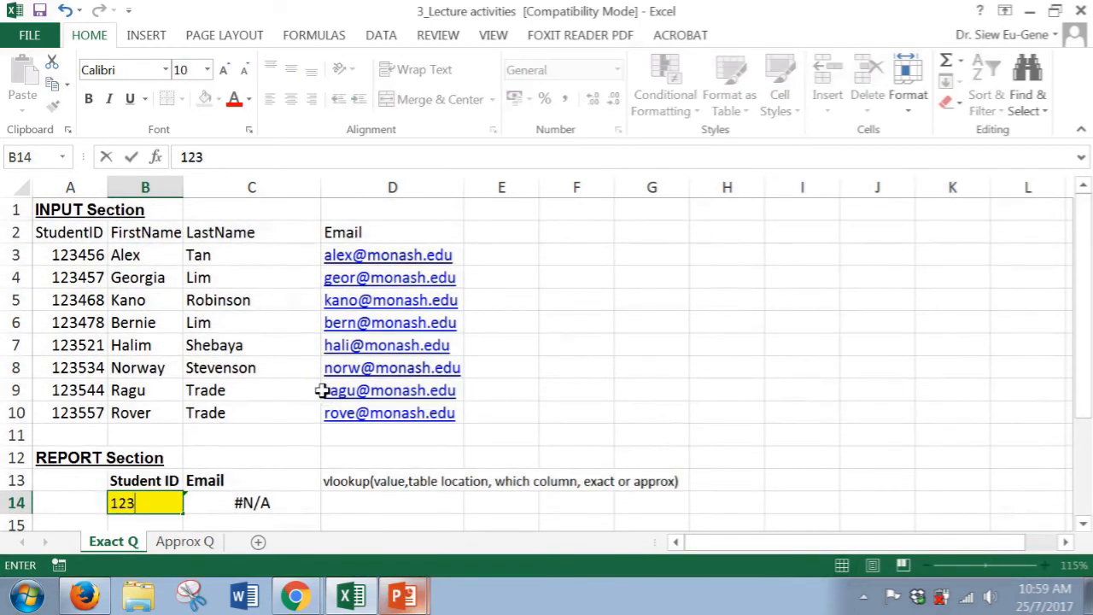
text(557)
key(Return)
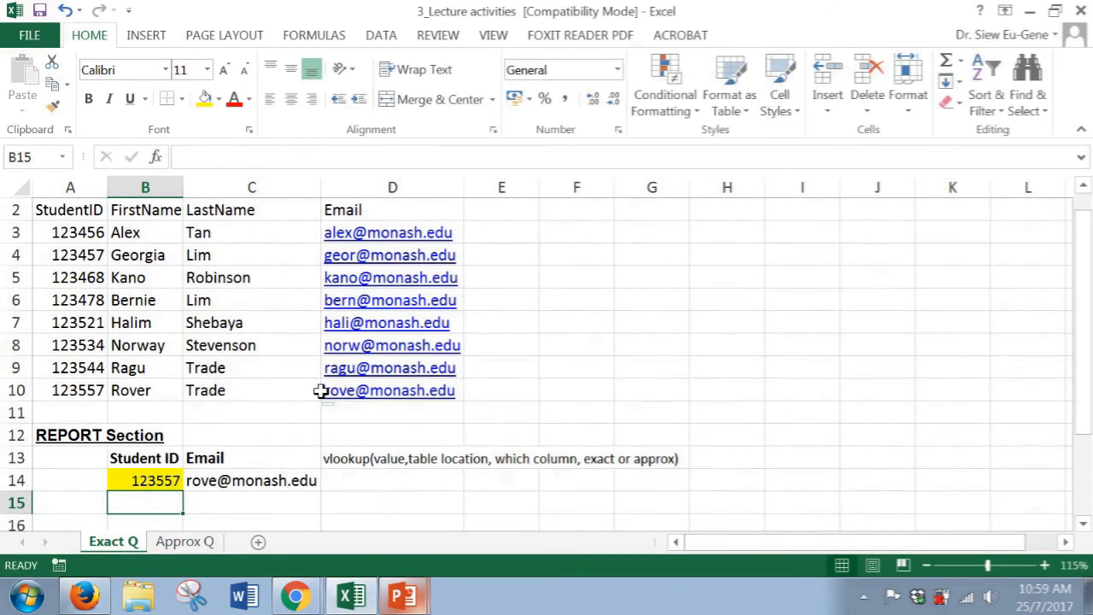
key(Up)
key(Right)
key(Left)
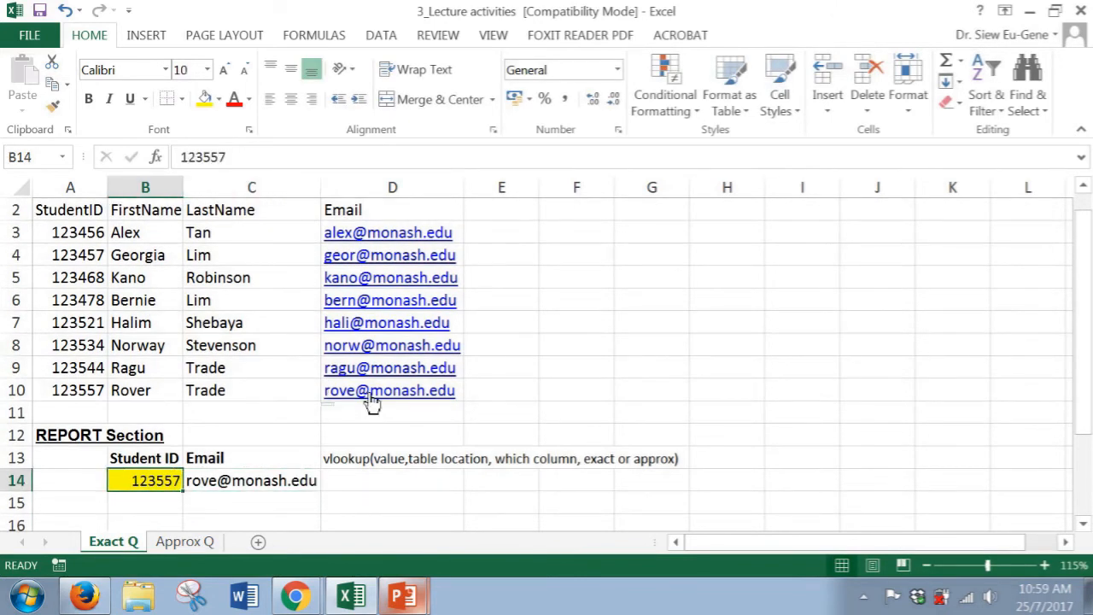
text(123456)
key(Return)
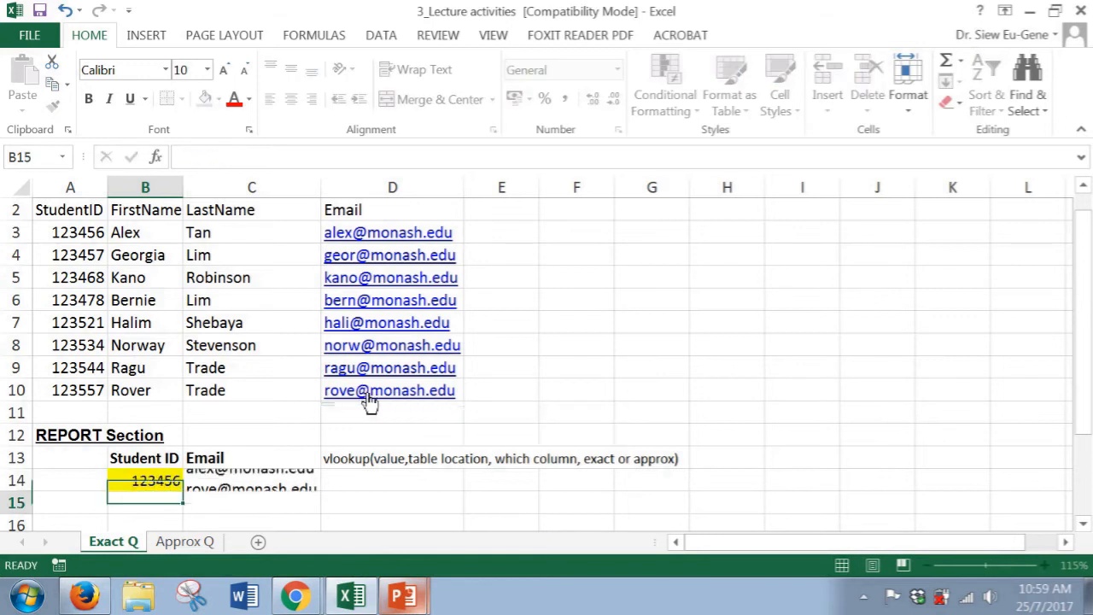
Change the column index in C14's VLOOKUP formula to 3 so it returns the last name
key(Right)
key(Up)
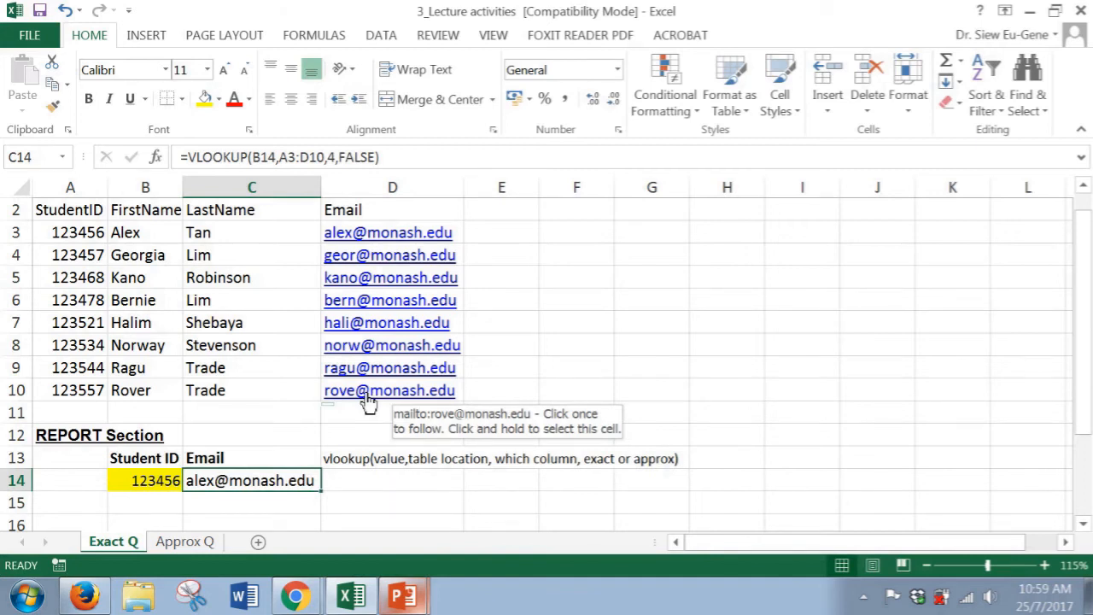
key(F2)
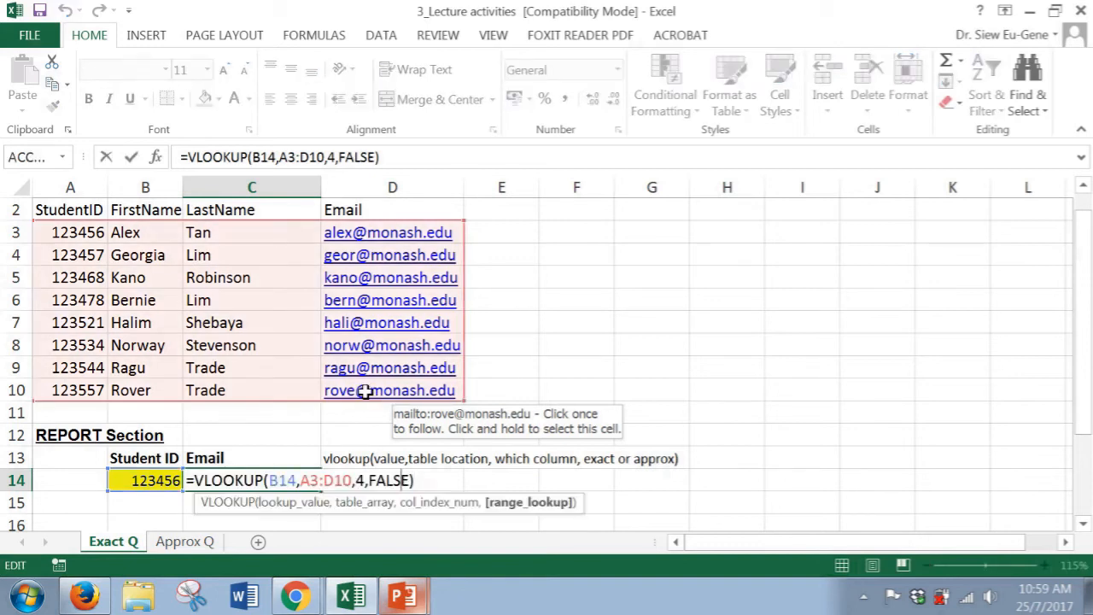
key(Left)
key(Left)
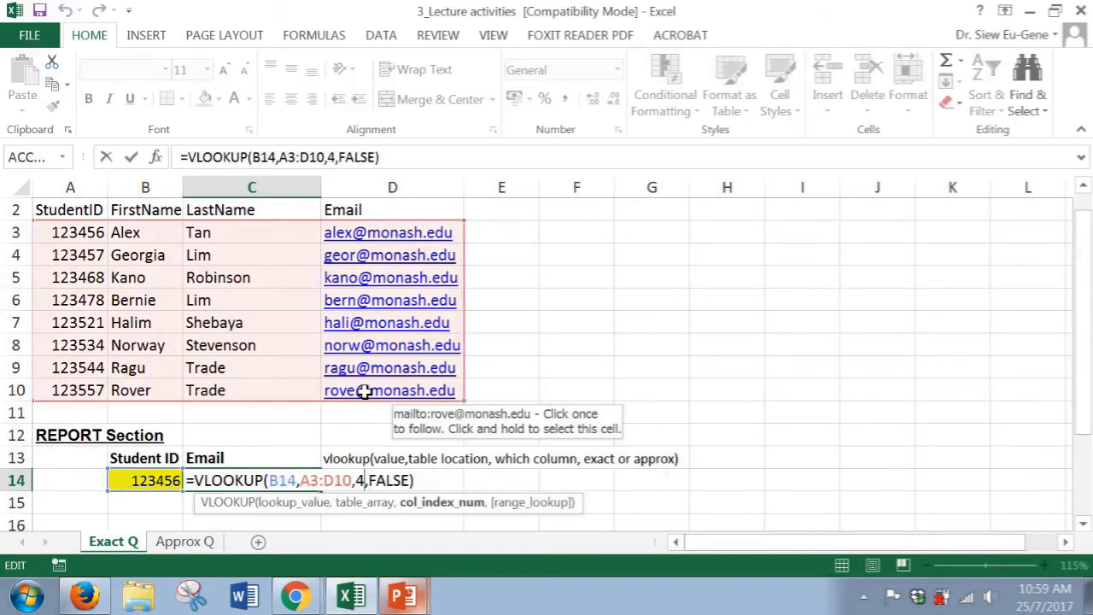
key(BackSpace)
text(3)
key(Return)
Select the LastName cells C3:C10 and then the whole student table A3:D10 to compare the lookup columns
key(Up)
key(Left)
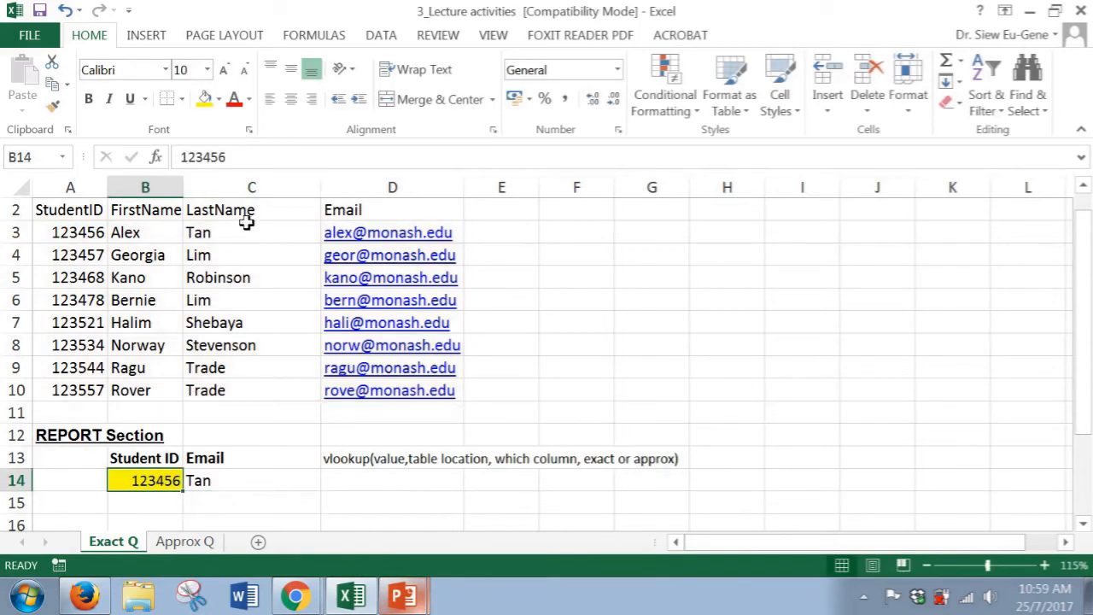
drag(245, 224, 247, 385)
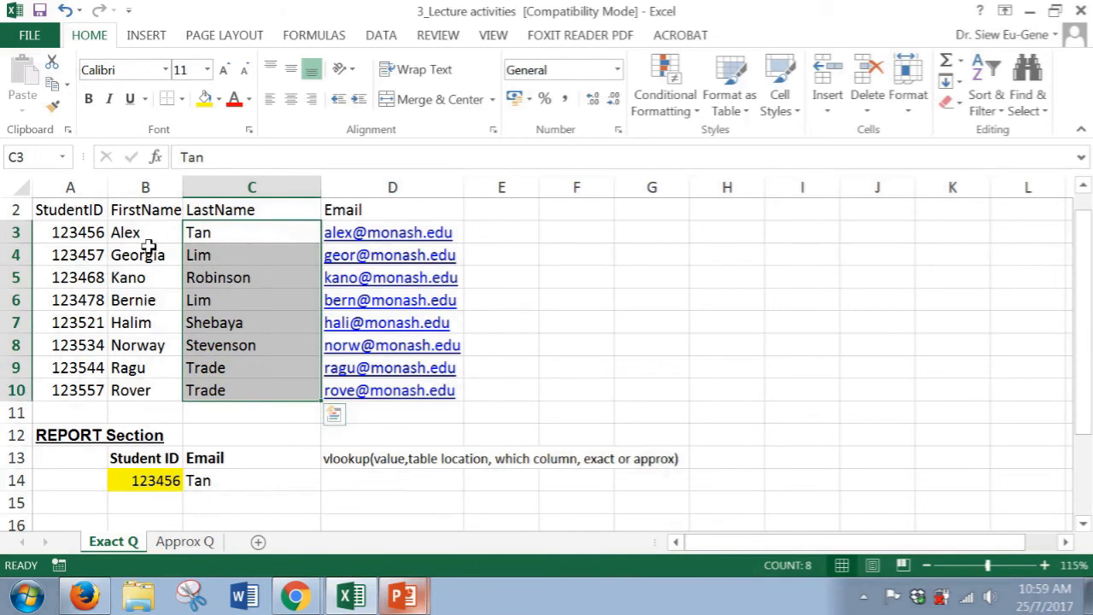
drag(89, 229, 338, 386)
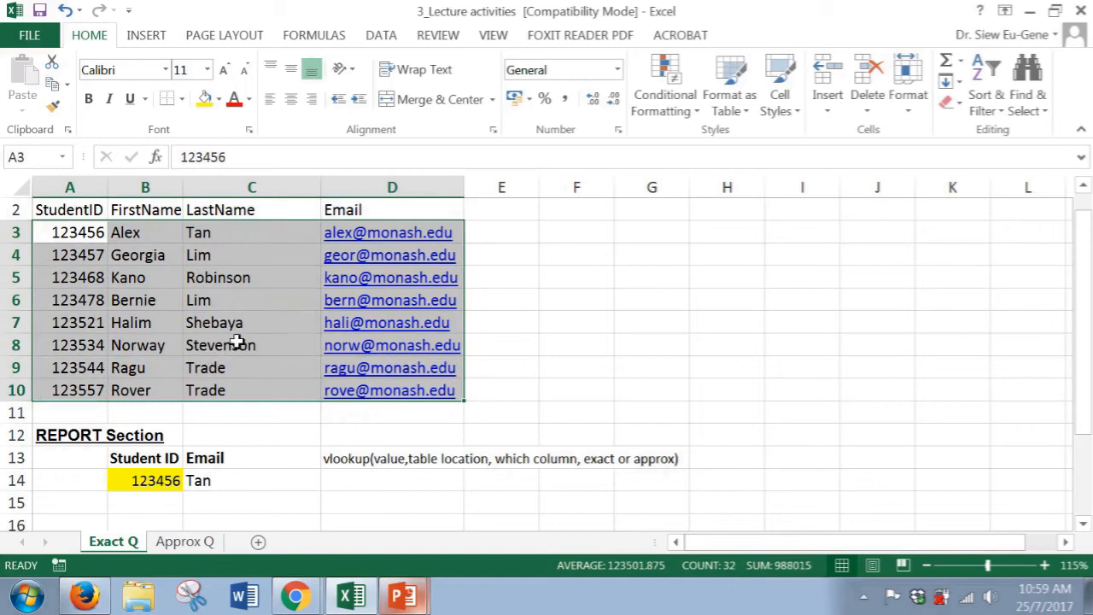
Change the column index in C14's VLOOKUP formula to 2 so it returns the first name
click(212, 483)
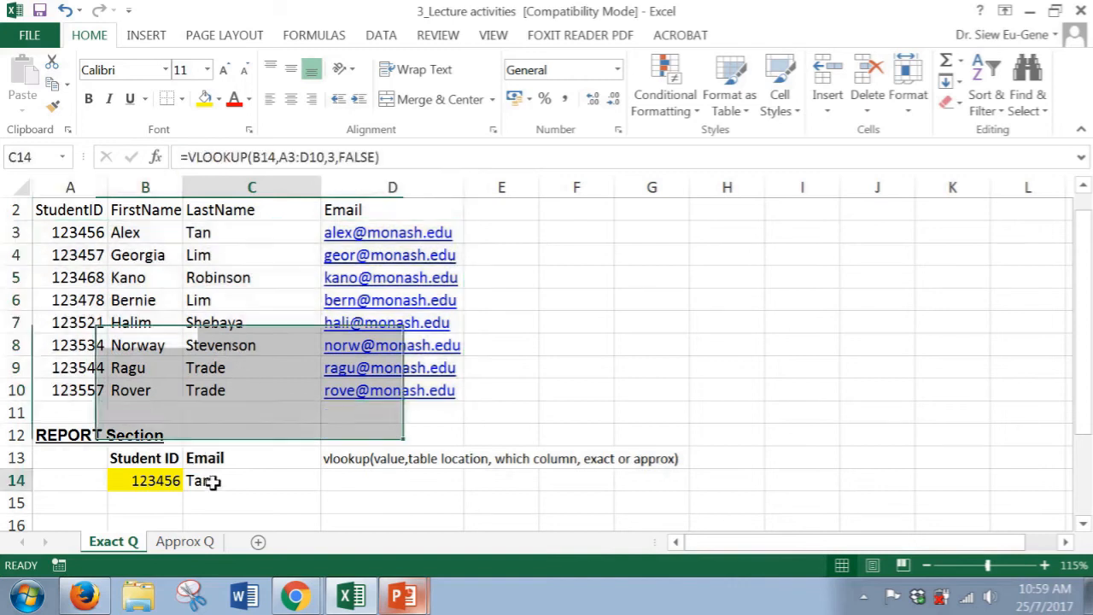
key(F2)
click(357, 482)
key(Delete)
text(2)
key(Return)
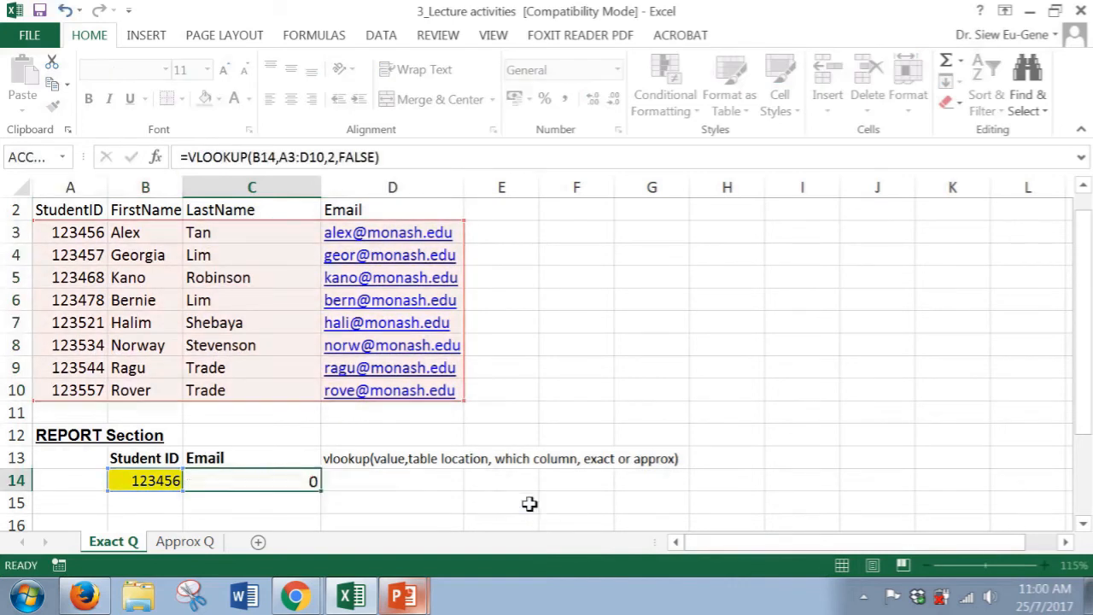
Set the column index in C14's VLOOKUP formula back to 4 to return the e-mail
key(Up)
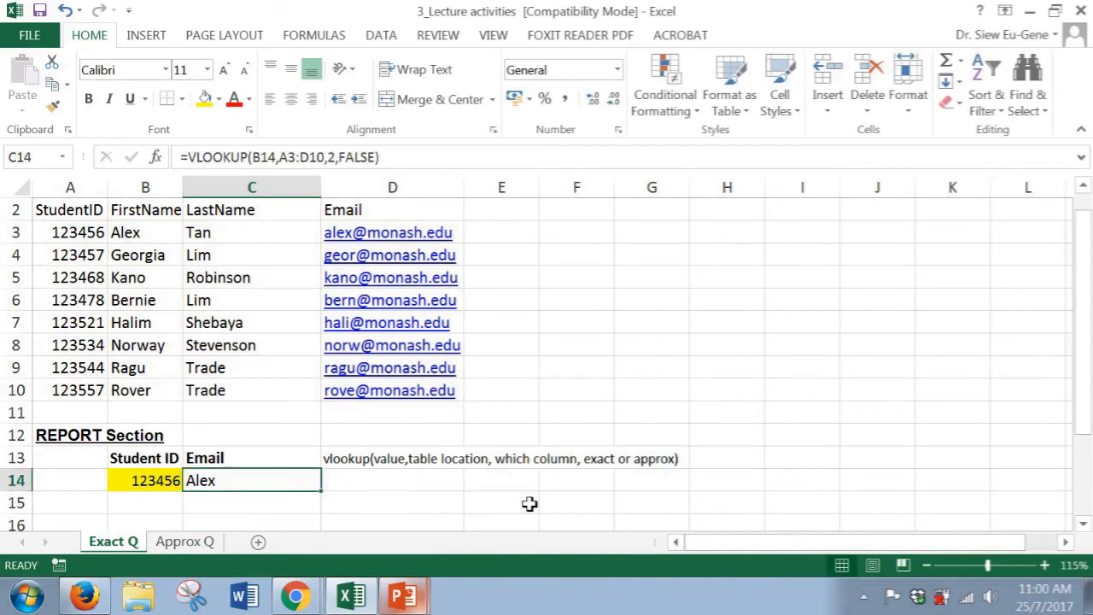
key(F2)
key(Left)
key(Left)
key(Left)
key(Left)
key(Left)
key(Left)
key(Left)
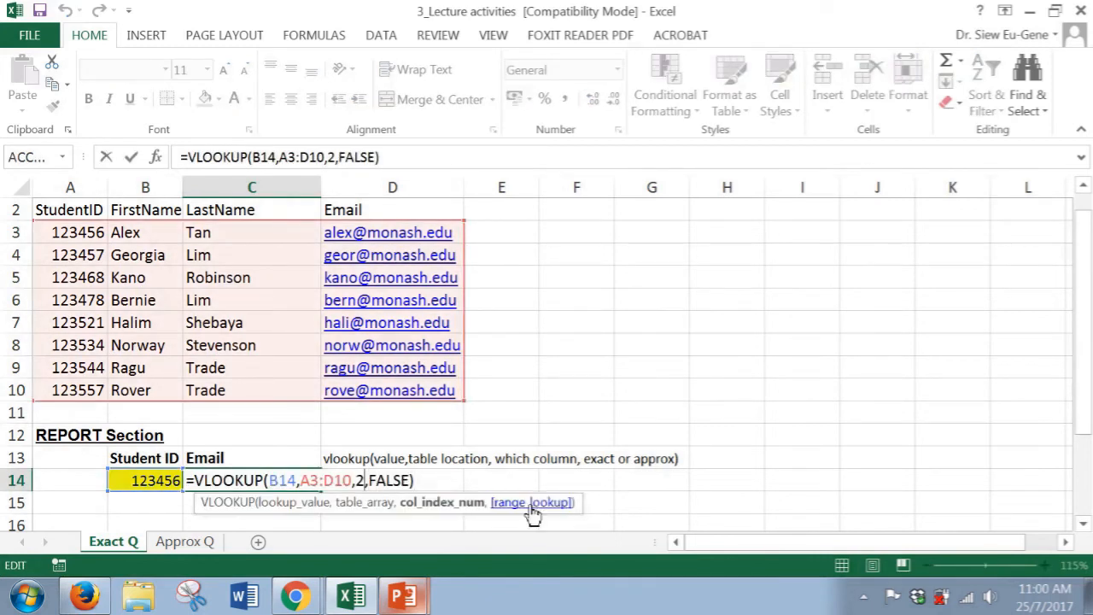
key(BackSpace)
text(4)
key(Return)
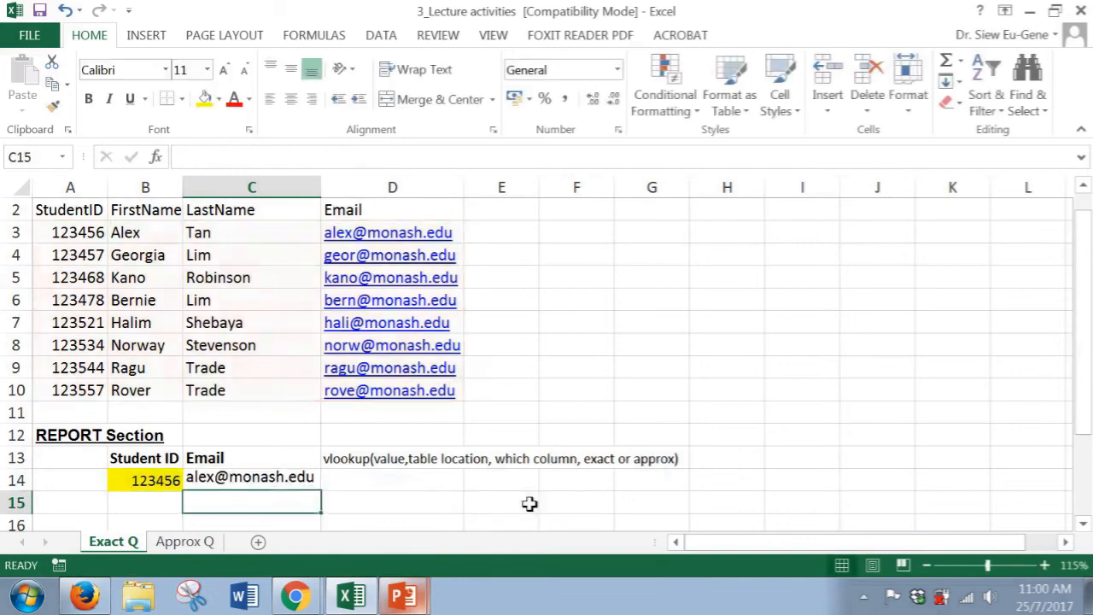
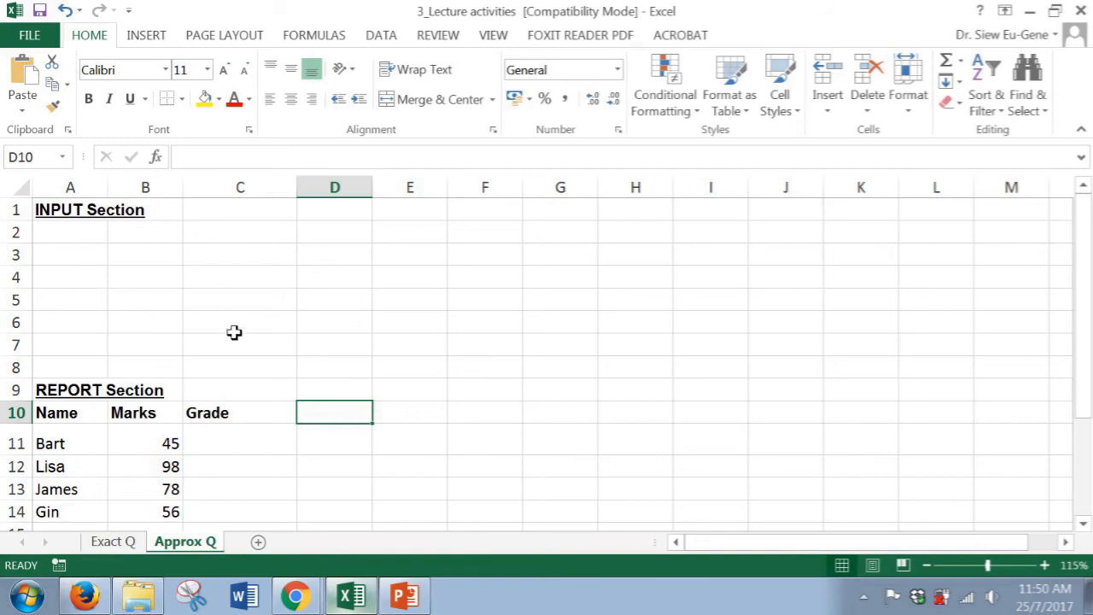
Examine the report section's names, marks and empty Grade column on the Approx Q sheet
scroll(209, 380, down, 1)
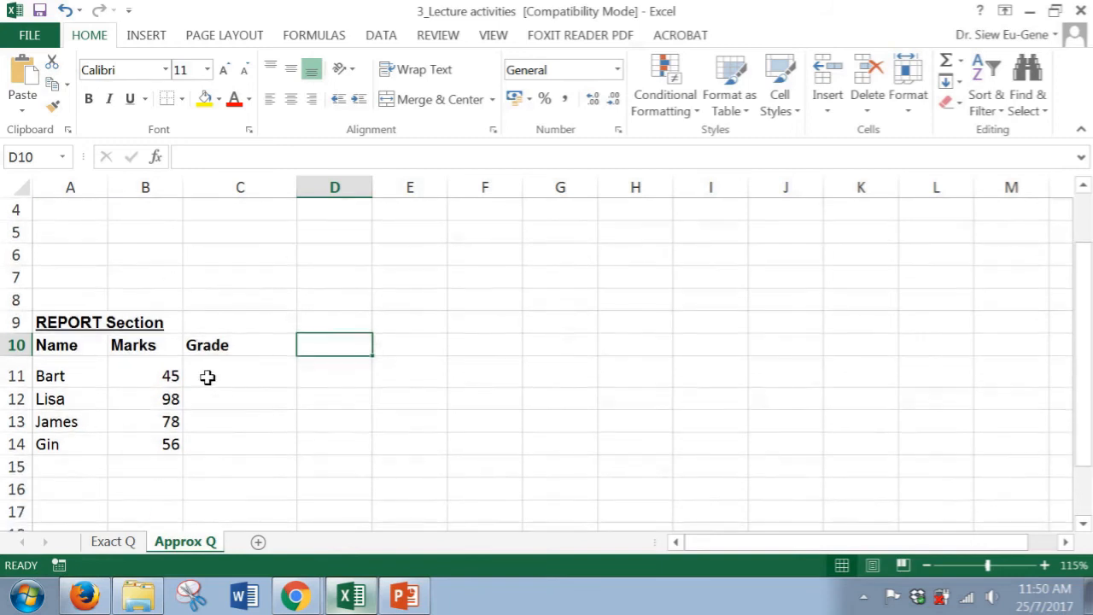
click(207, 375)
drag(90, 361, 134, 444)
click(249, 367)
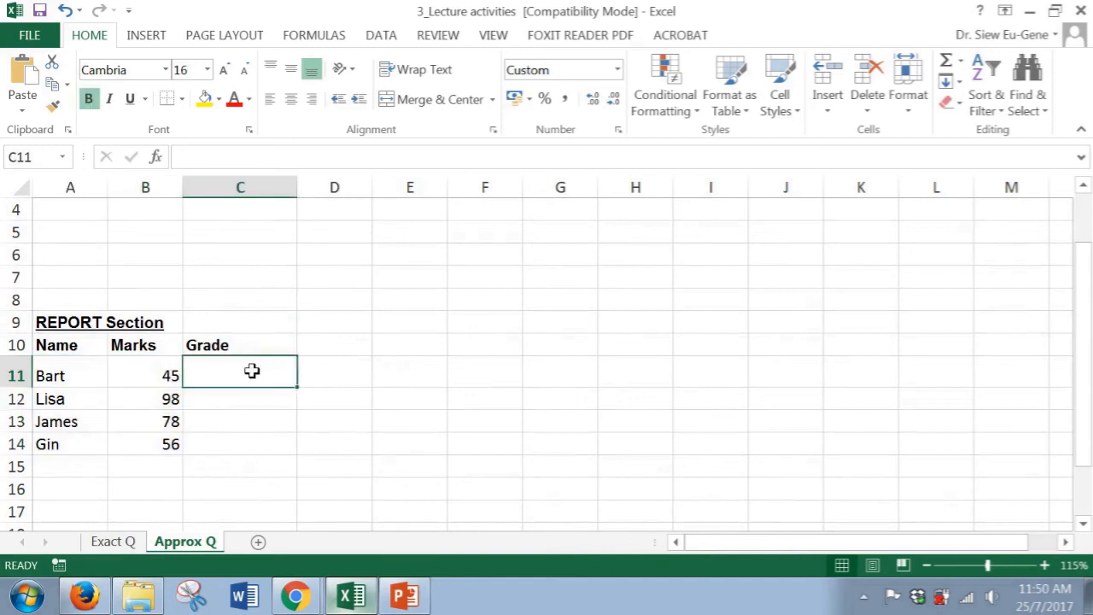
click(216, 404)
click(166, 375)
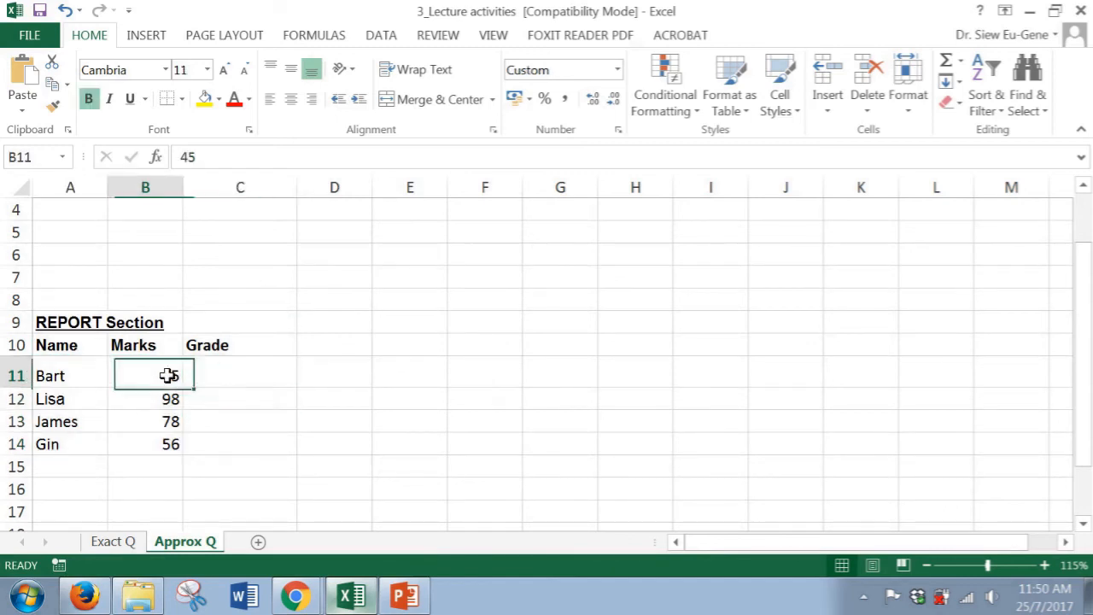
click(166, 446)
click(231, 378)
scroll(248, 391, up, 1)
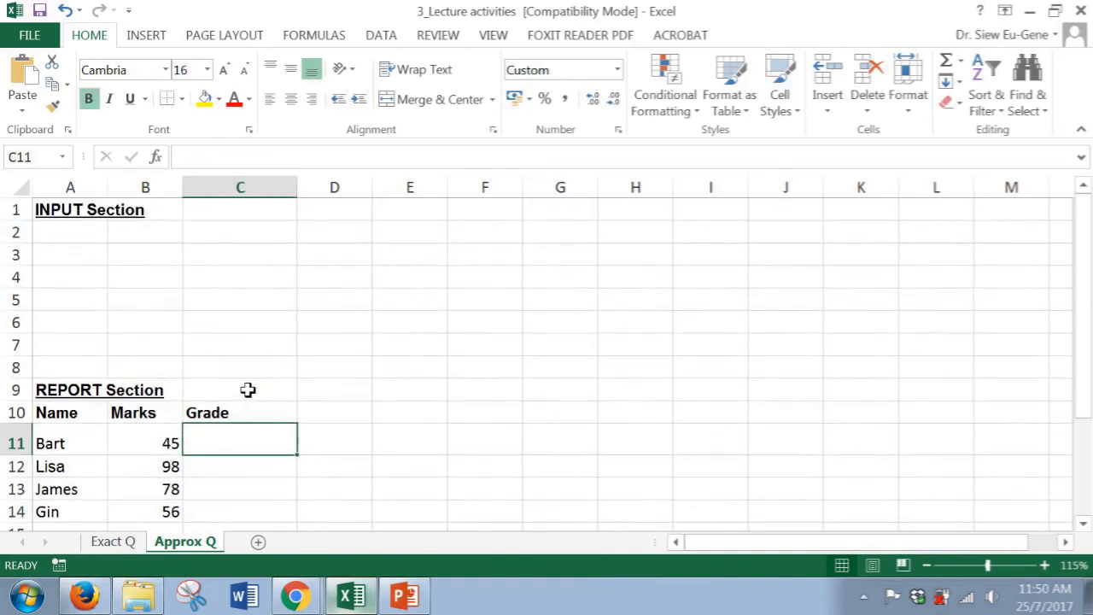
Enter the input table headers Marks and Grade in A2 and B2 and make them bold
click(73, 233)
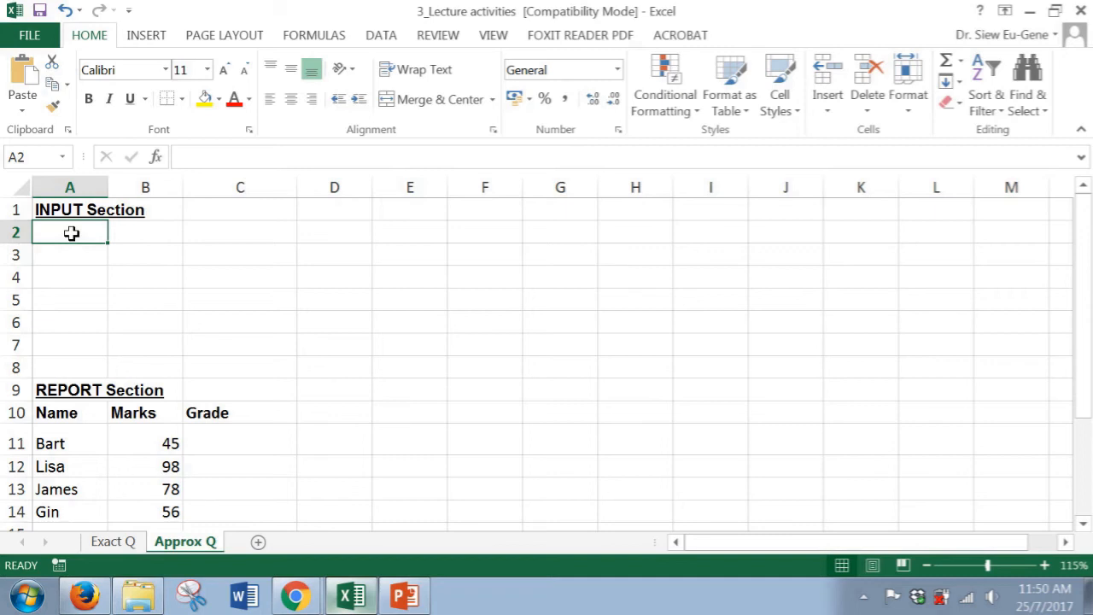
text(Mark)
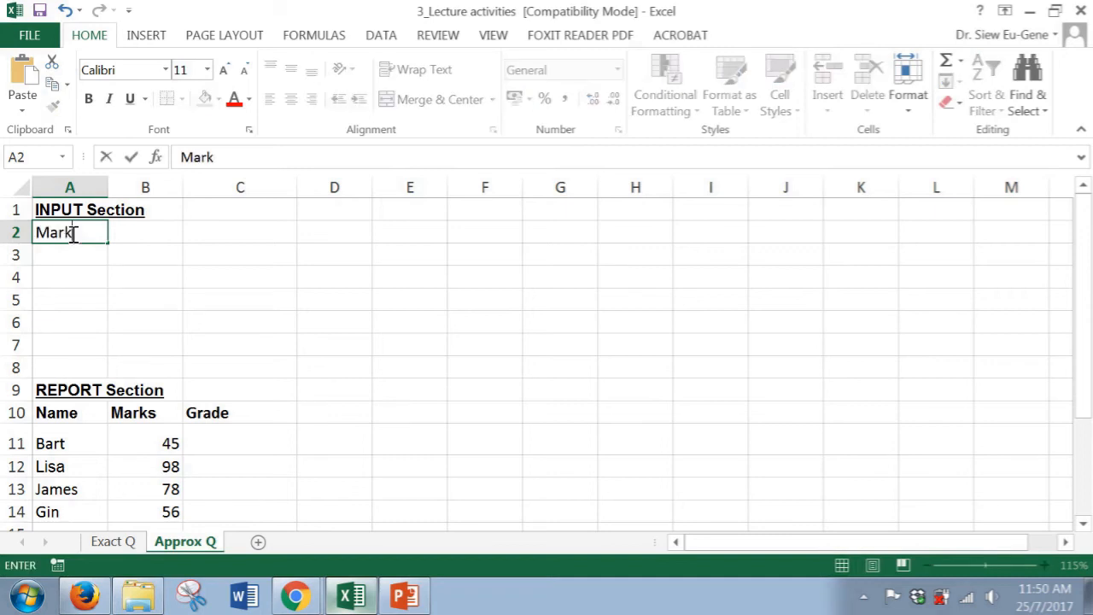
key(Return)
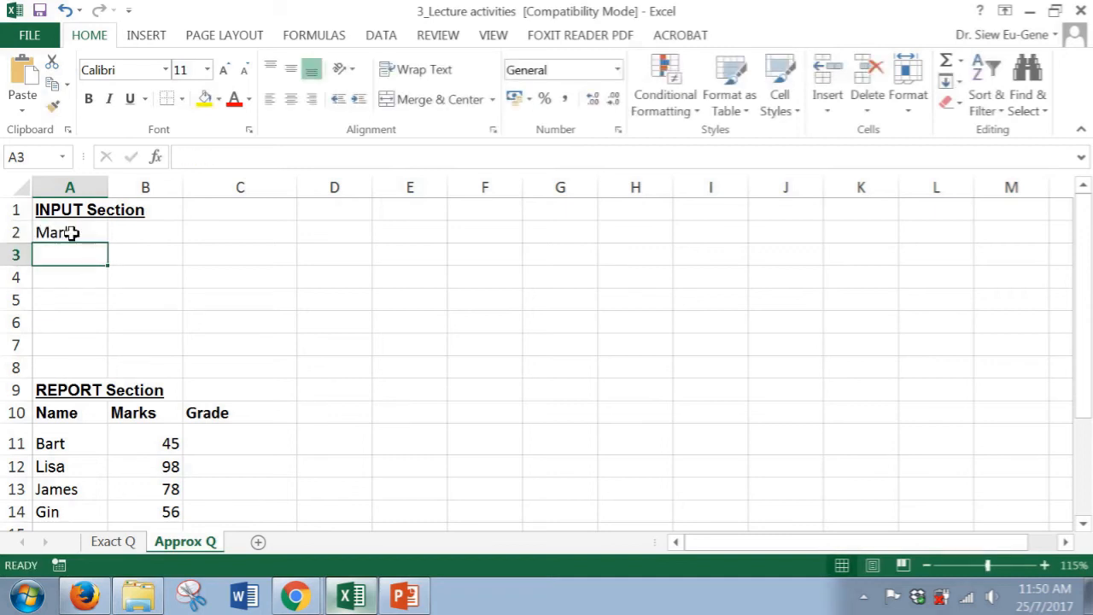
key(Up)
key(Right)
text(Grade)
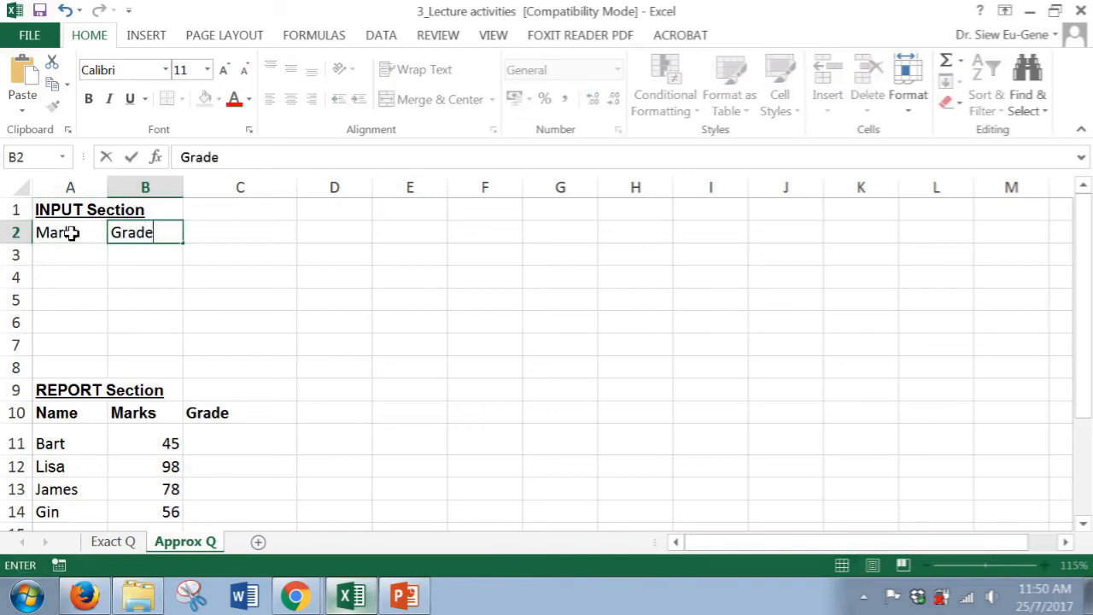
key(Return)
click(70, 233)
key(shift+Right)
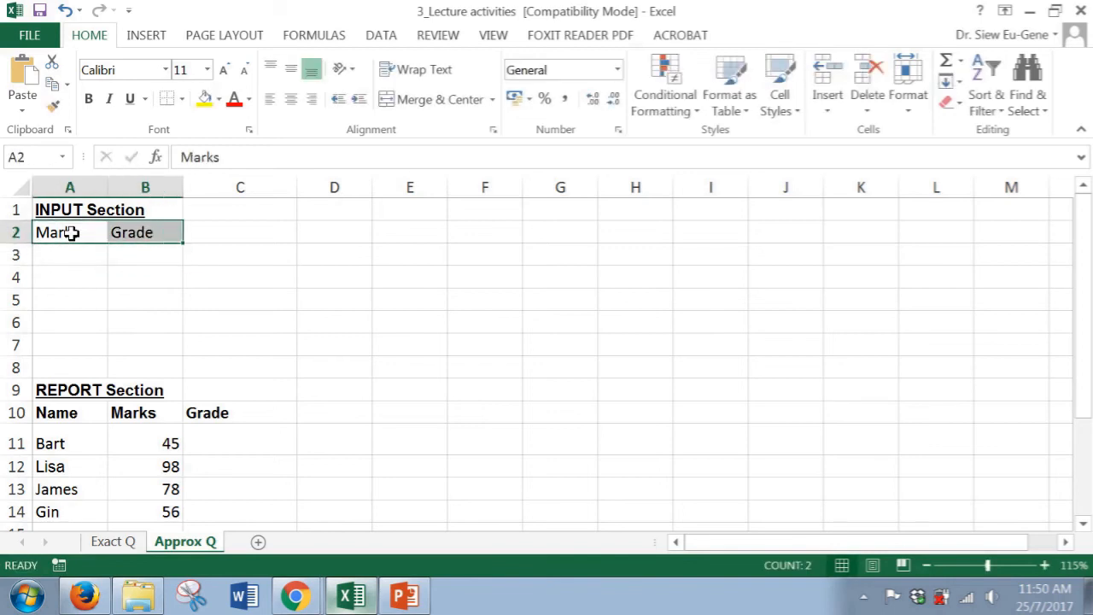
key(ctrl+b)
key(Down)
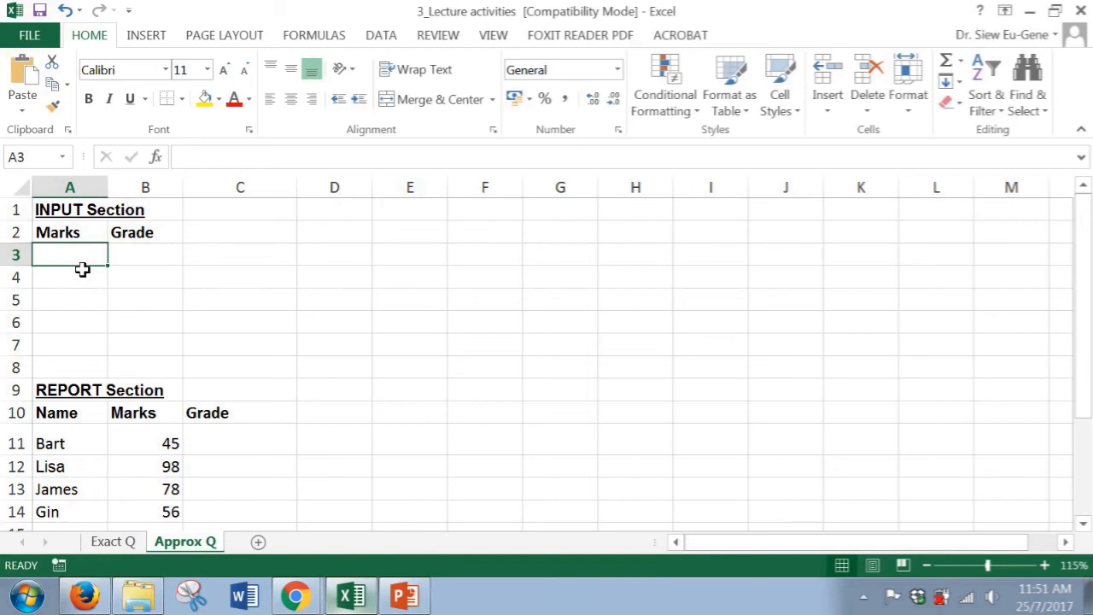
Enter marks 0 and 50 with grades N and P in rows 3 and 4 of the input table
text(0)
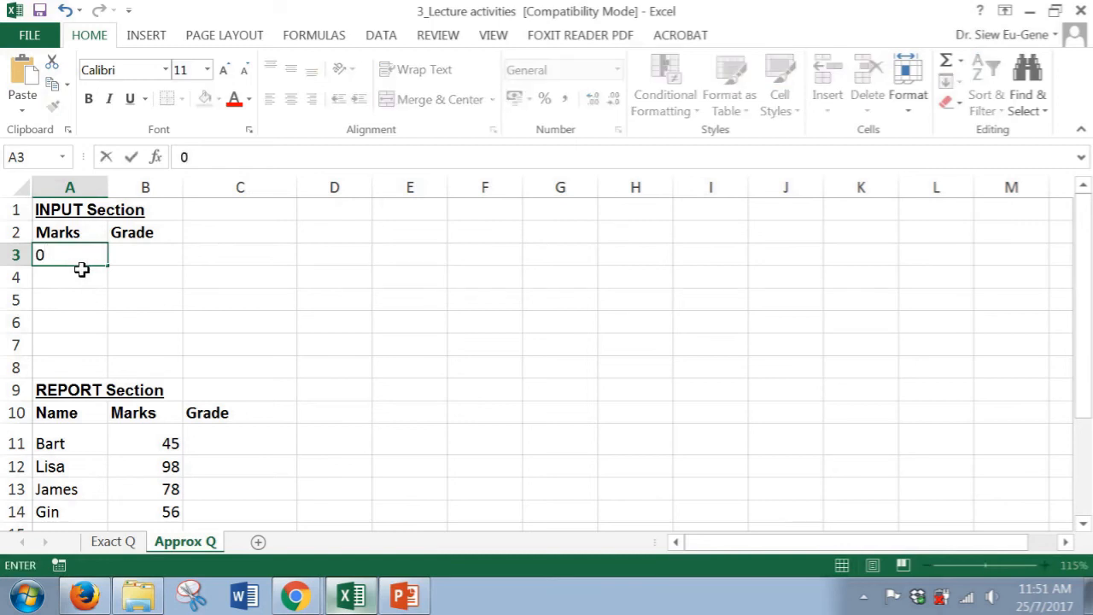
key(Tab)
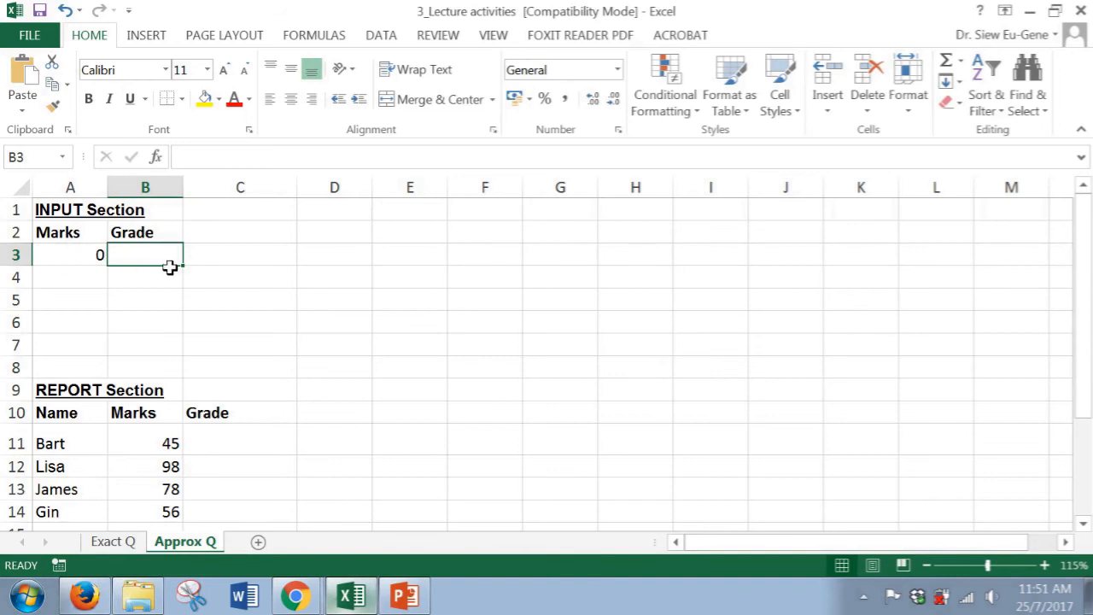
text(N)
key(Return)
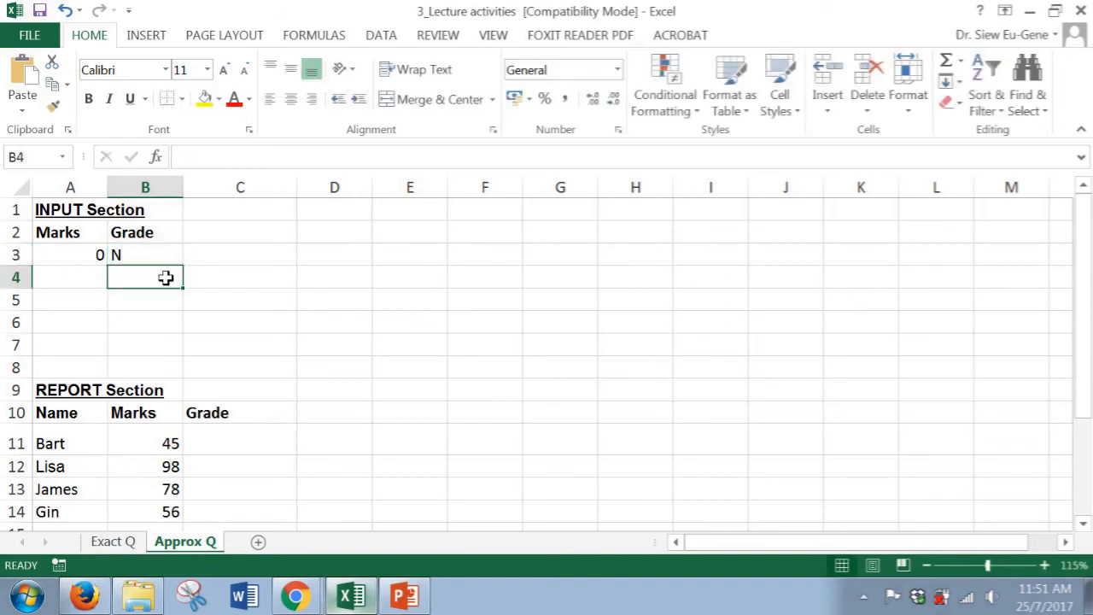
key(Left)
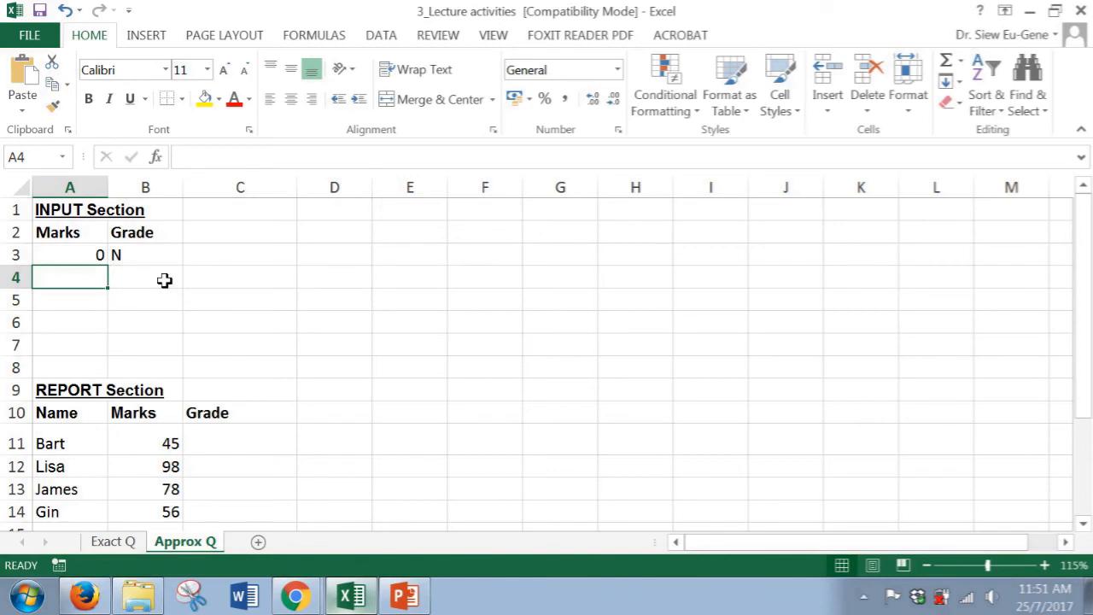
text(50)
click(165, 280)
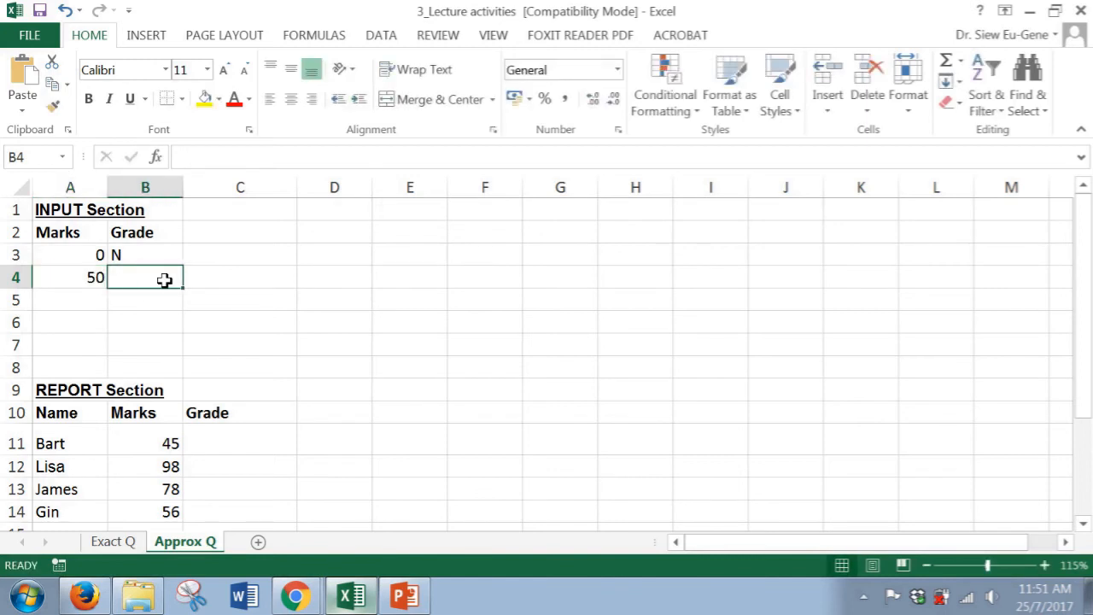
text(P)
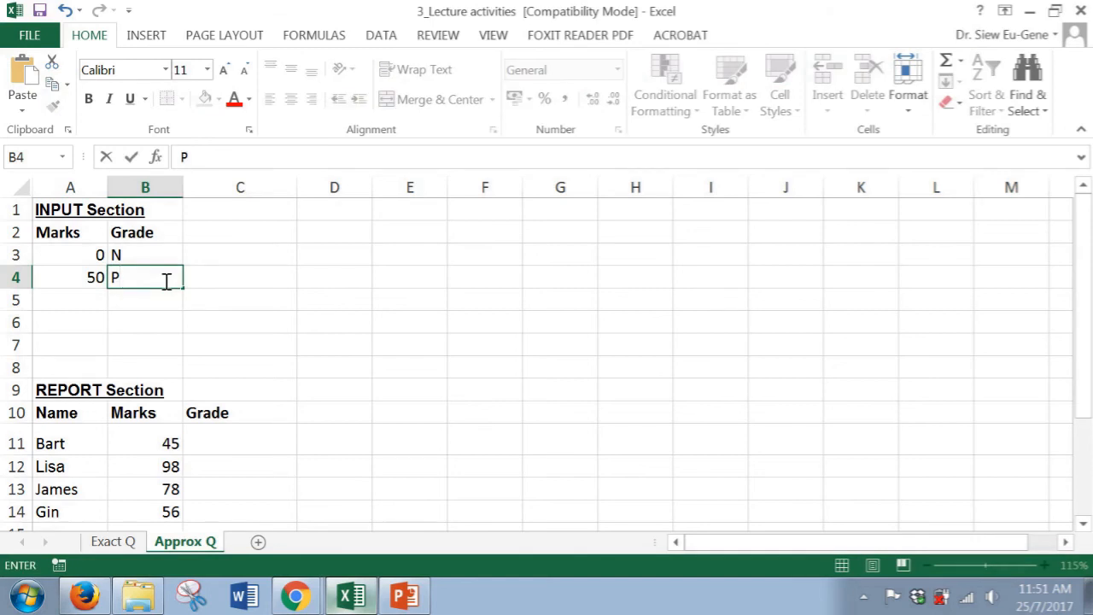
key(Return)
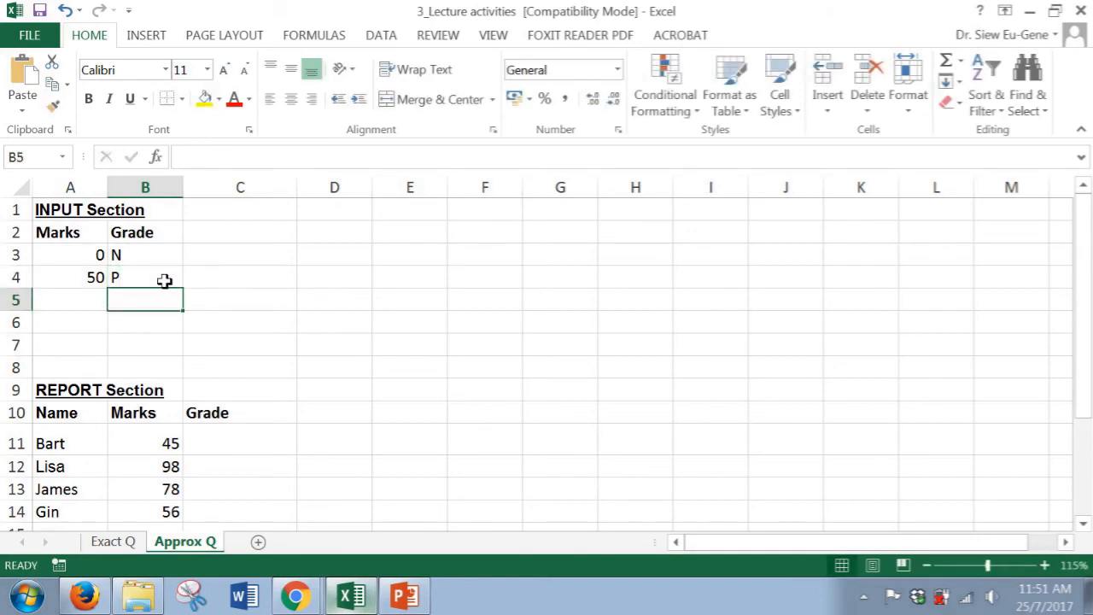
Add mark 60 with grade C in row 5 of the input table
key(Up)
key(Up)
key(Left)
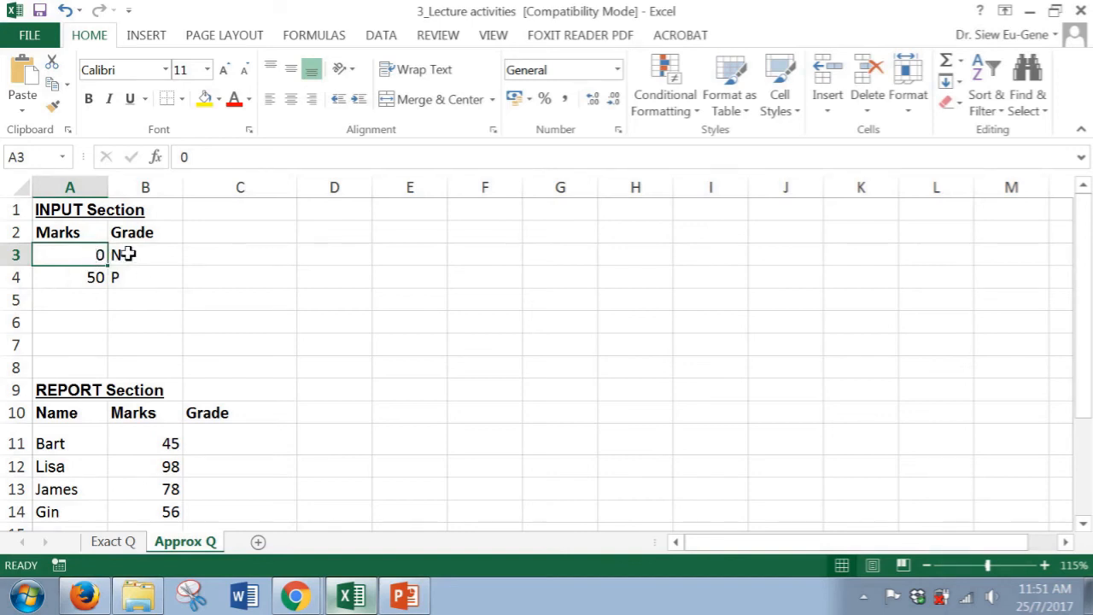
click(95, 277)
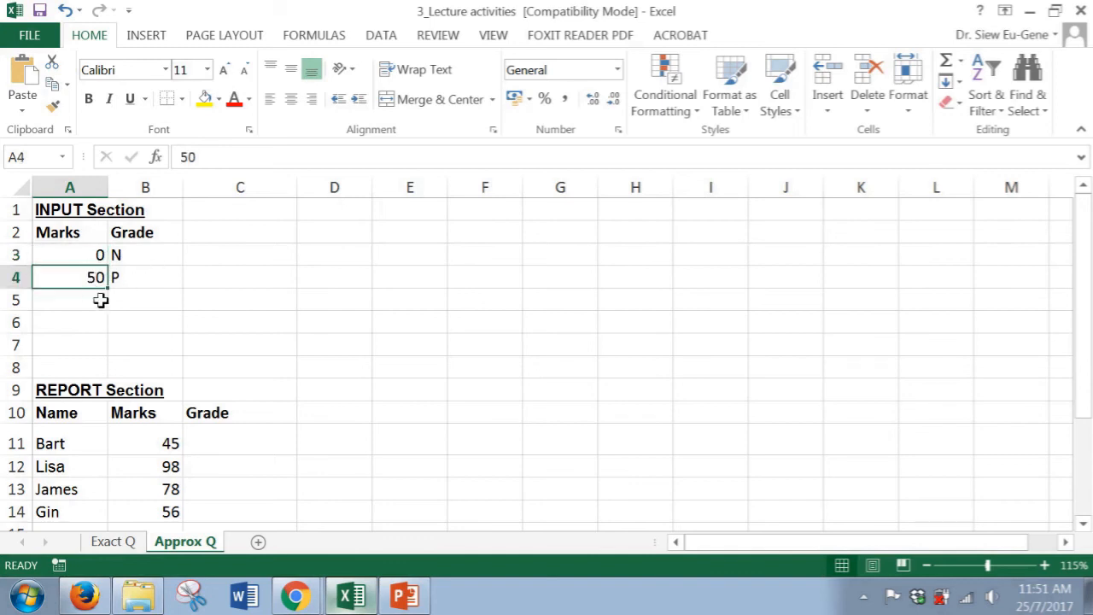
click(101, 300)
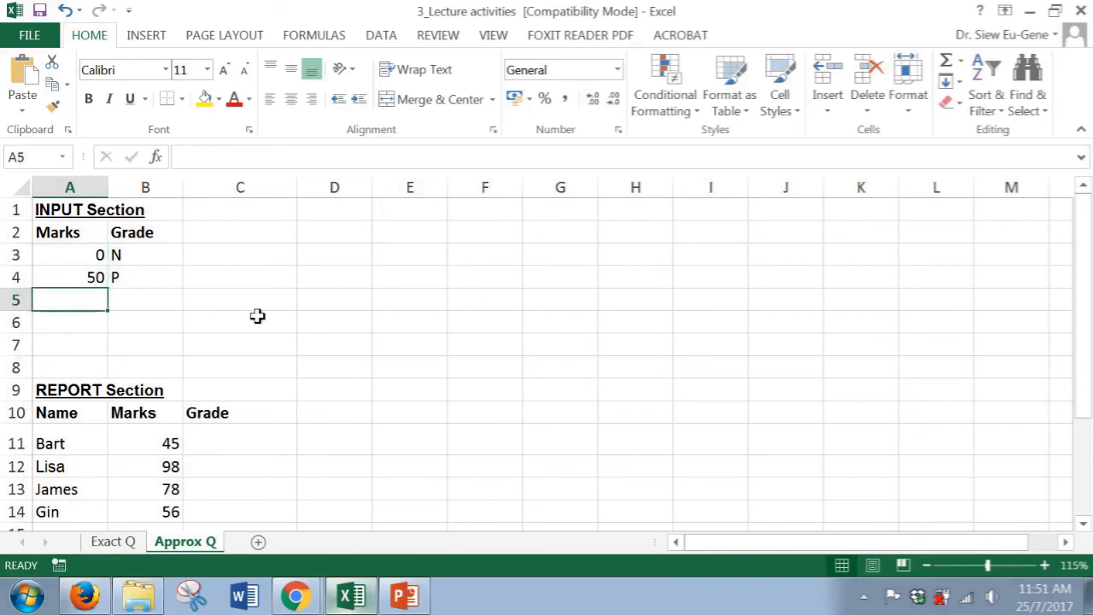
text(60)
key(Tab)
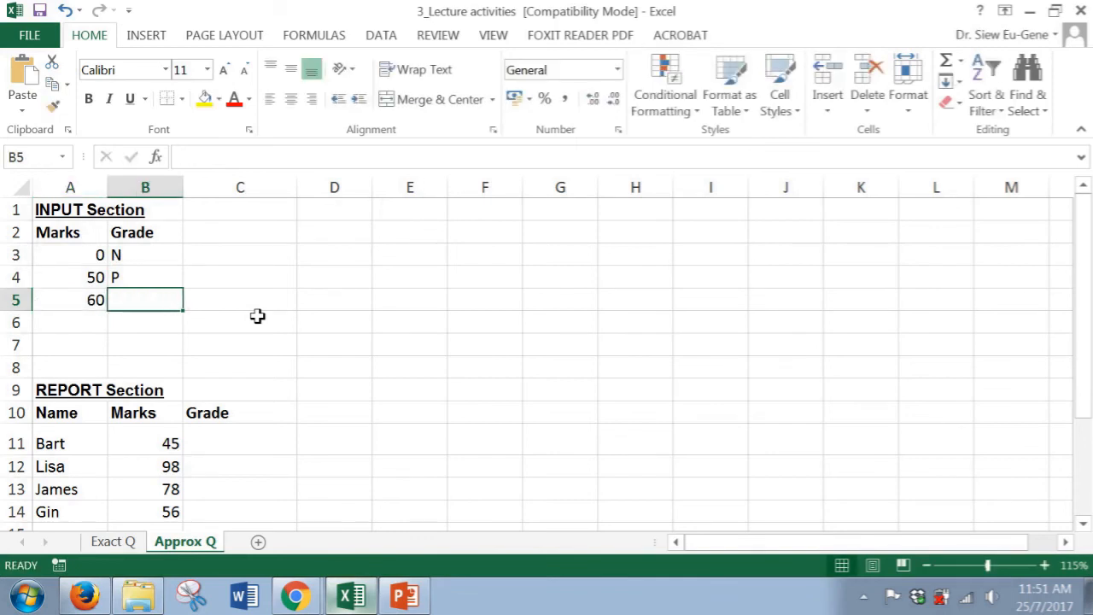
text(C)
key(Return)
key(Left)
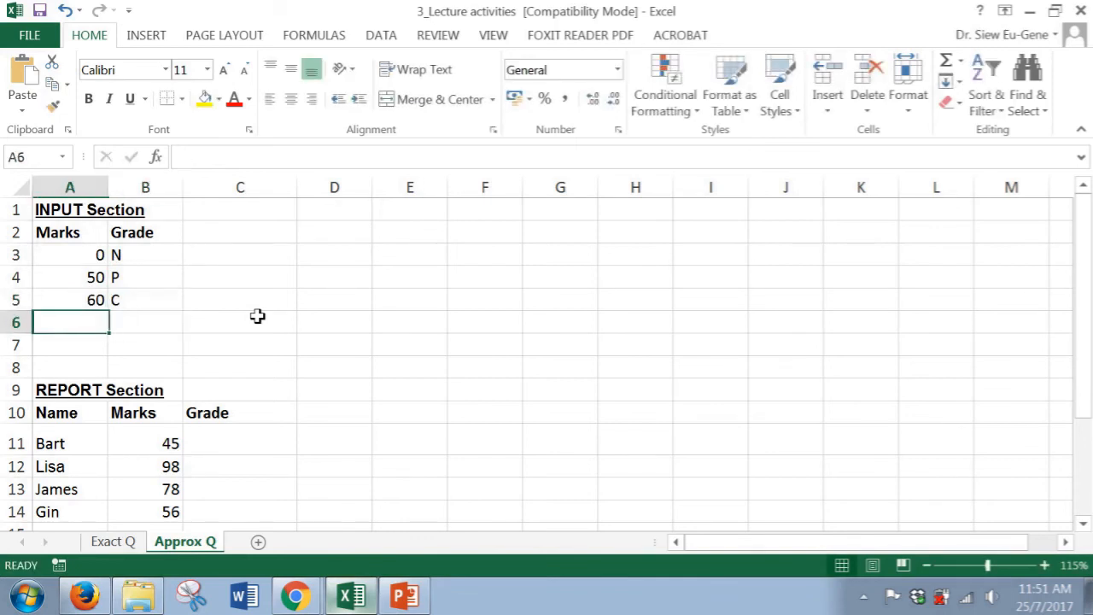
Add marks 70 and 80 with grades D and HD in rows 6 and 7
text(70)
key(Tab)
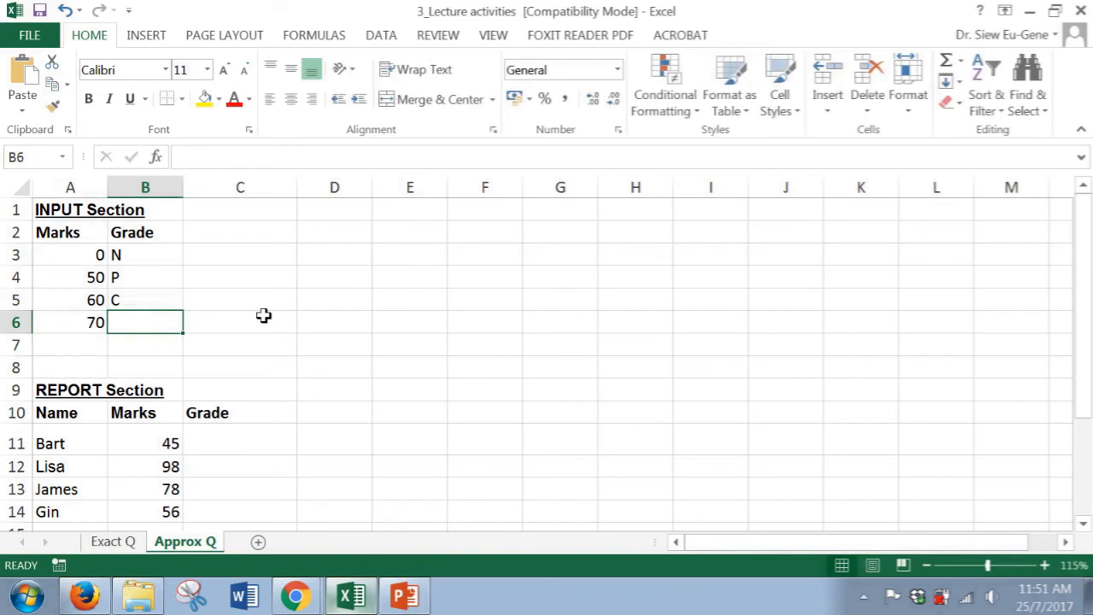
text(D)
key(Return)
key(Left)
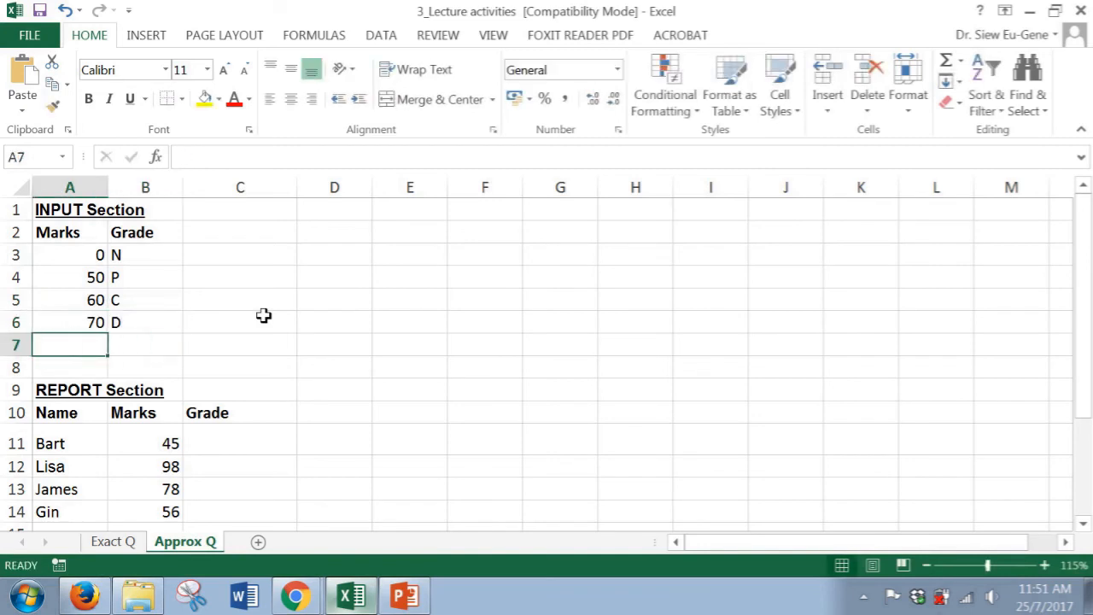
text(80)
key(Tab)
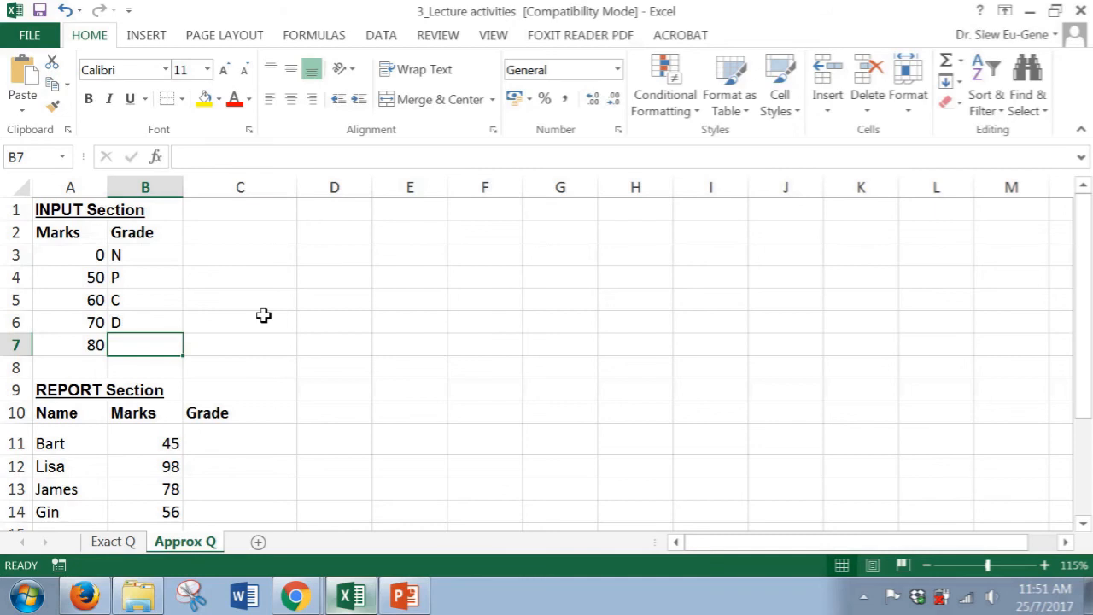
text(HD)
key(Return)
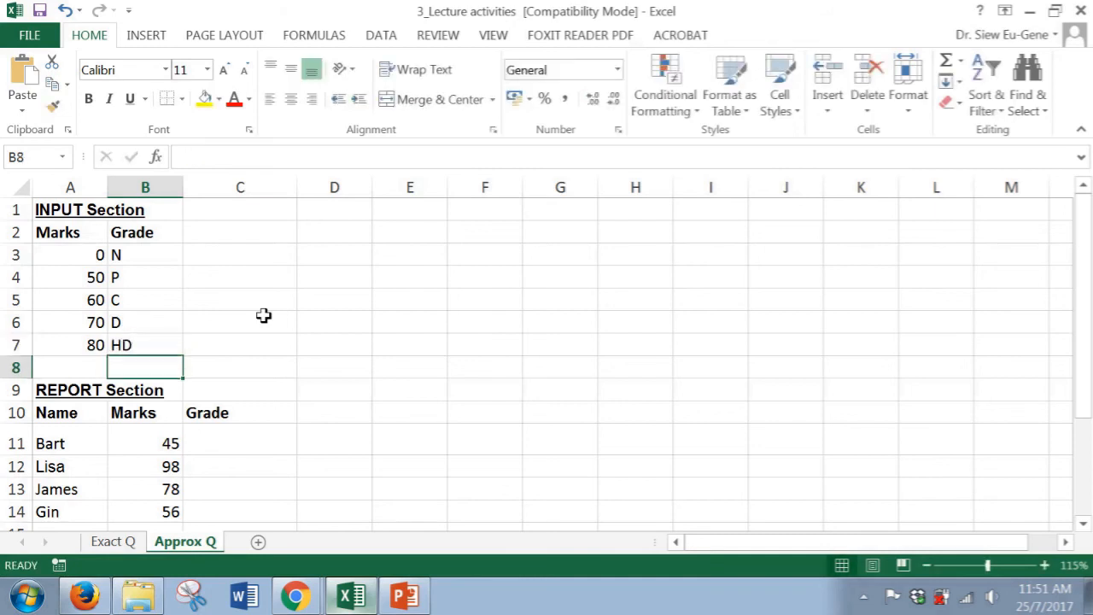
key(Up)
key(Up)
key(Up)
key(Up)
key(Up)
key(Up)
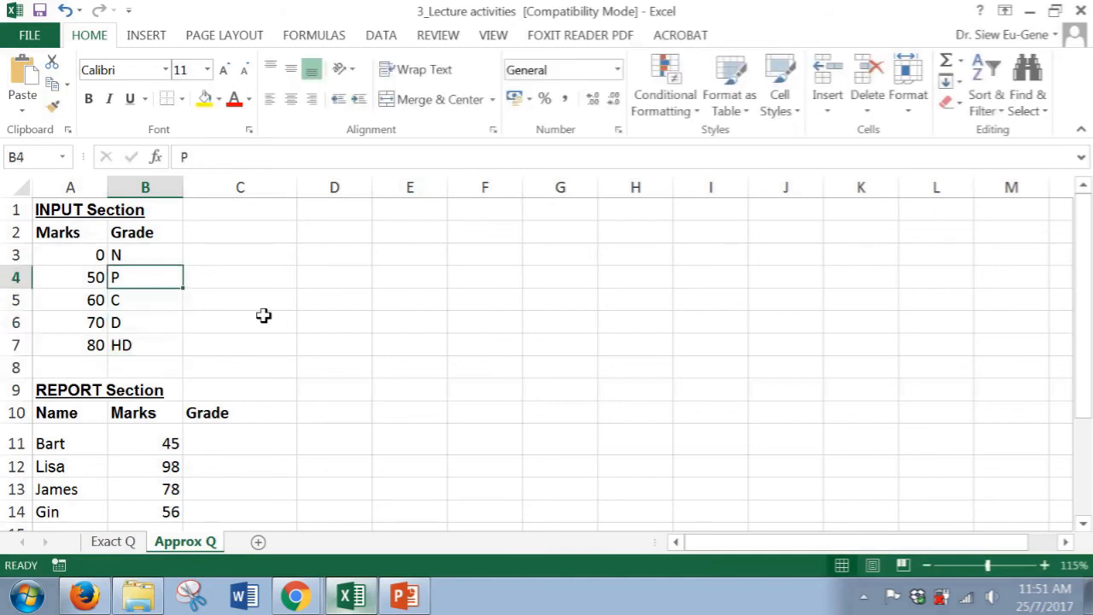
key(Left)
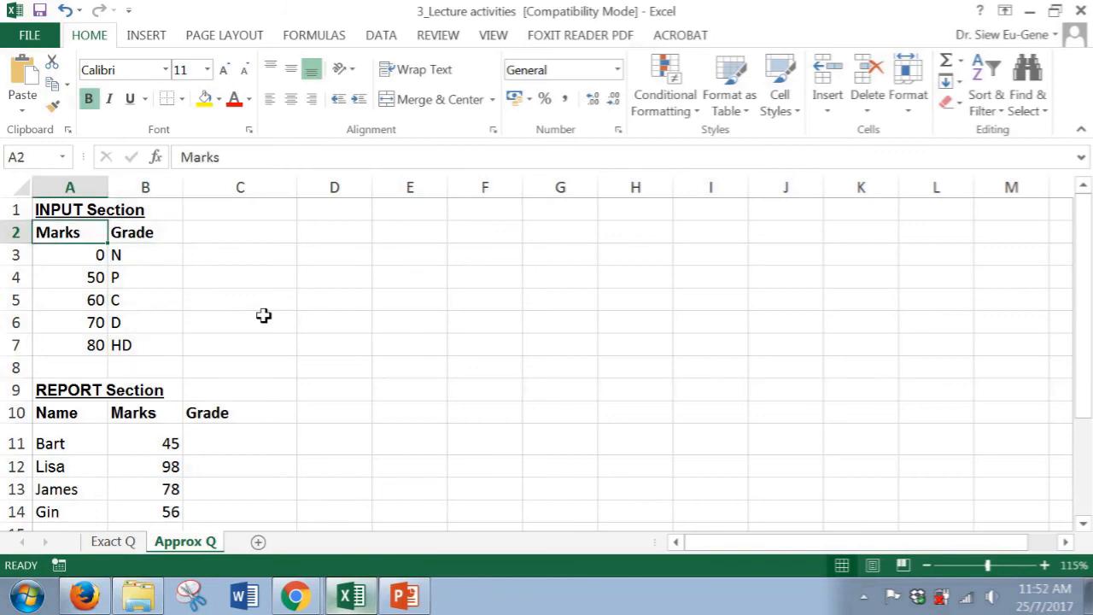
click(254, 443)
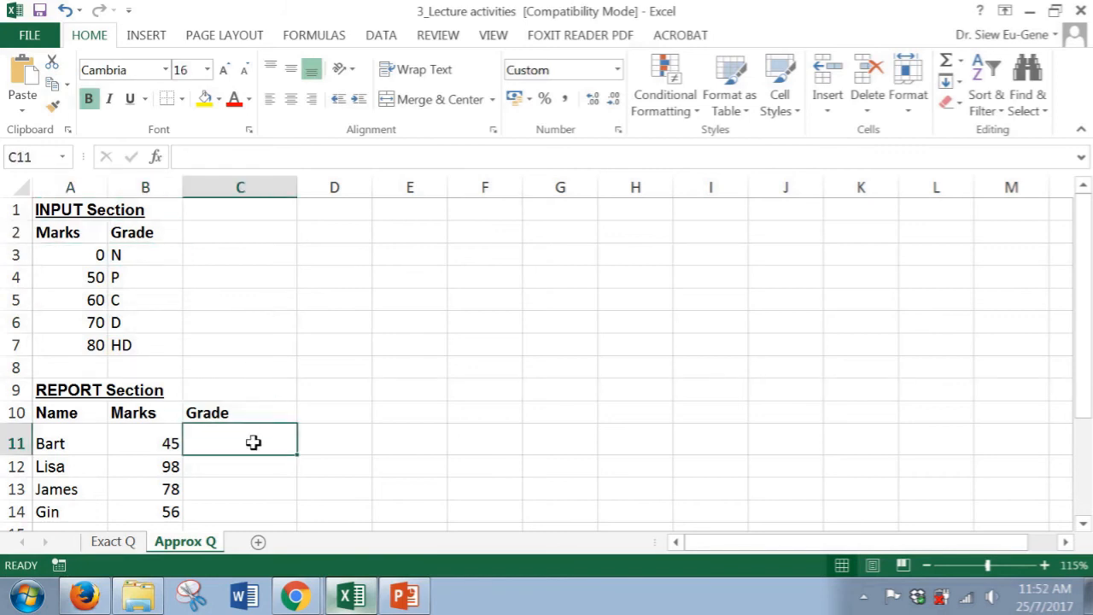
Write the syntax note vlookup(value,table location, column #, exact or approx) in D9
click(334, 394)
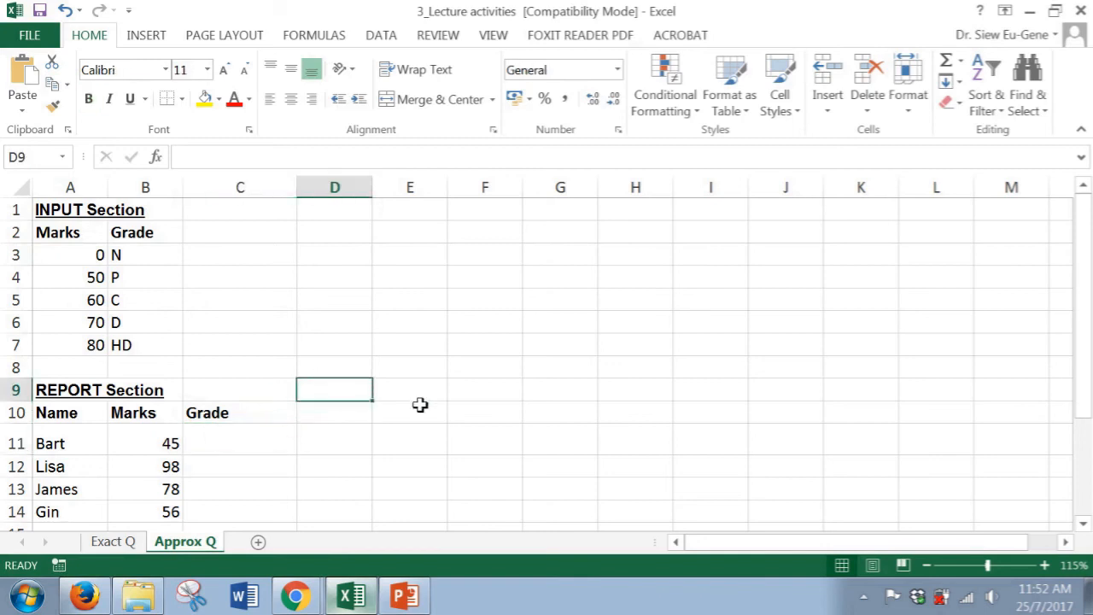
text(vloo)
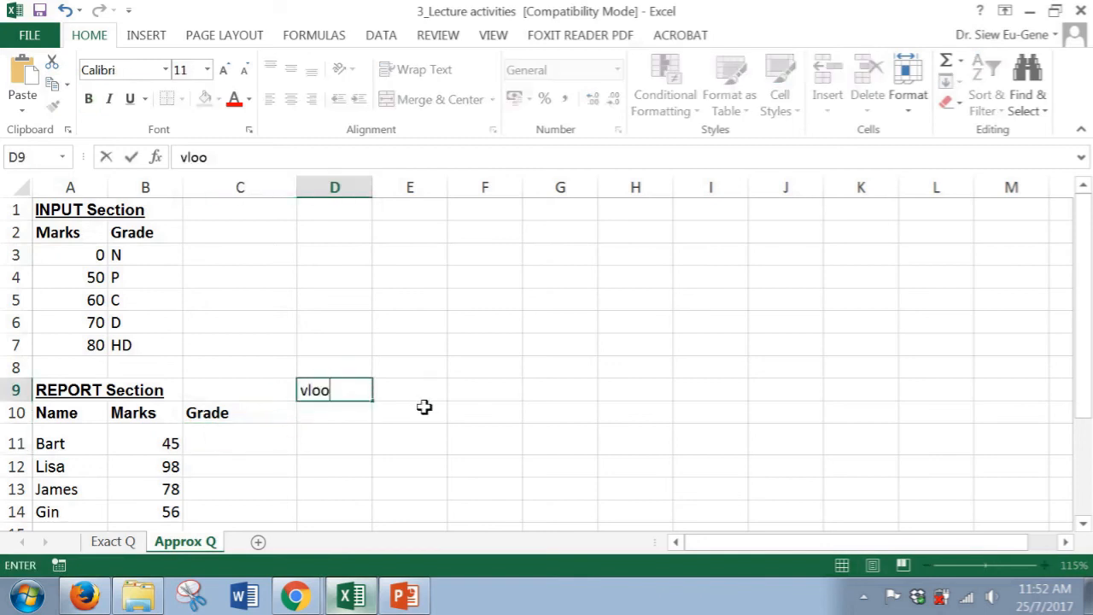
text(kup()
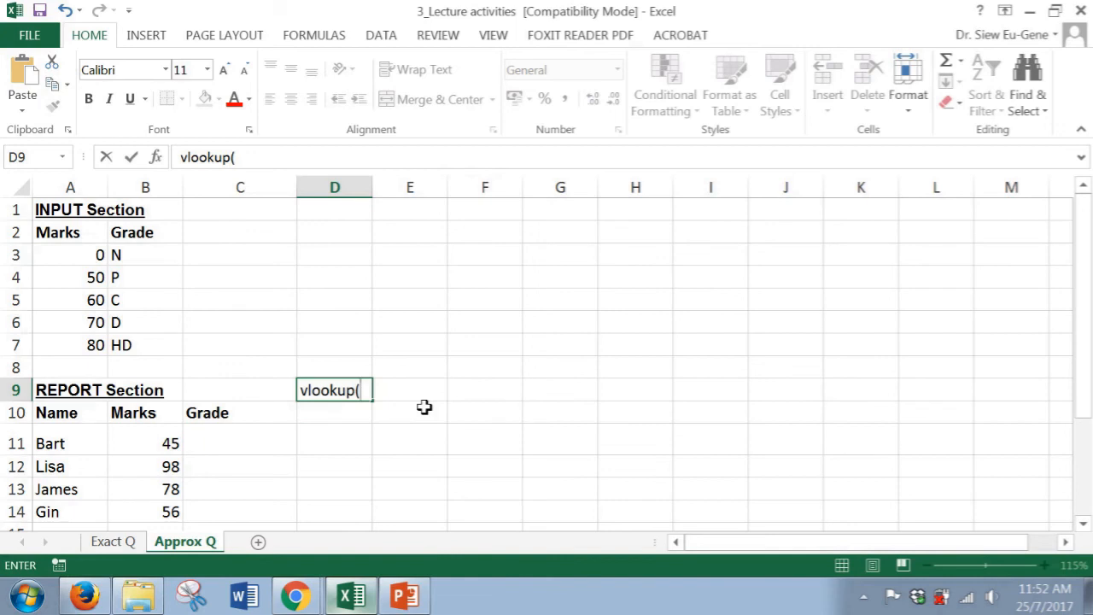
text(value,)
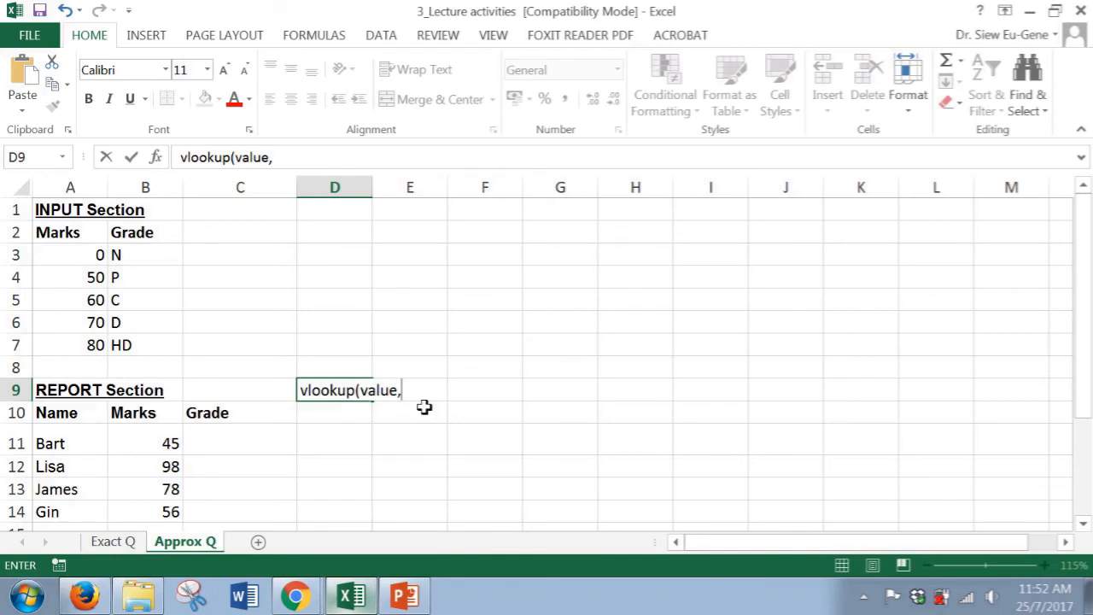
text(table loca)
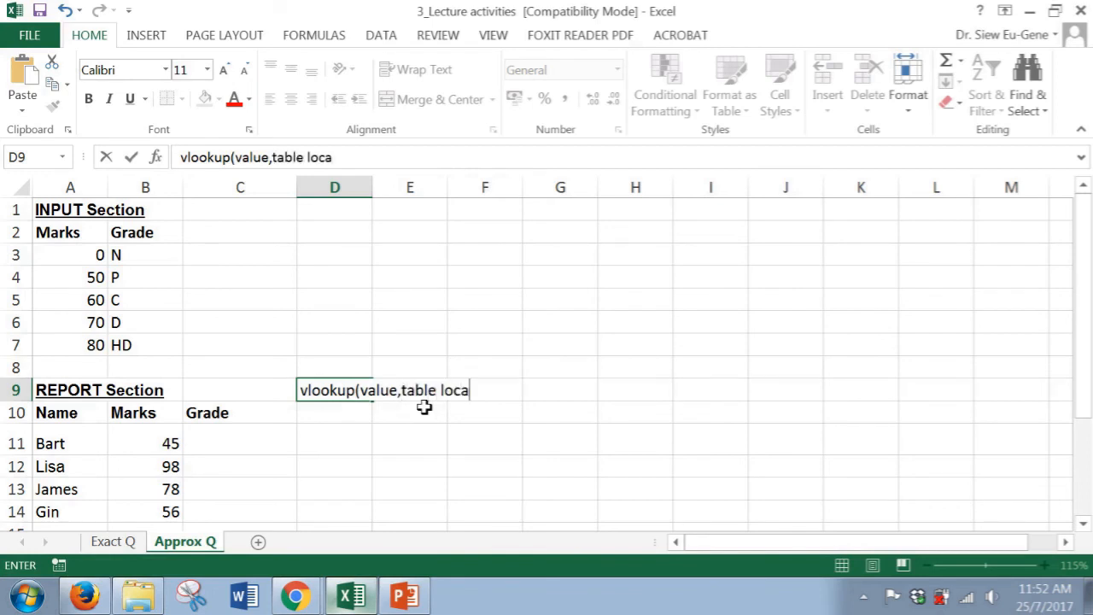
text(tion, co)
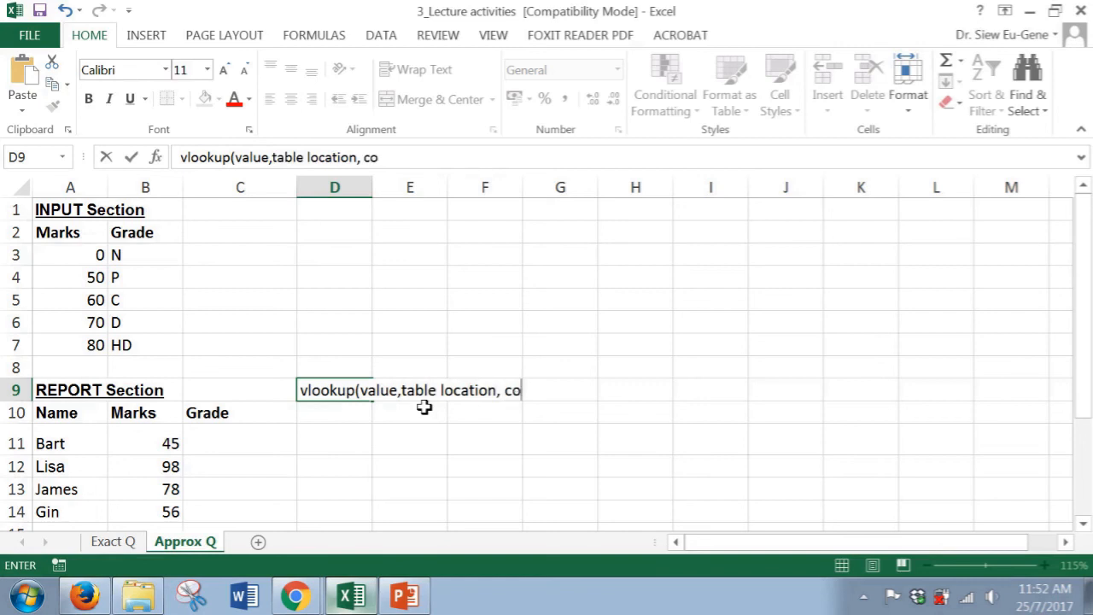
text(lumn #)
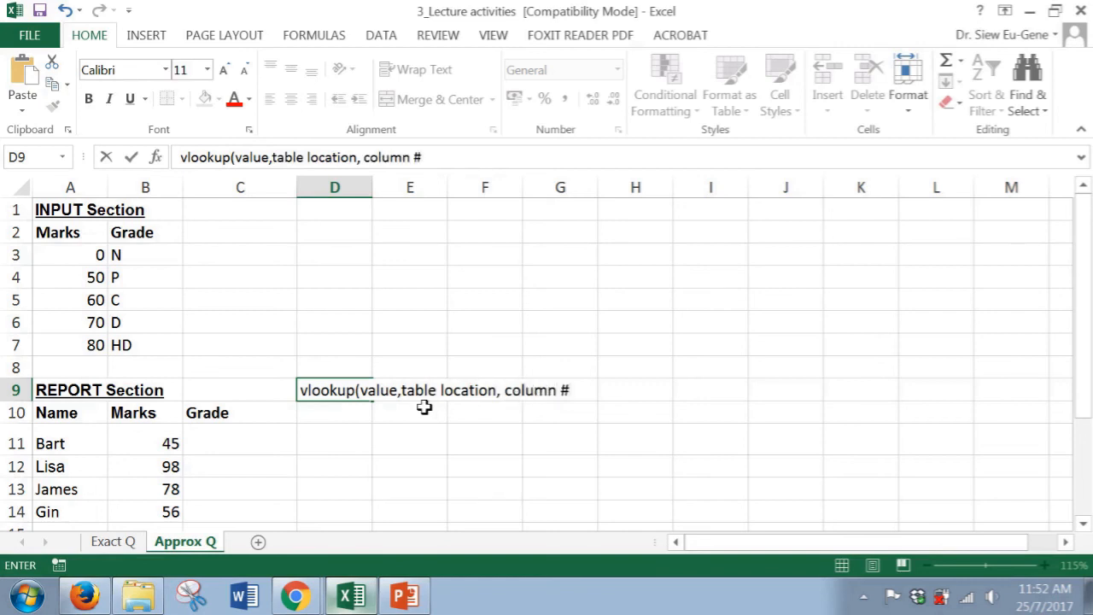
text(,)
text( exact)
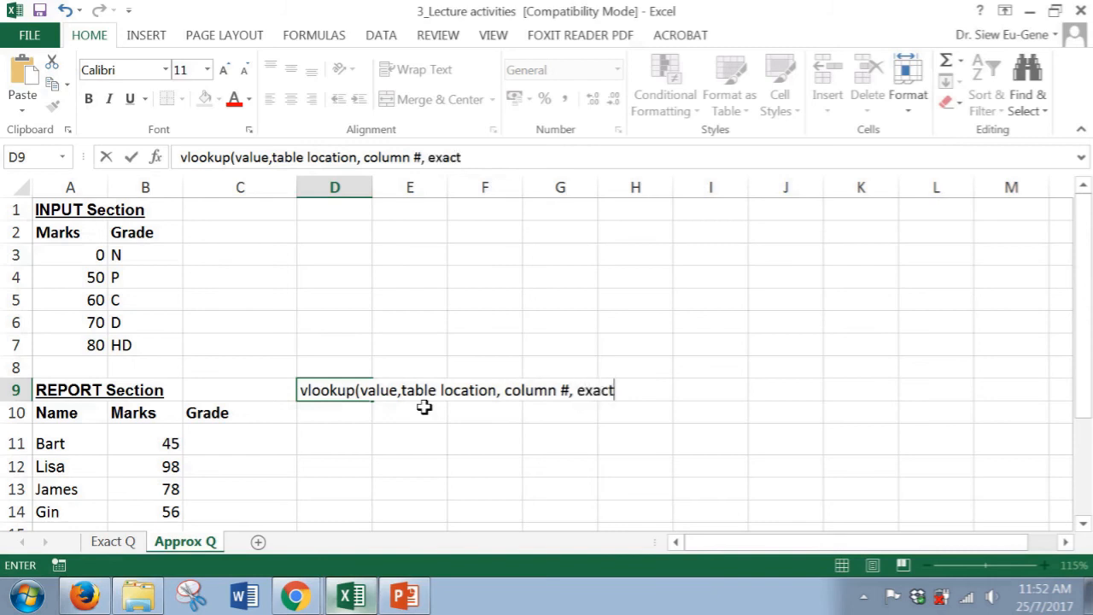
text( or approx))
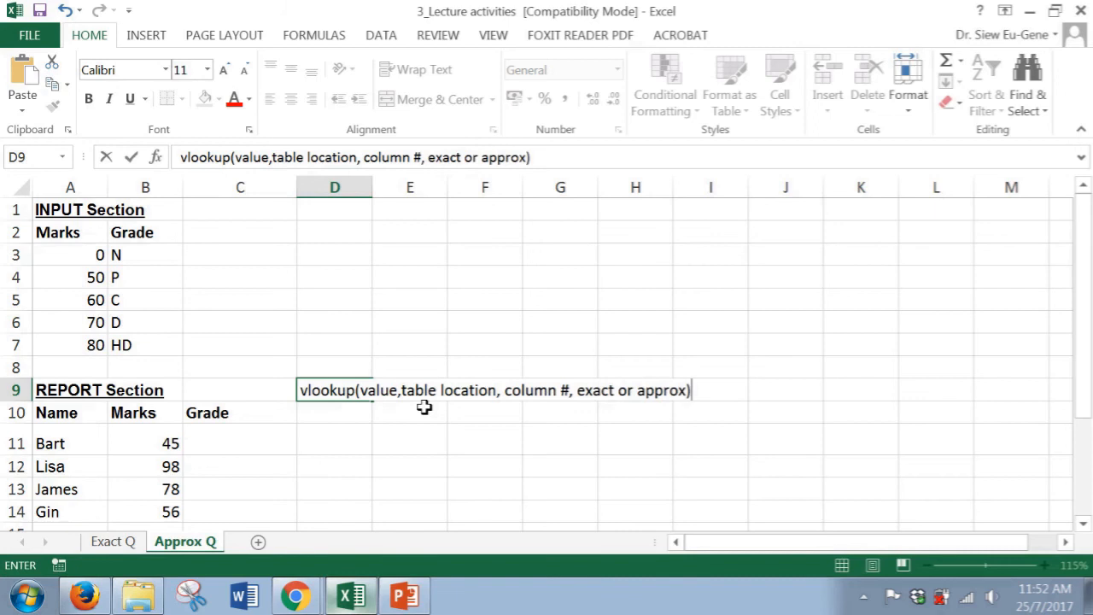
key(Return)
Start a VLOOKUP formula in C11 with Bart's mark in B11 as the lookup value
key(Down)
key(Left)
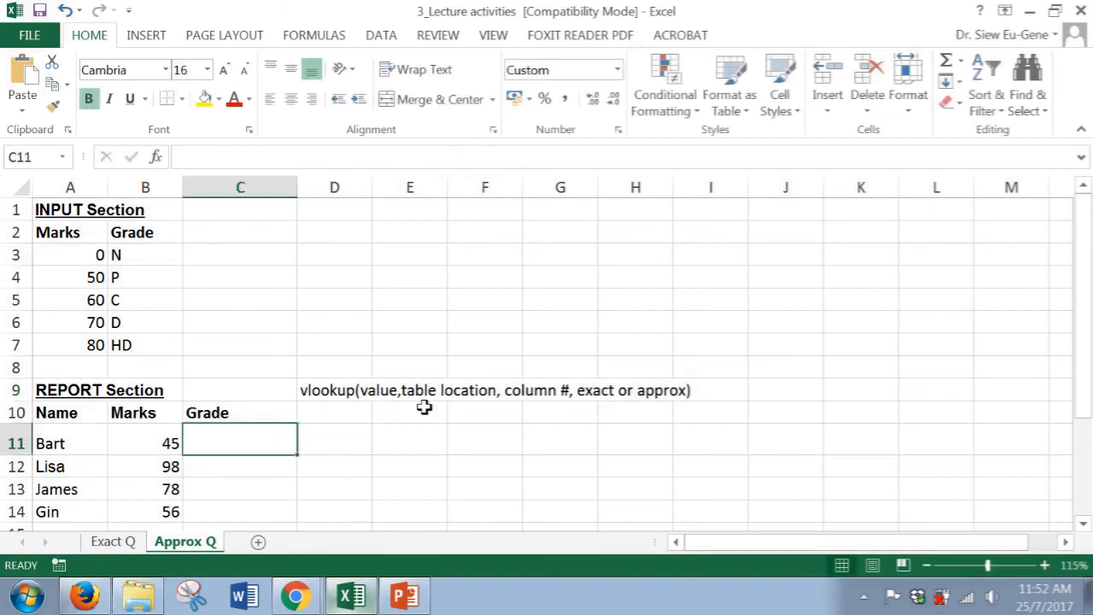
text(=)
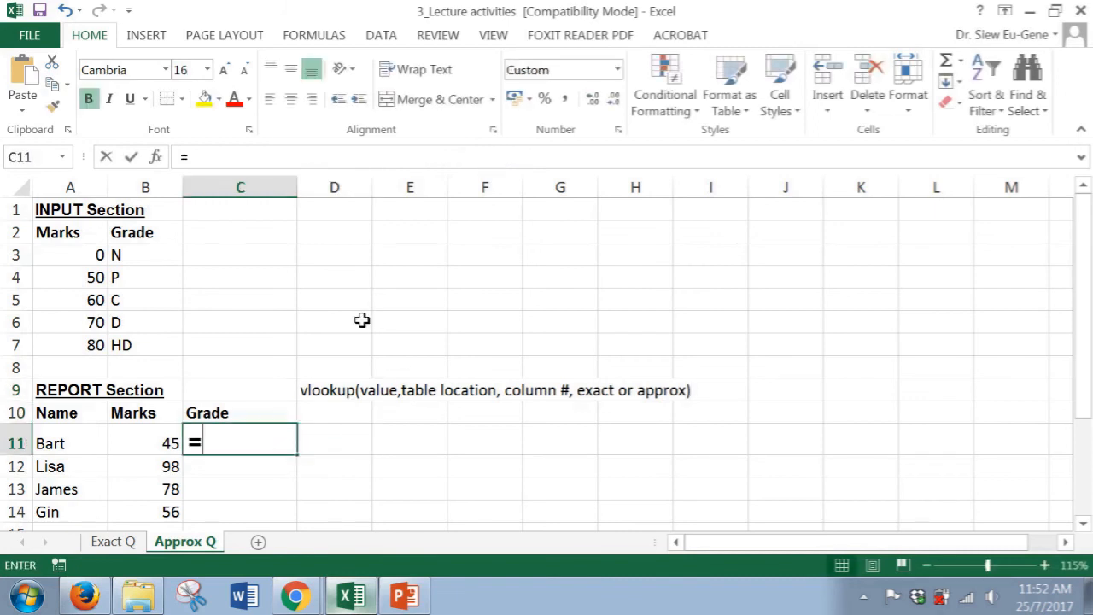
text(vlookup()
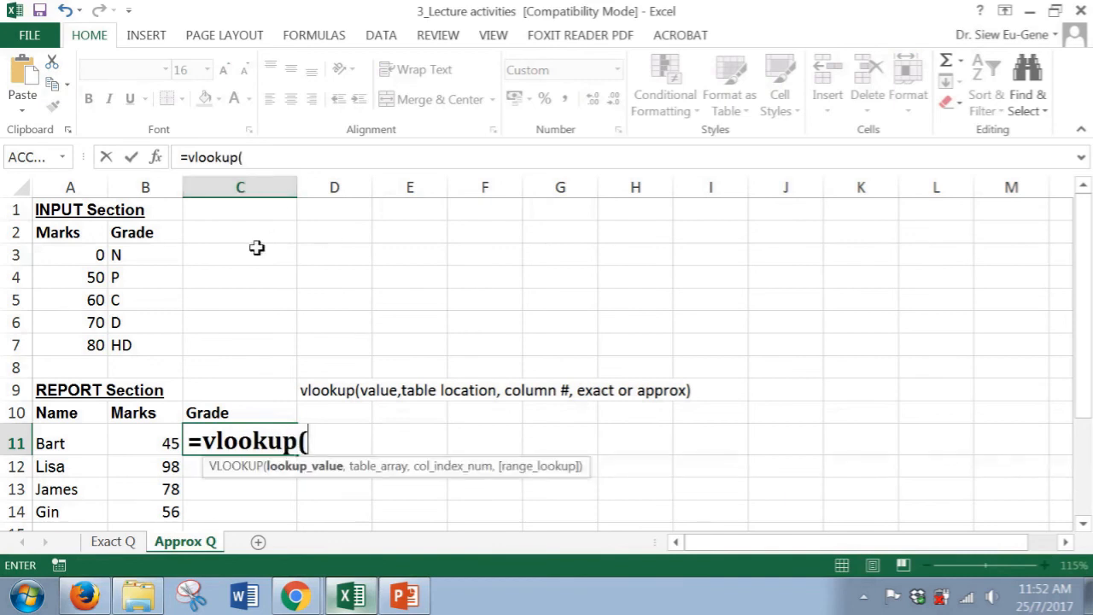
click(142, 442)
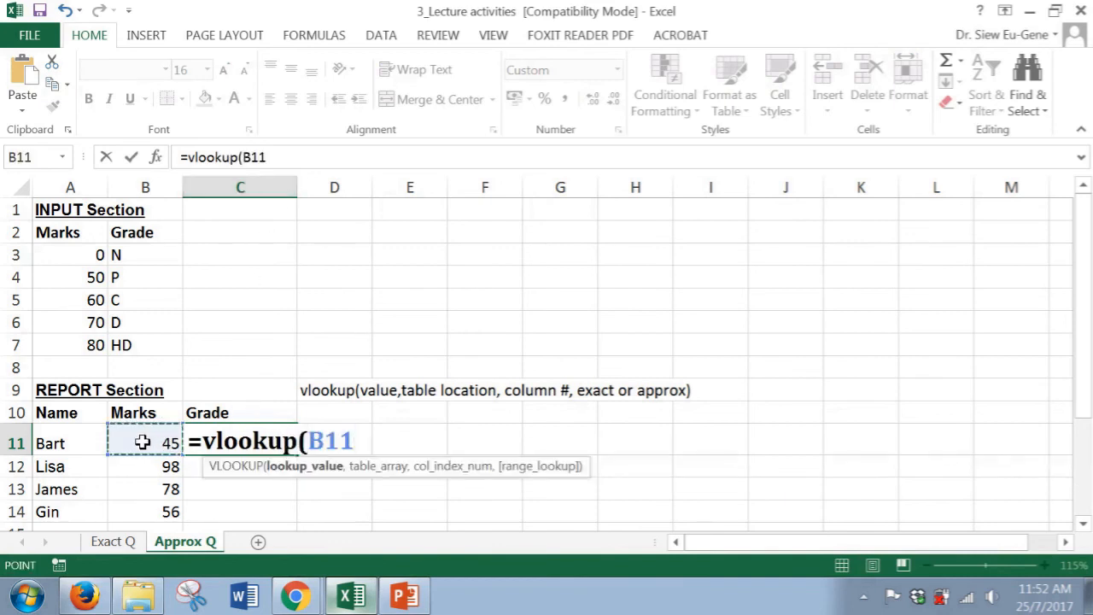
text(,)
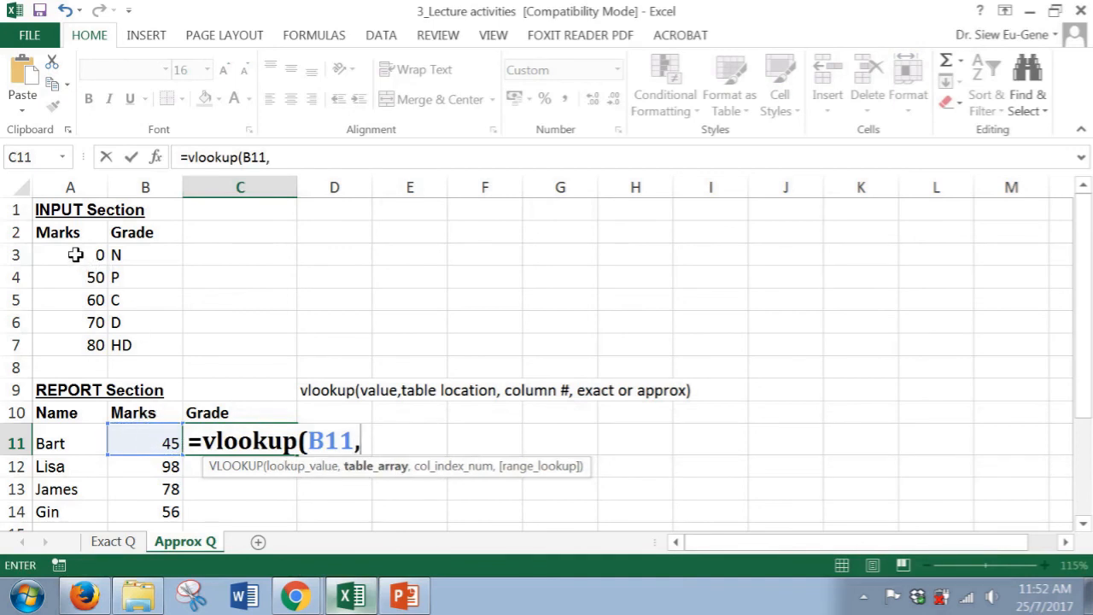
Complete the formula with the absolute table range $A$3:$B$7, column 2 and TRUE for approximate match
drag(75, 255, 138, 345)
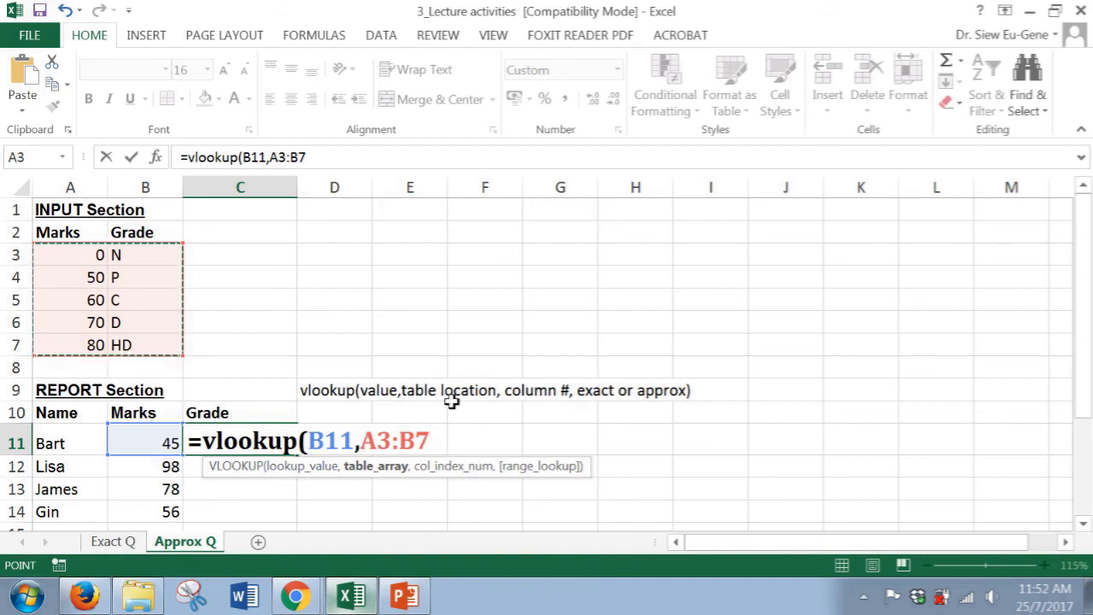
key(F4)
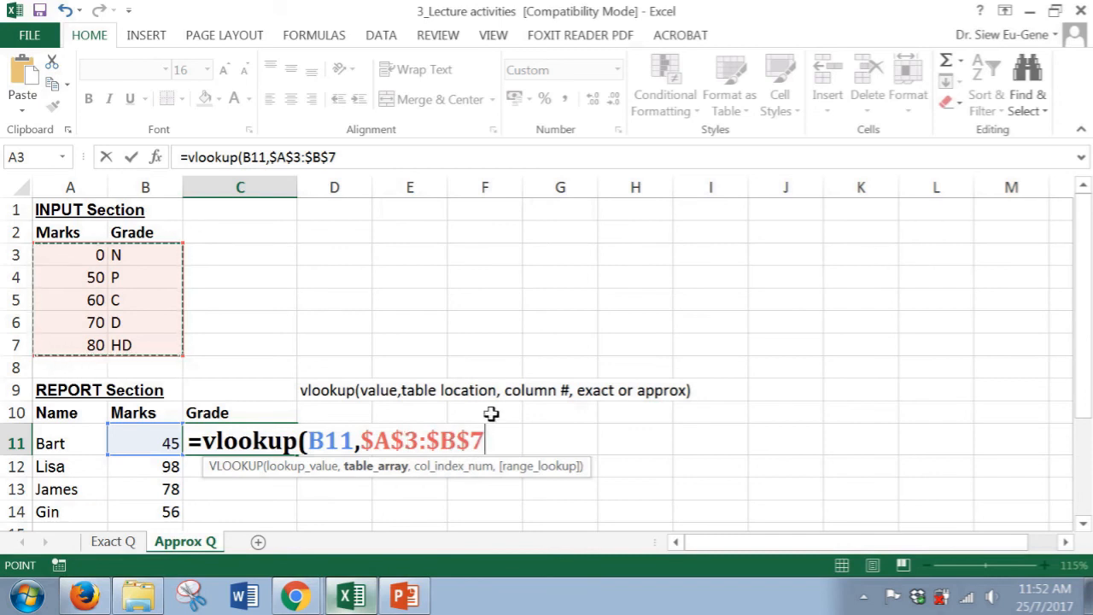
text(,)
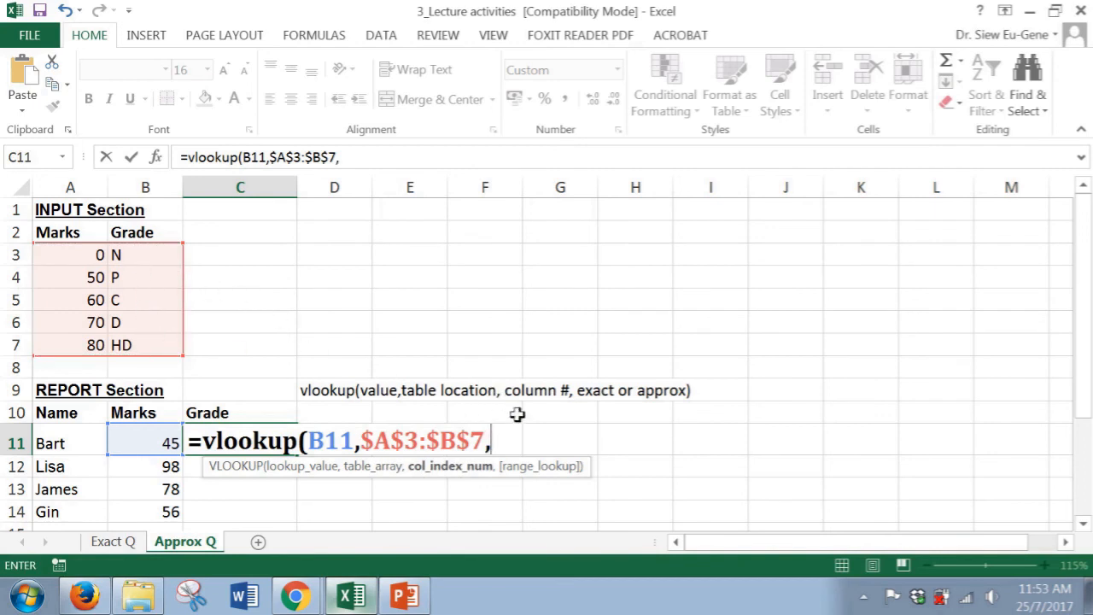
text(2,)
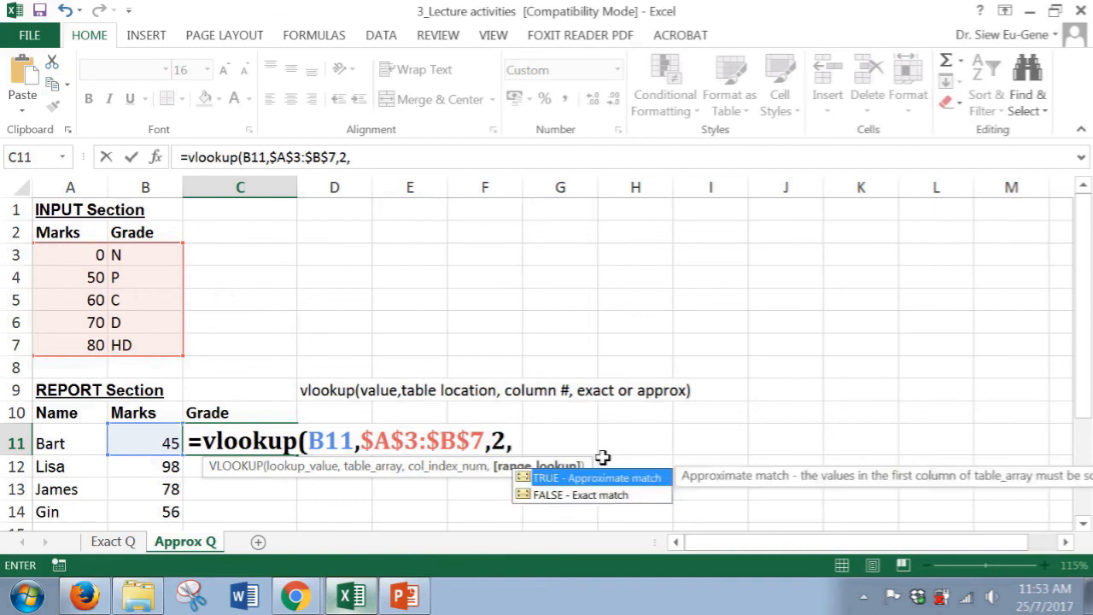
text(T)
double_click(604, 480)
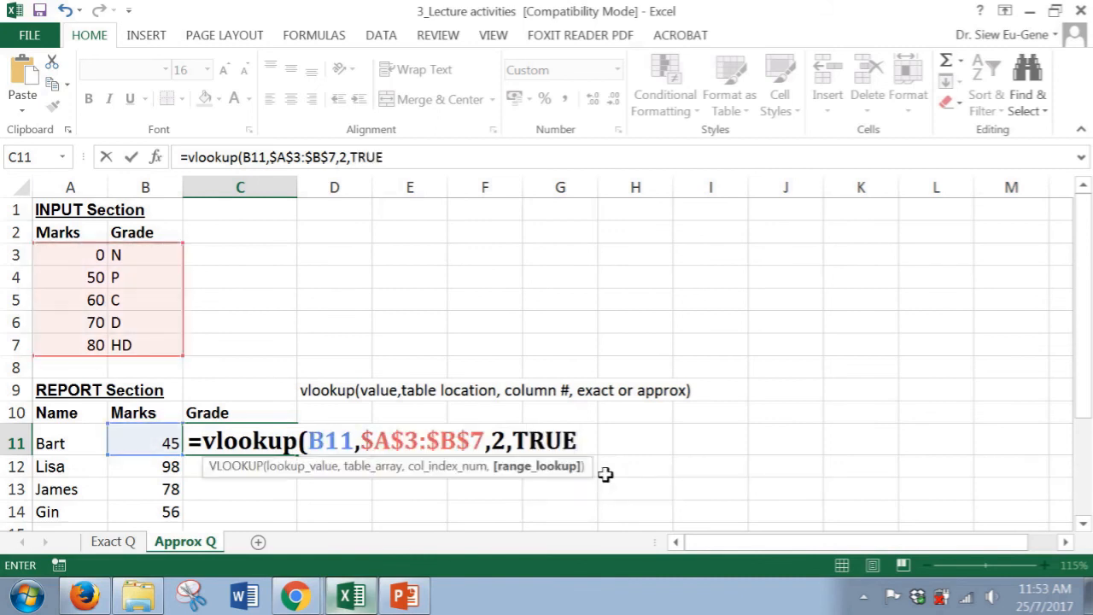
text())
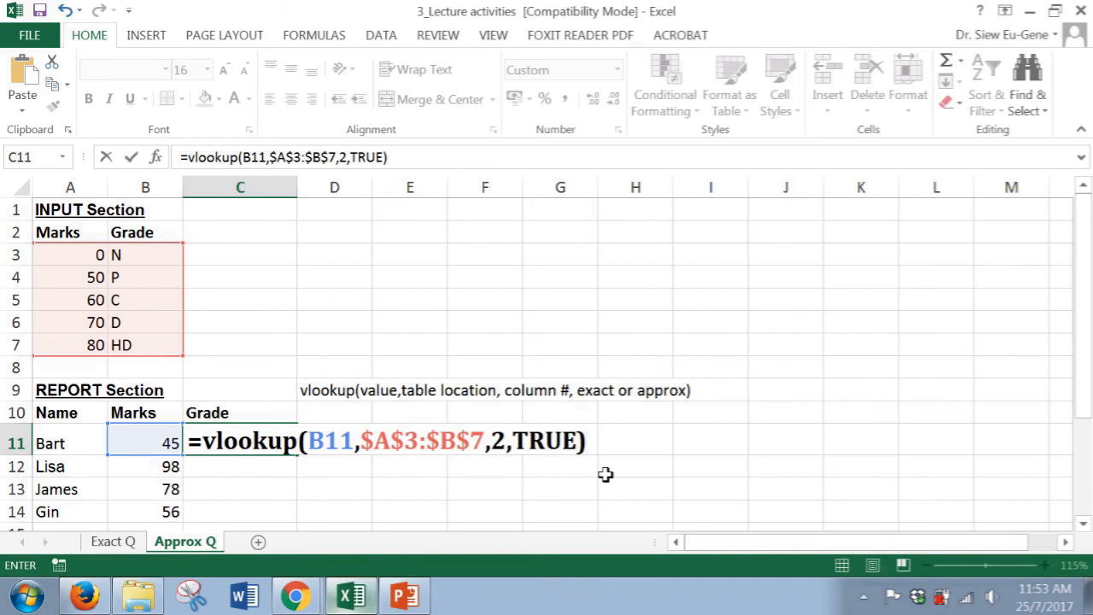
key(Return)
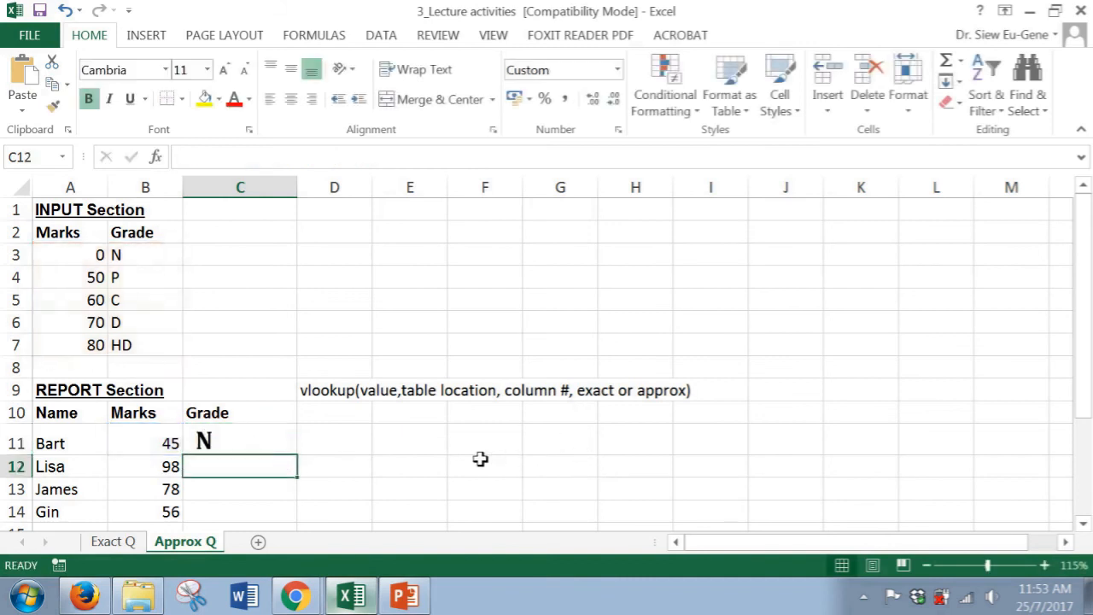
Format C11 as non-bold 11 pt text and fill its formula down to C14
key(Up)
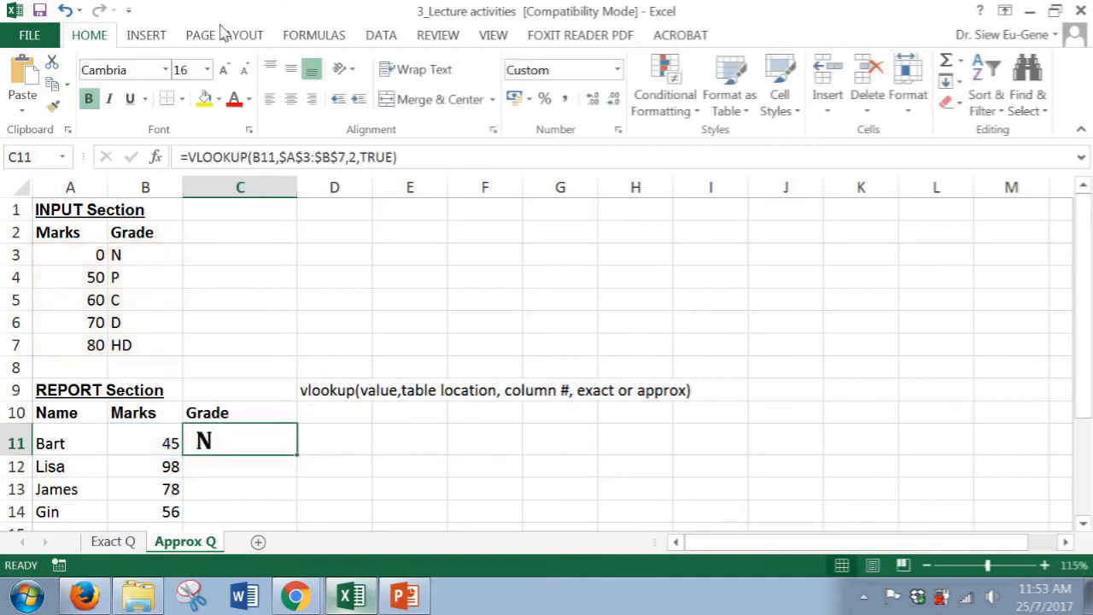
key(ctrl+b)
click(244, 70)
click(244, 70)
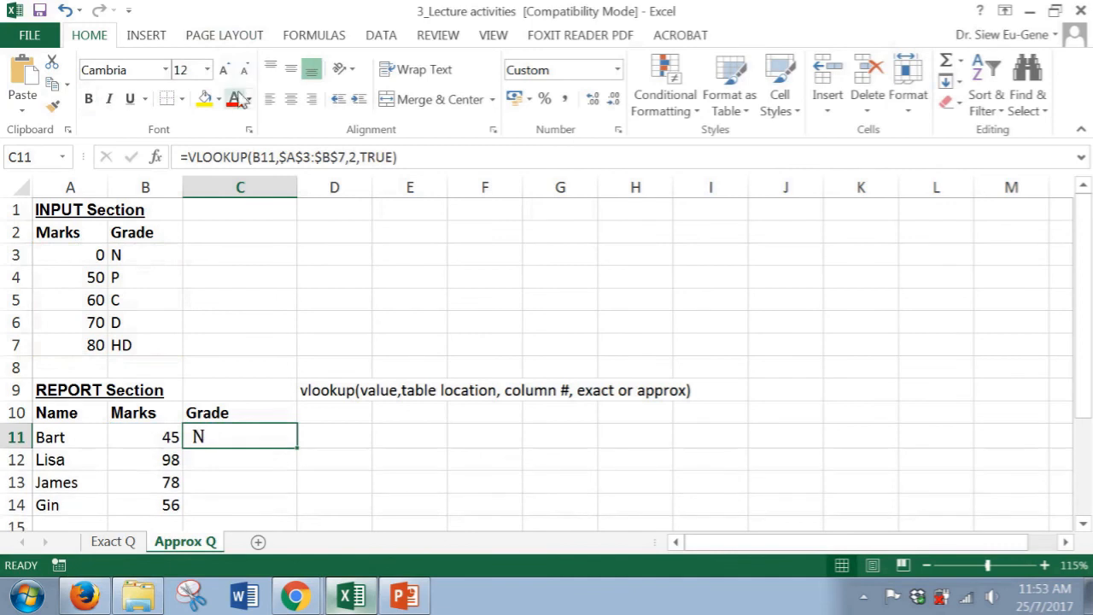
click(244, 70)
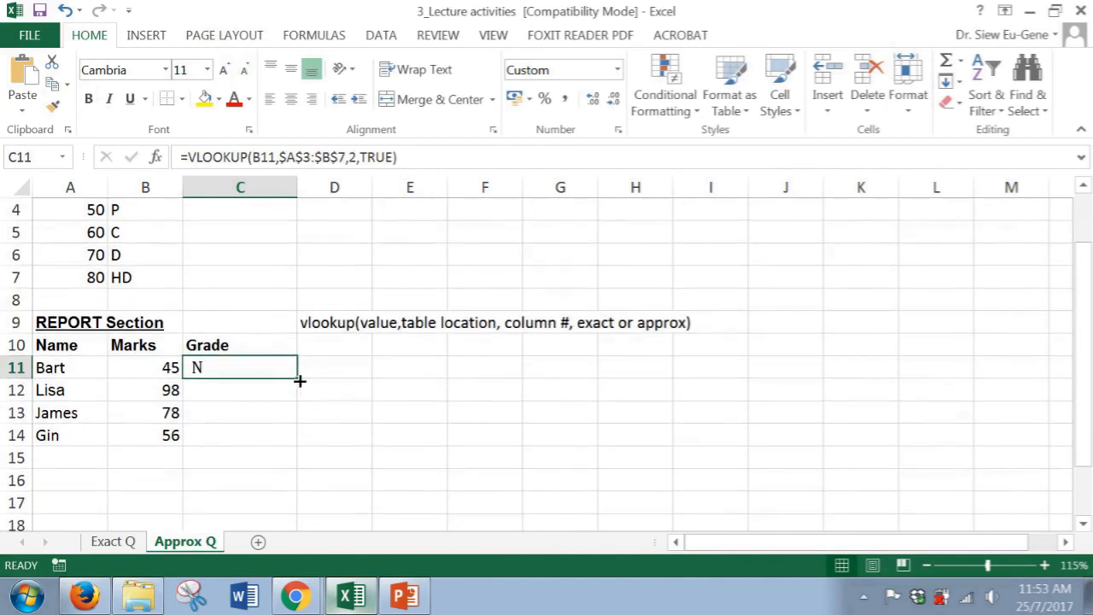
drag(298, 377, 288, 453)
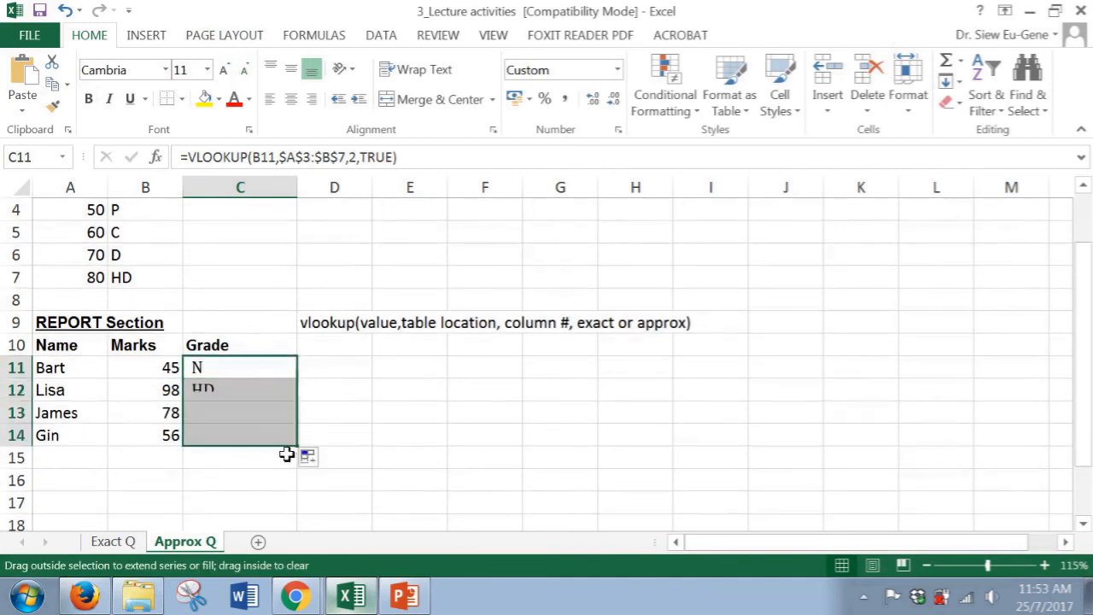
Change Bart's mark in B11 to 66 and then to 44 to test the lookup
click(166, 370)
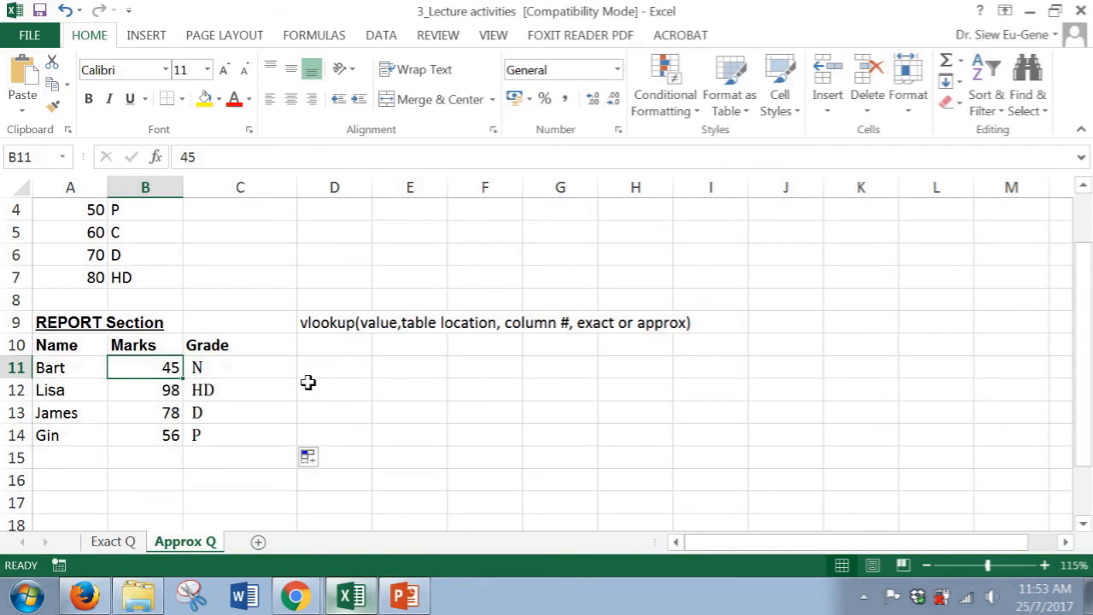
text(66)
key(Return)
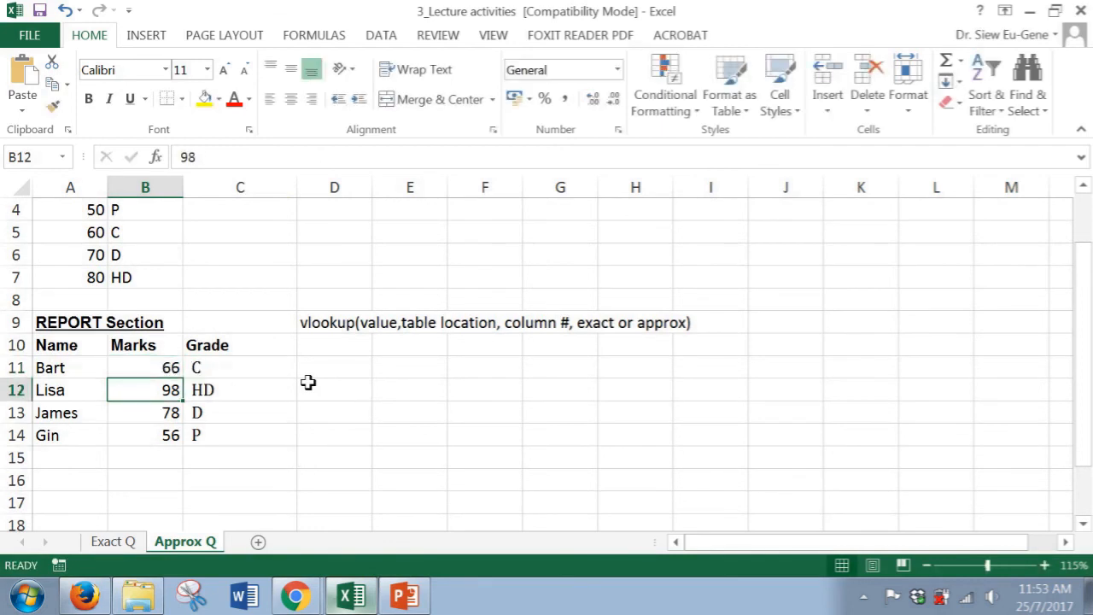
key(Up)
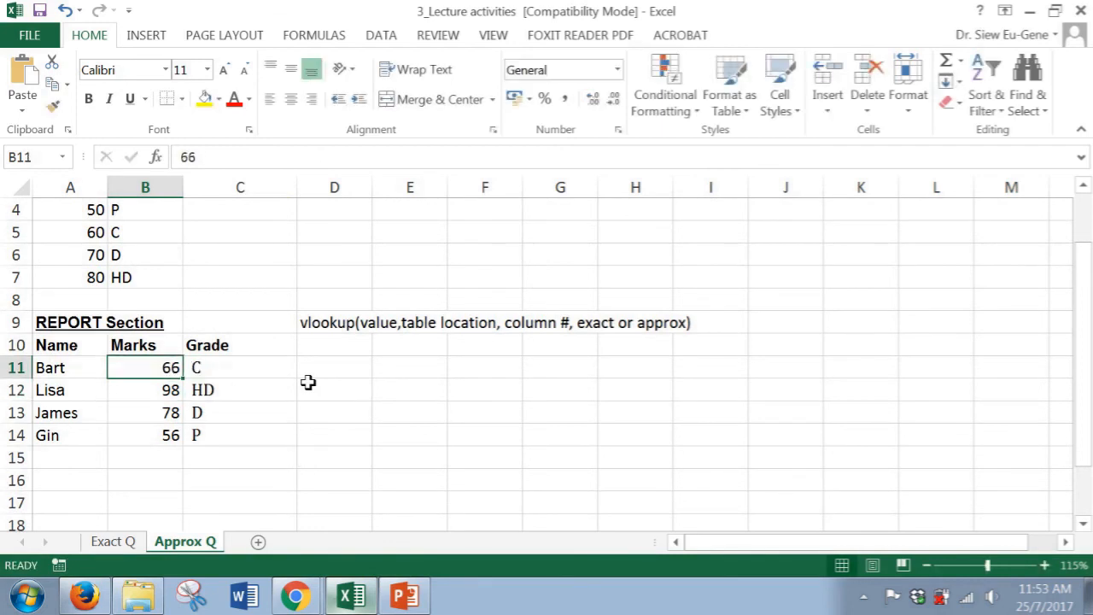
text(44)
key(Return)
Remove the TRUE range lookup argument from the VLOOKUP formula in C11
key(Up)
scroll(339, 368, up, 1)
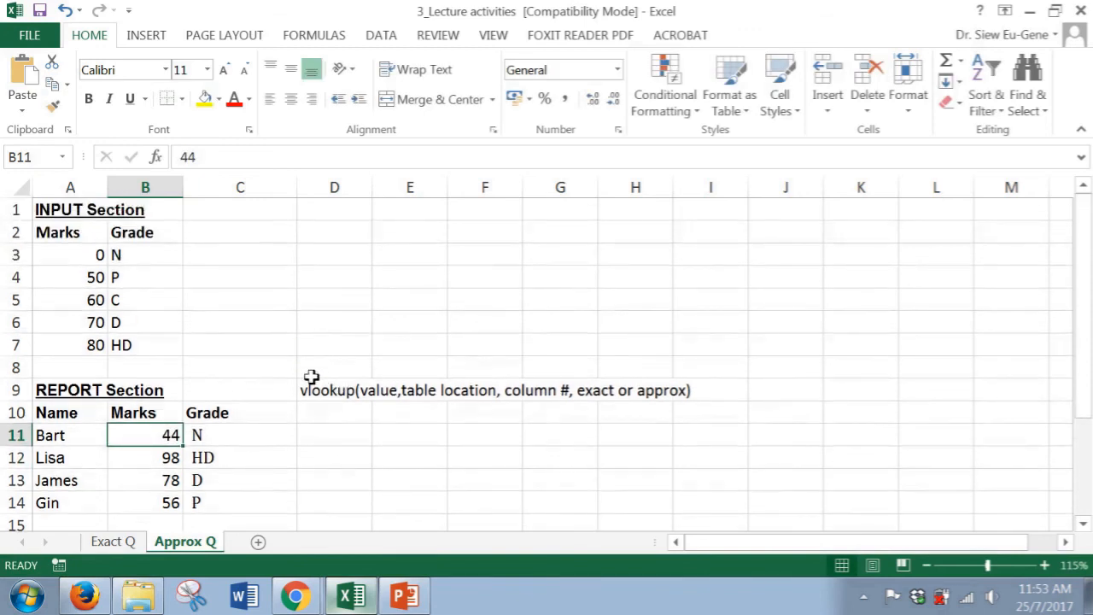
click(274, 433)
key(F2)
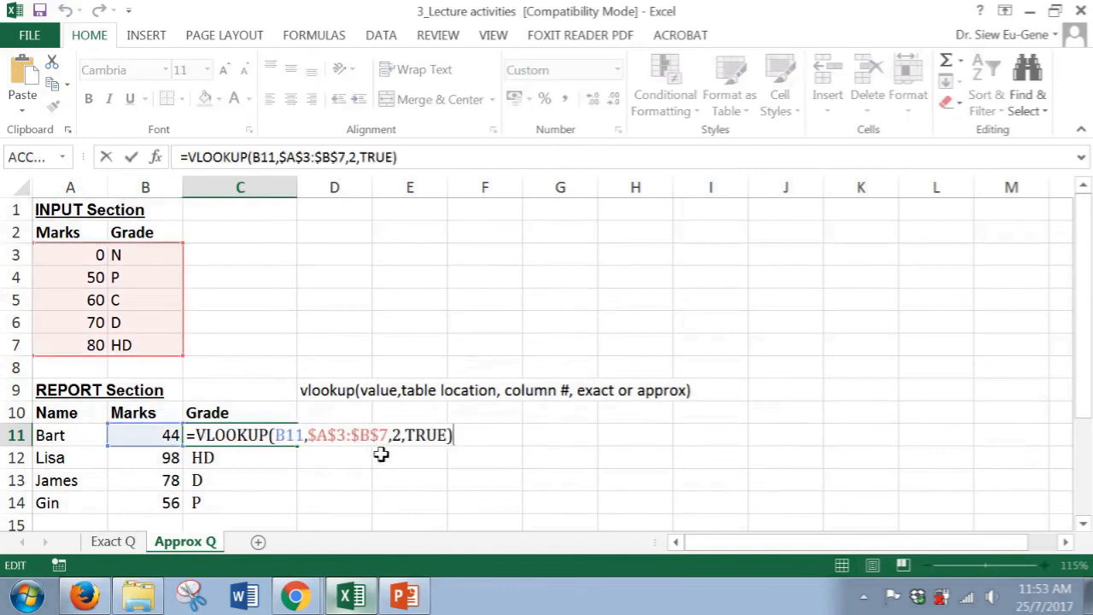
click(450, 437)
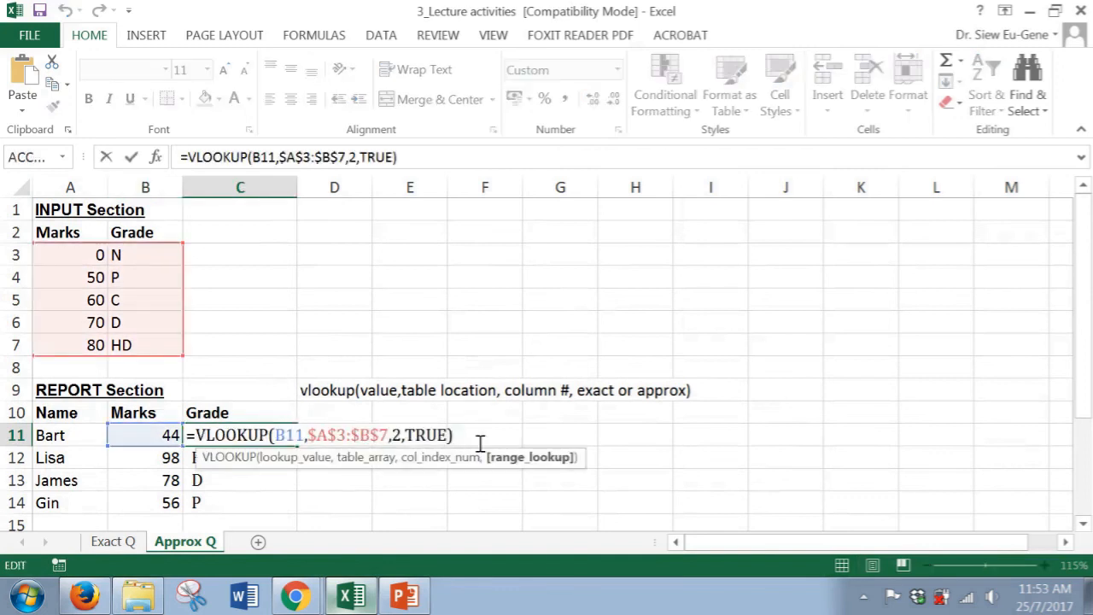
key(BackSpace)
key(BackSpace)
key(BackSpace)
key(BackSpace)
key(BackSpace)
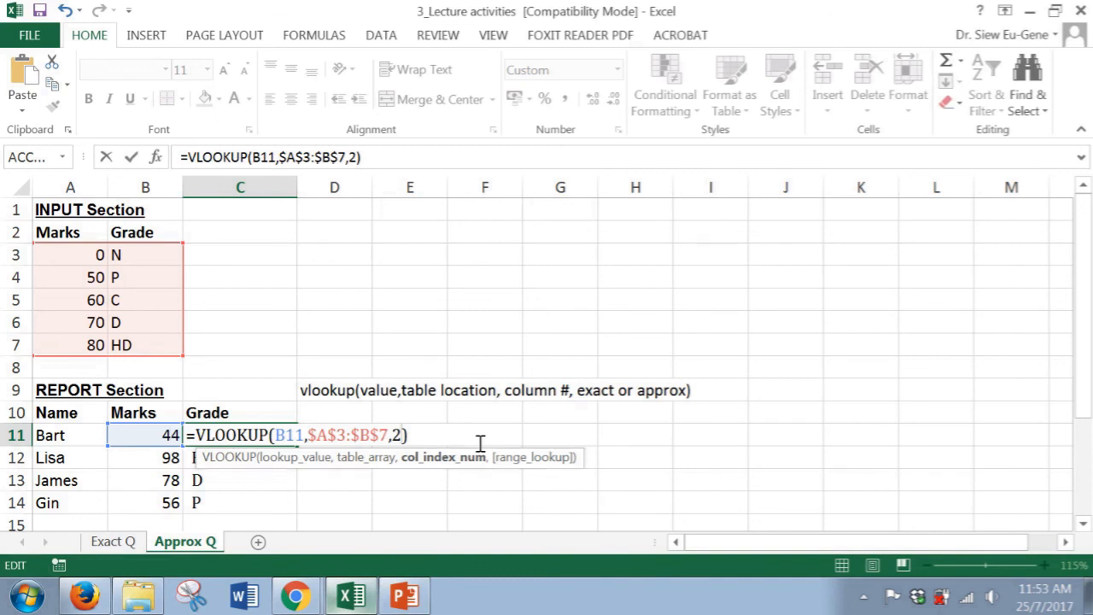
key(Return)
Add TRUE back as the approximate-match argument in C11's VLOOKUP formula
key(Up)
key(F2)
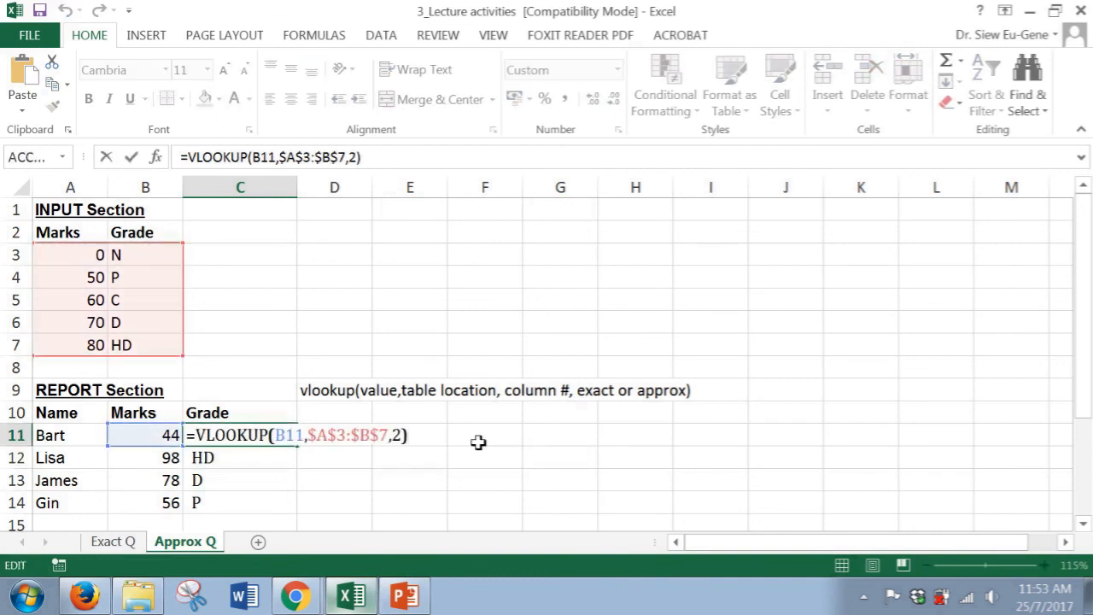
key(Left)
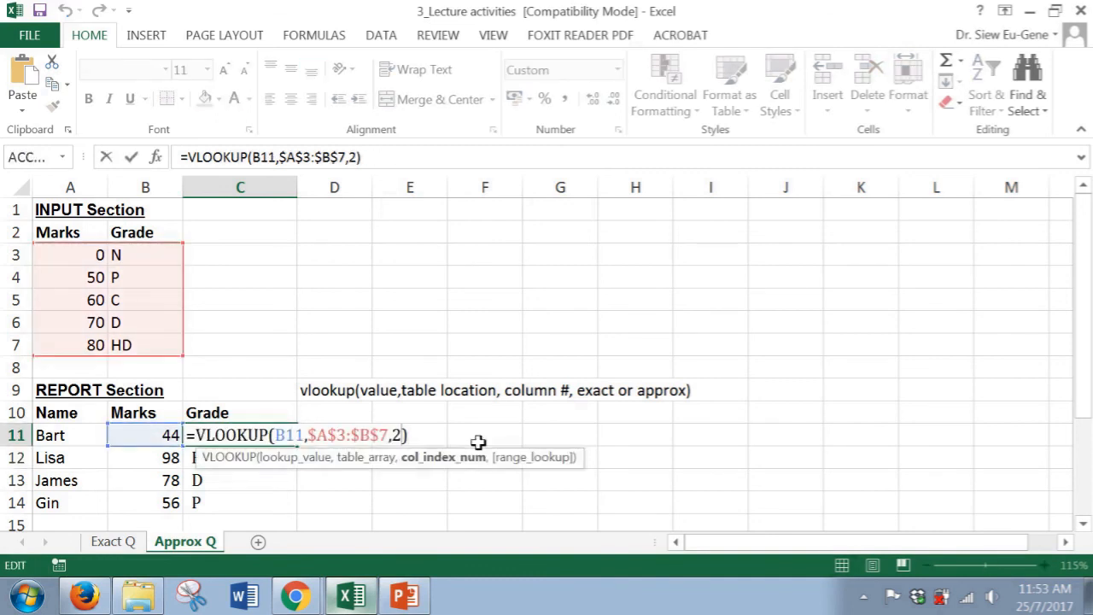
text(,)
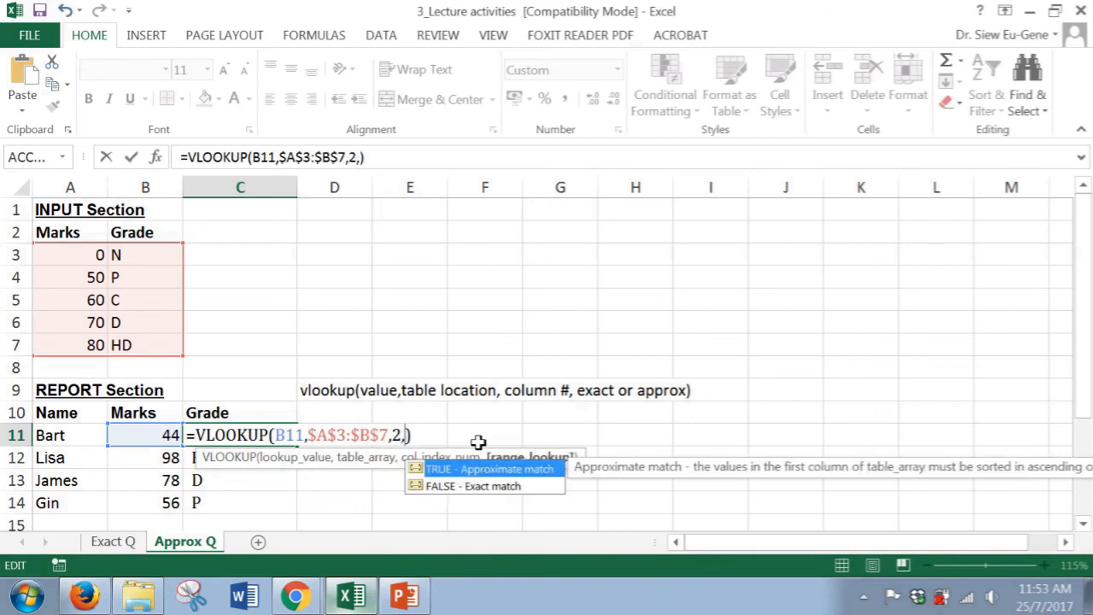
click(482, 467)
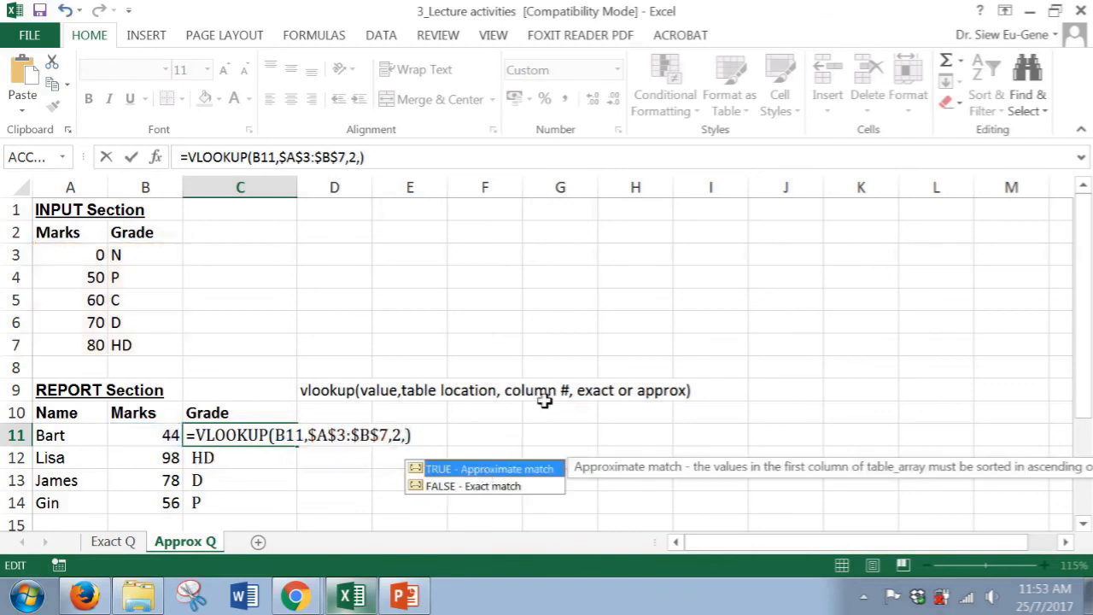
double_click(457, 469)
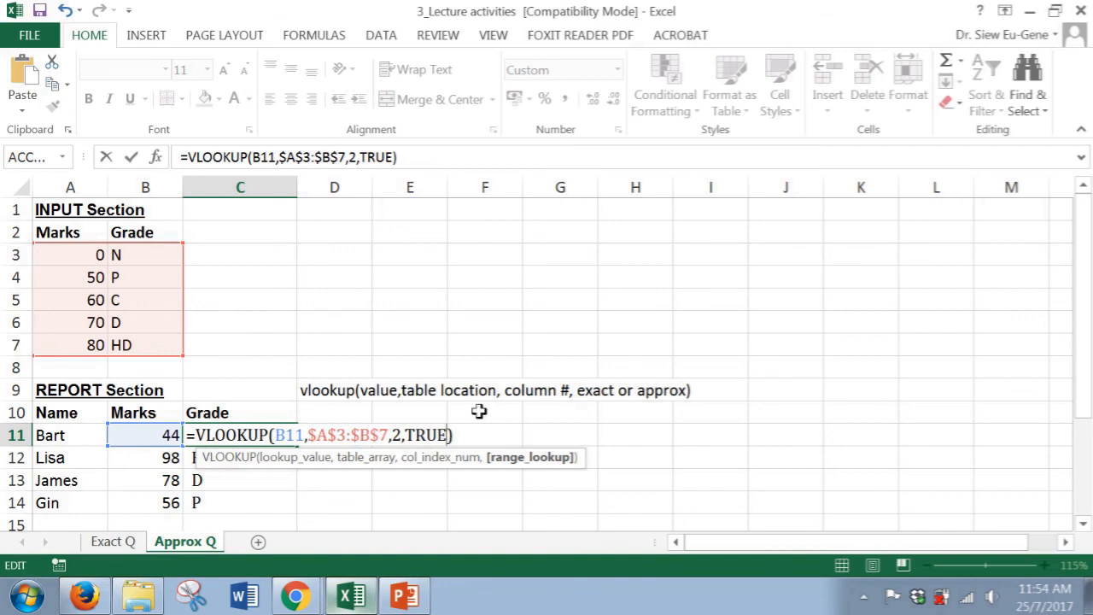
click(472, 434)
key(Return)
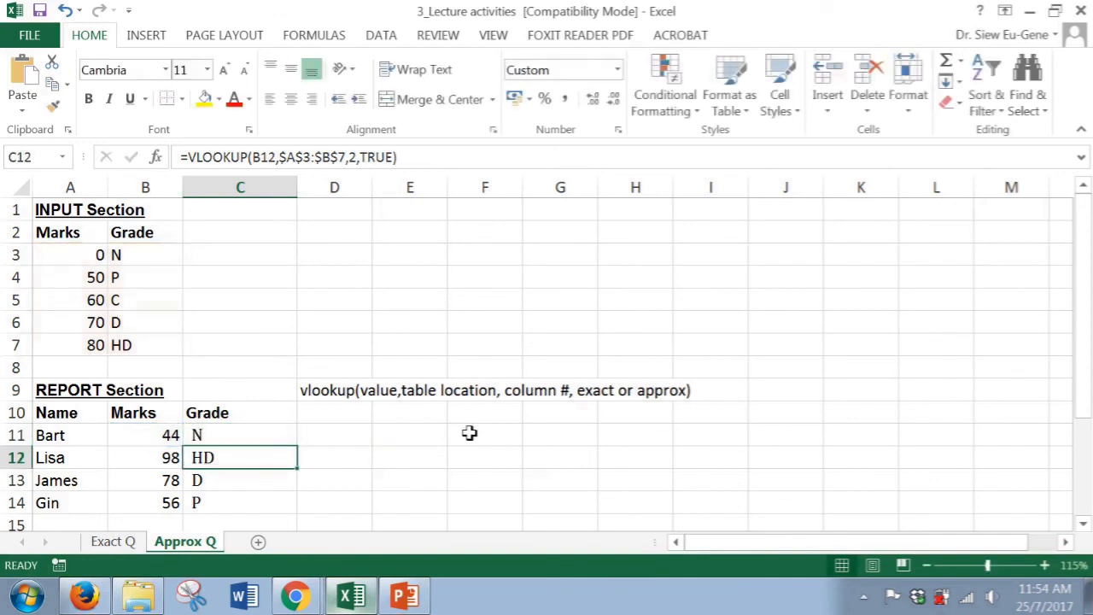
Set C11's range lookup argument to FALSE for exact match and fill the formula down to C14
key(Up)
key(F2)
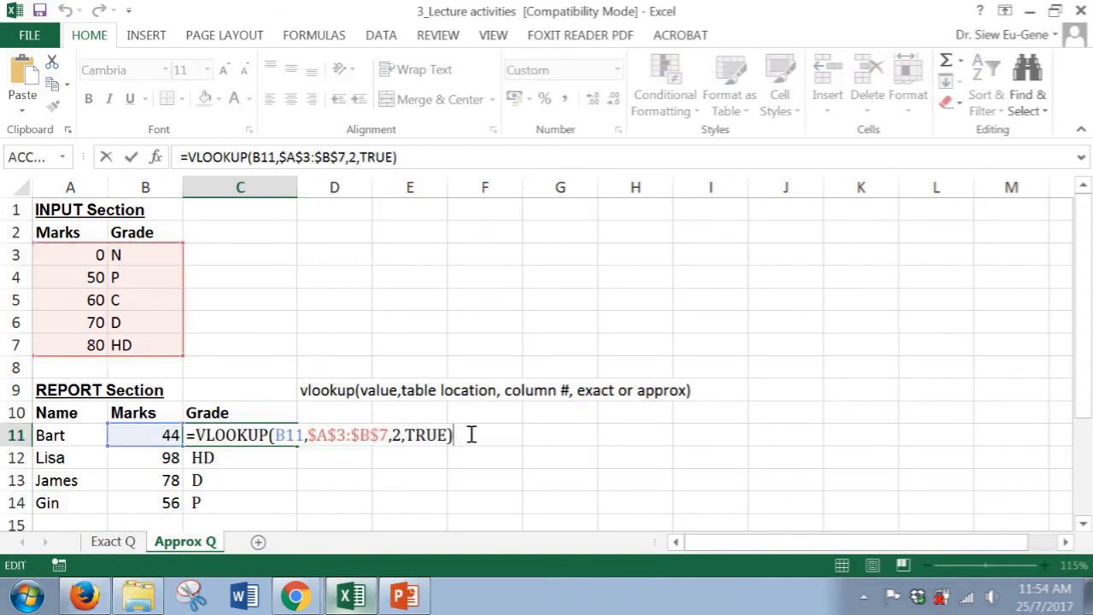
key(Left)
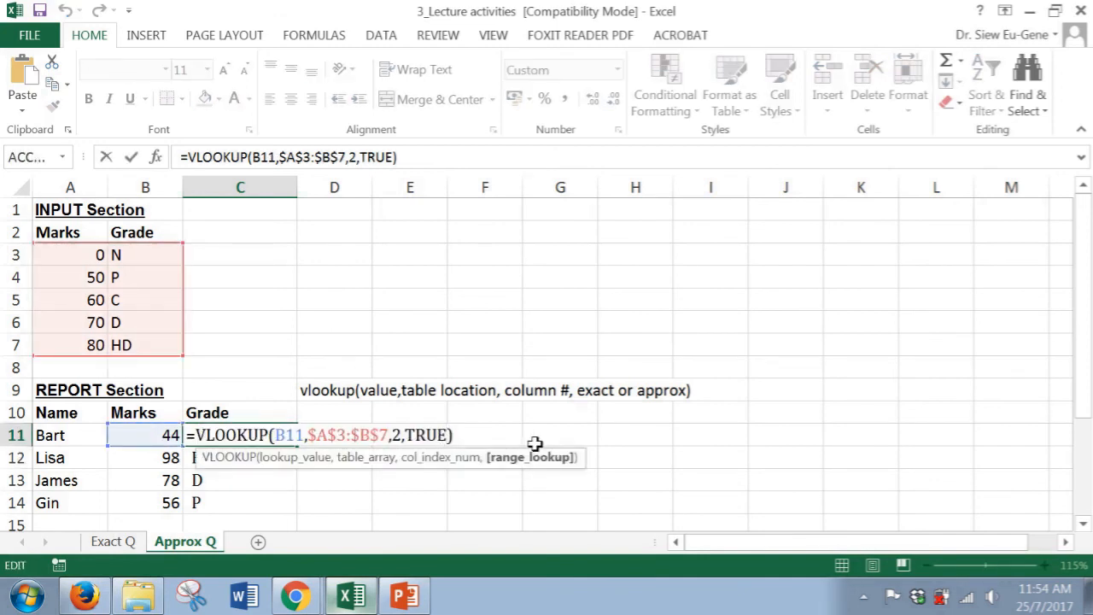
key(BackSpace)
key(BackSpace)
key(BackSpace)
key(BackSpace)
text(FALSE)
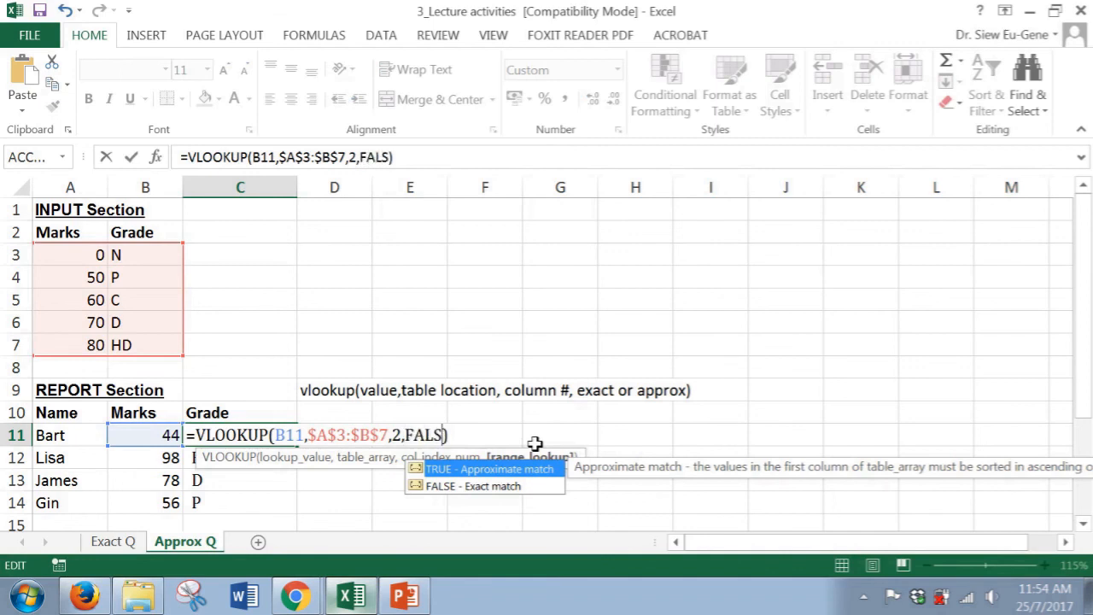
key(Return)
key(Up)
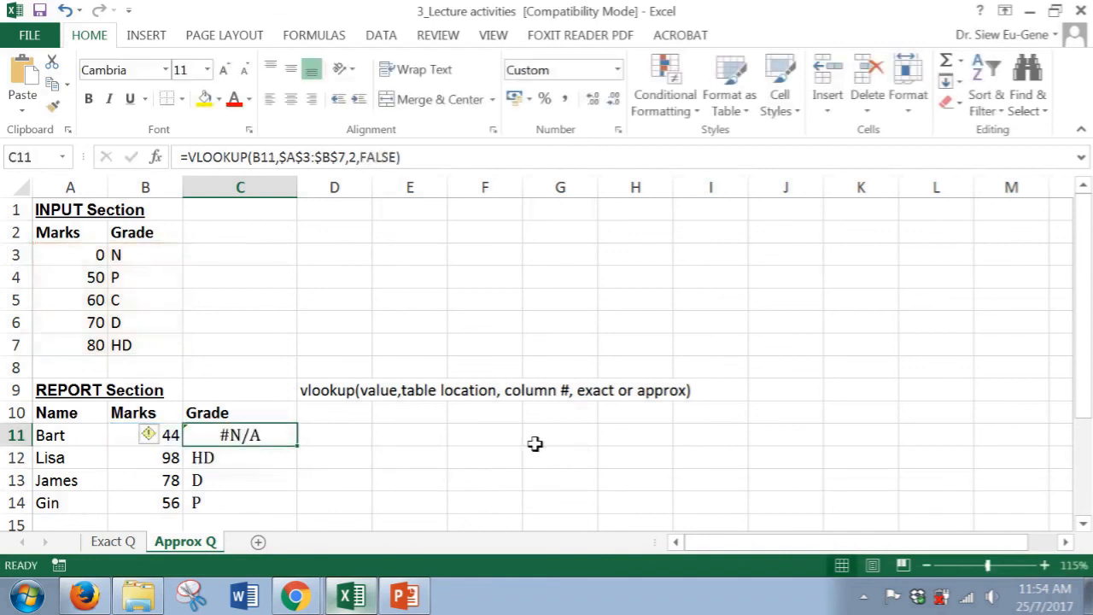
drag(299, 447, 298, 509)
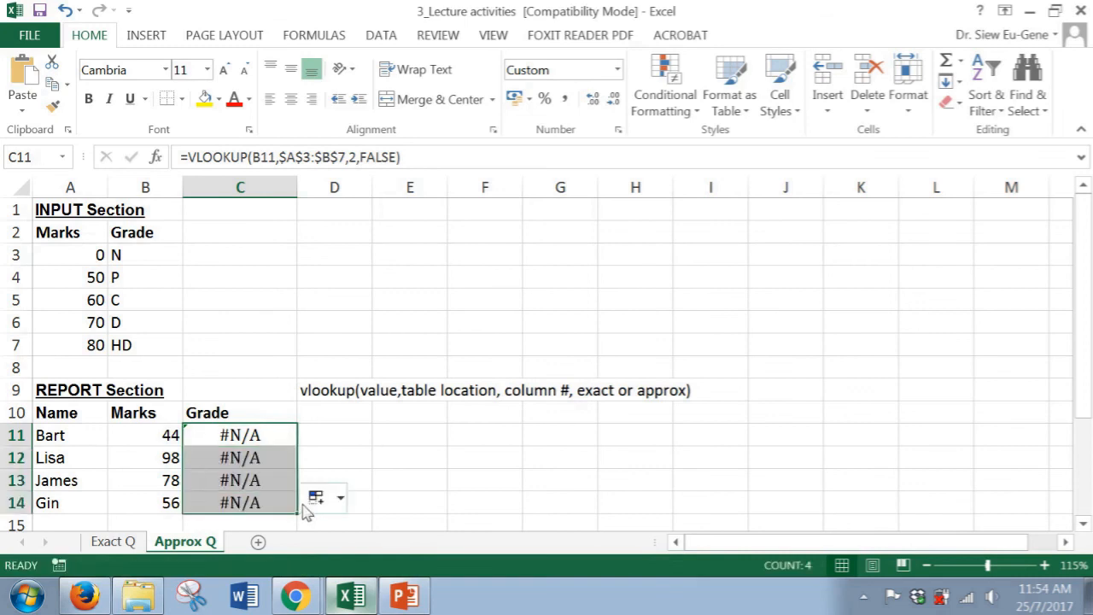
Change Bart's mark in B11 to 50 to test the exact-match lookup
click(167, 442)
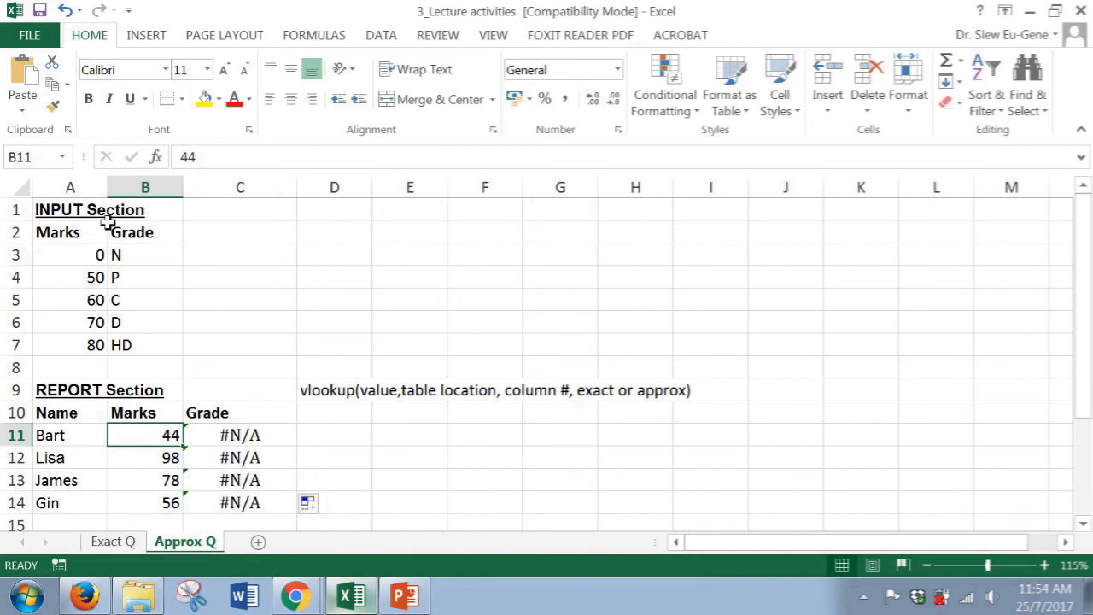
click(238, 434)
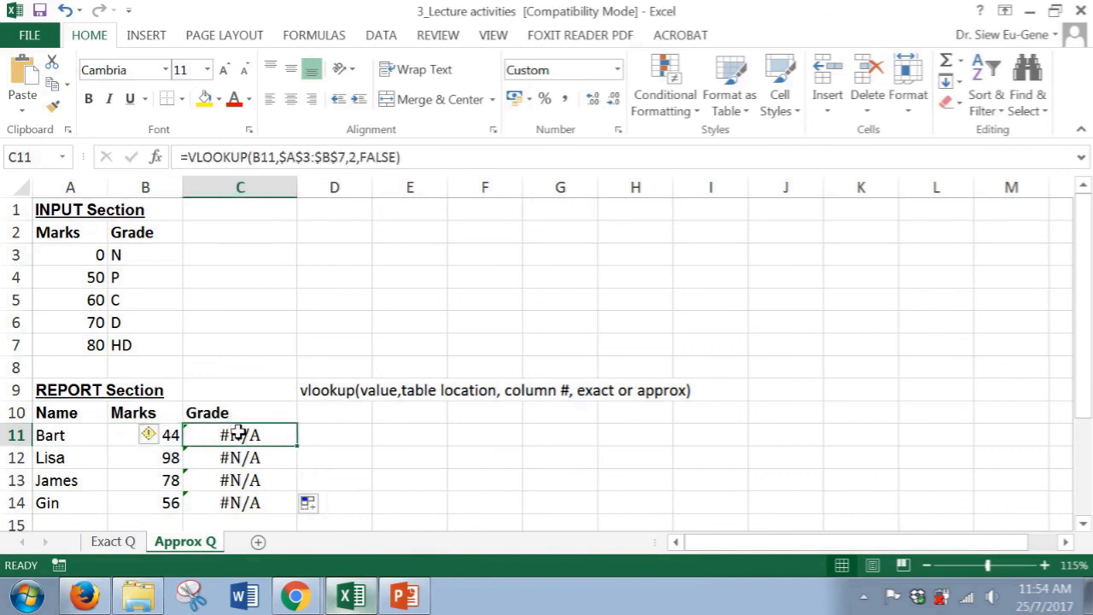
click(166, 433)
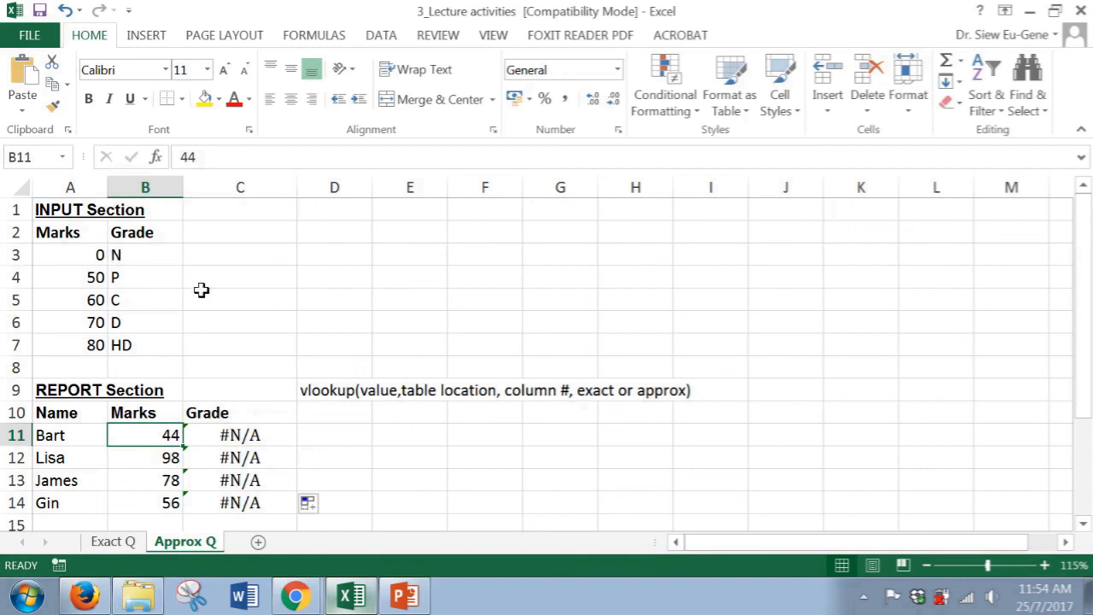
text(50)
key(Tab)
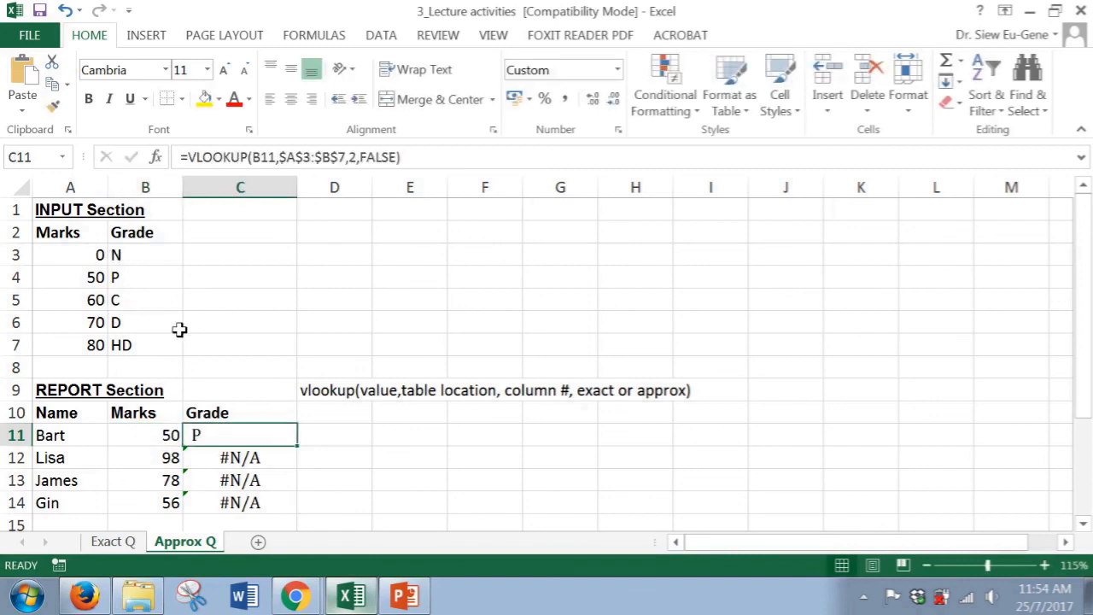
Undo the mark change and the fill-down of the grade formula
click(141, 432)
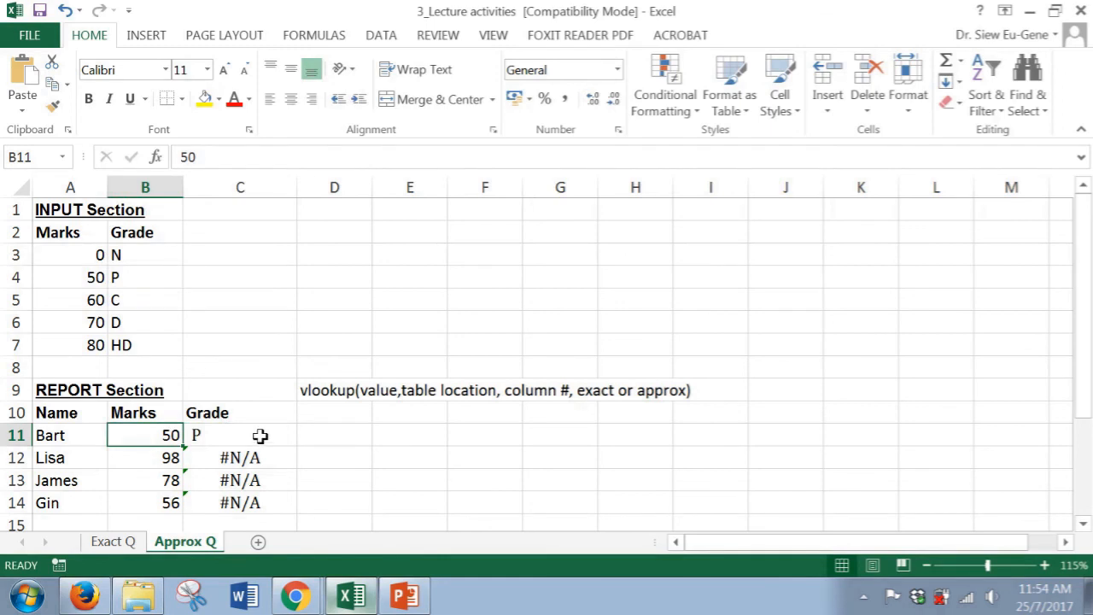
click(259, 437)
key(ctrl+z)
key(ctrl+z)
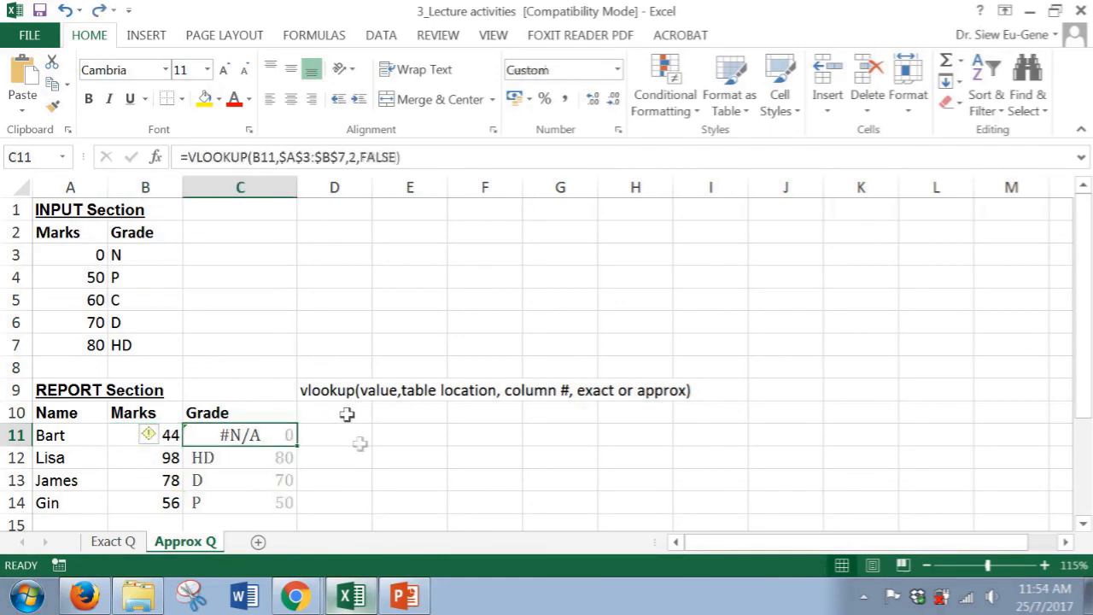